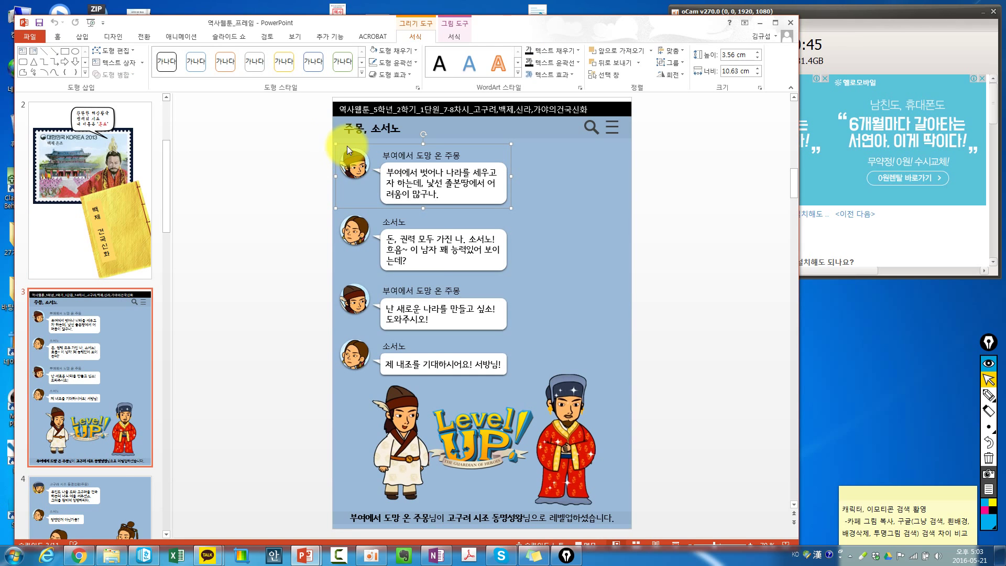
Ungroup the first chat block on slide 3 and select its portrait, name label and speech bubble separately.
right_click(347, 145)
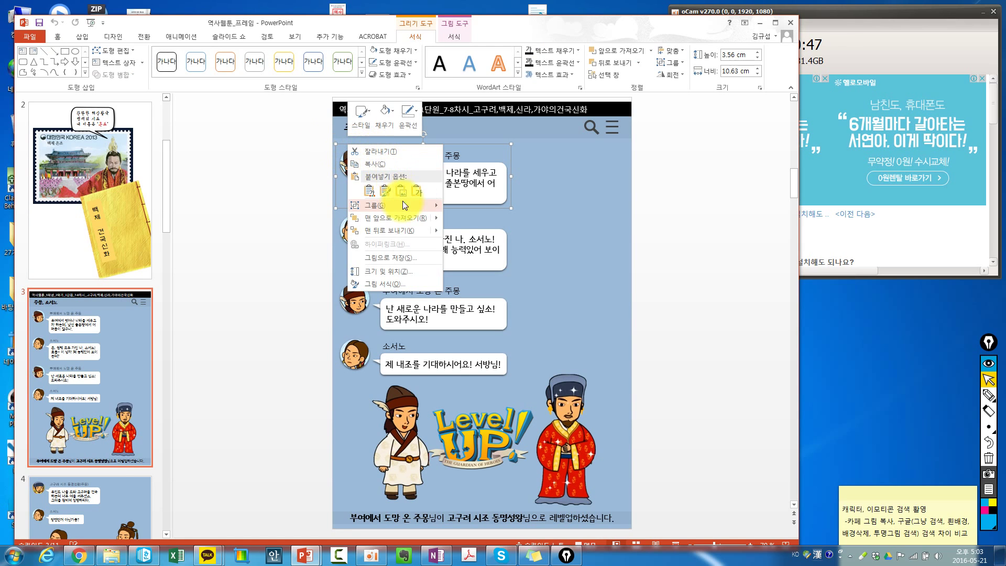
mouse_move(404, 204)
left_click(464, 231)
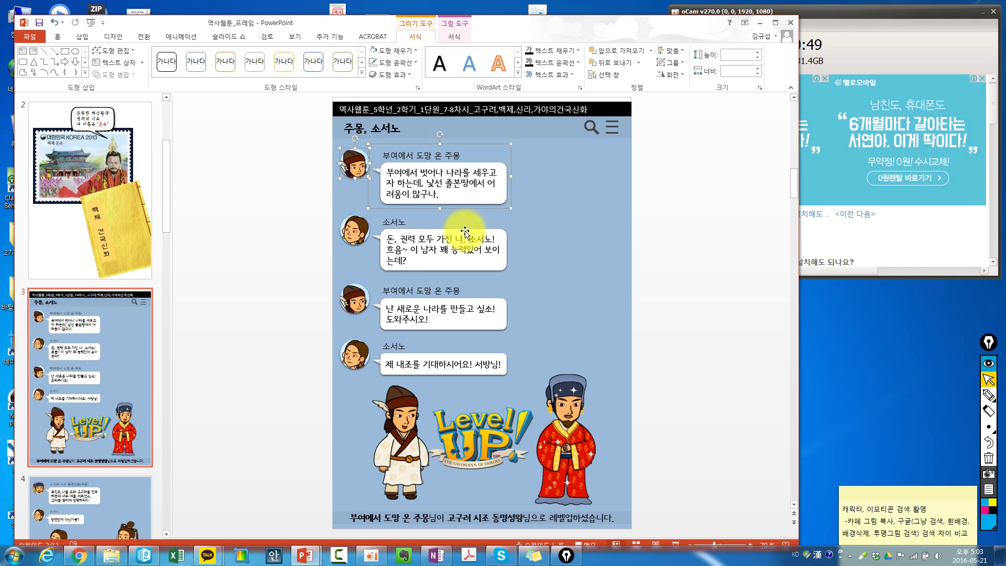
left_click(546, 203)
left_click(354, 157)
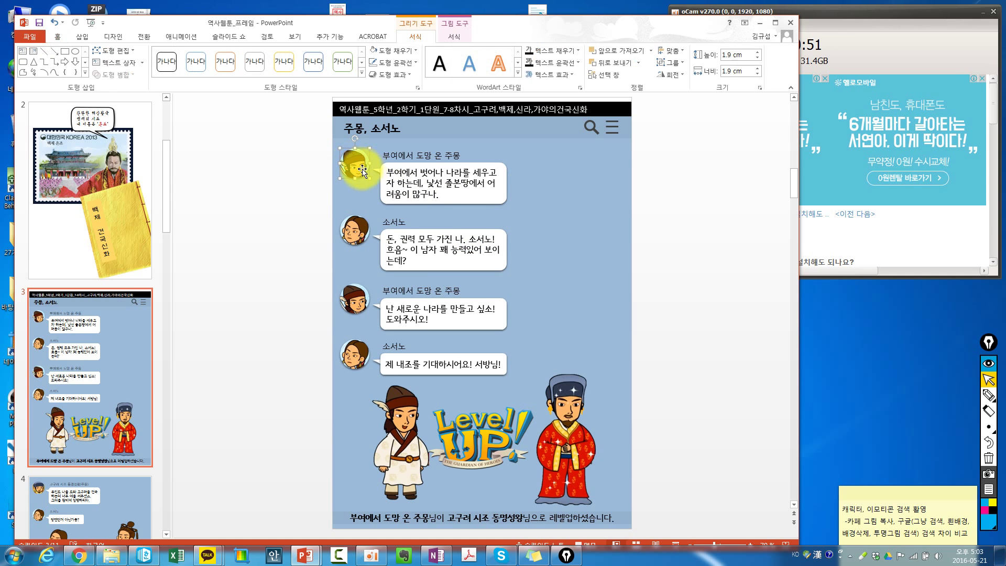
left_click(402, 158)
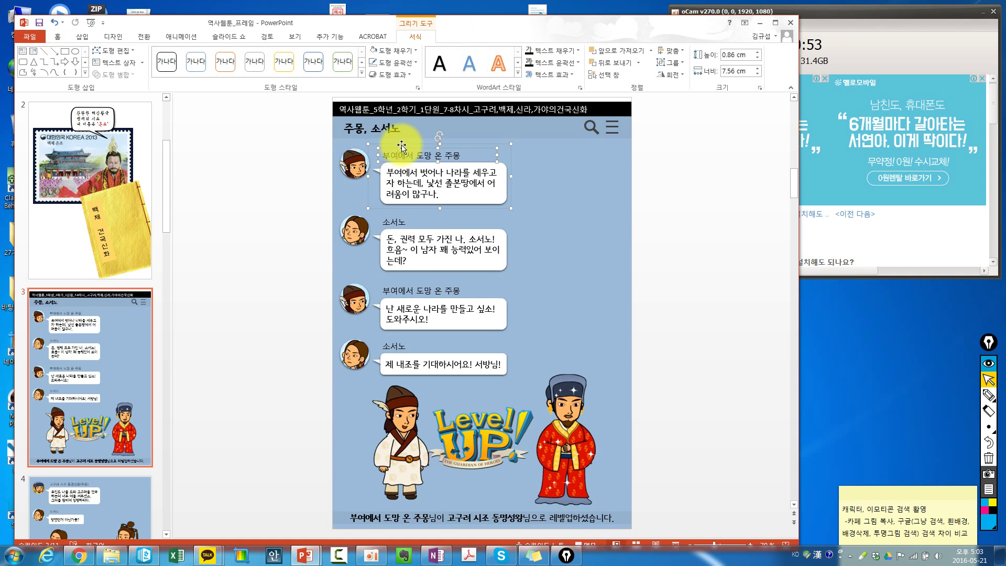
double_click(397, 172)
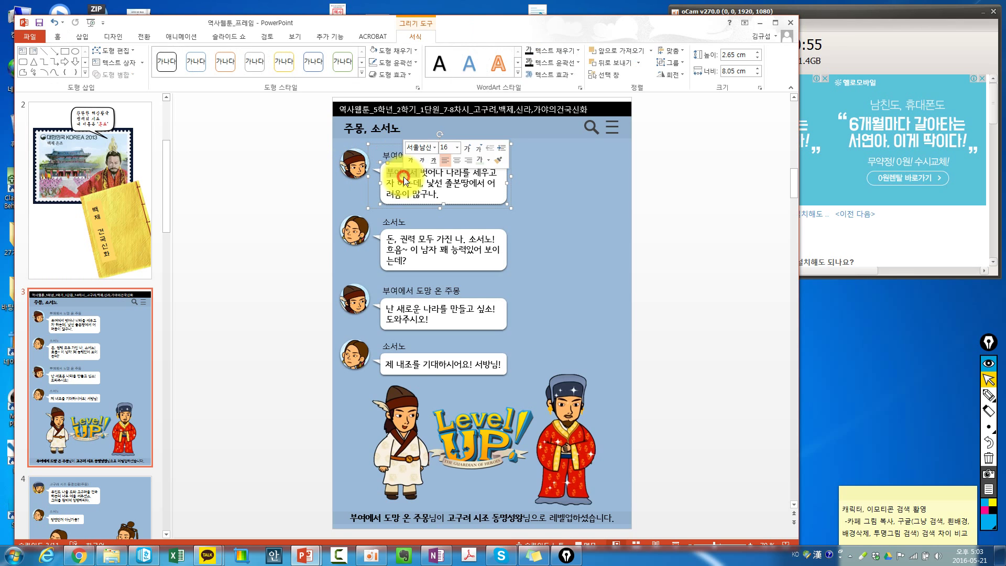
left_click(388, 146)
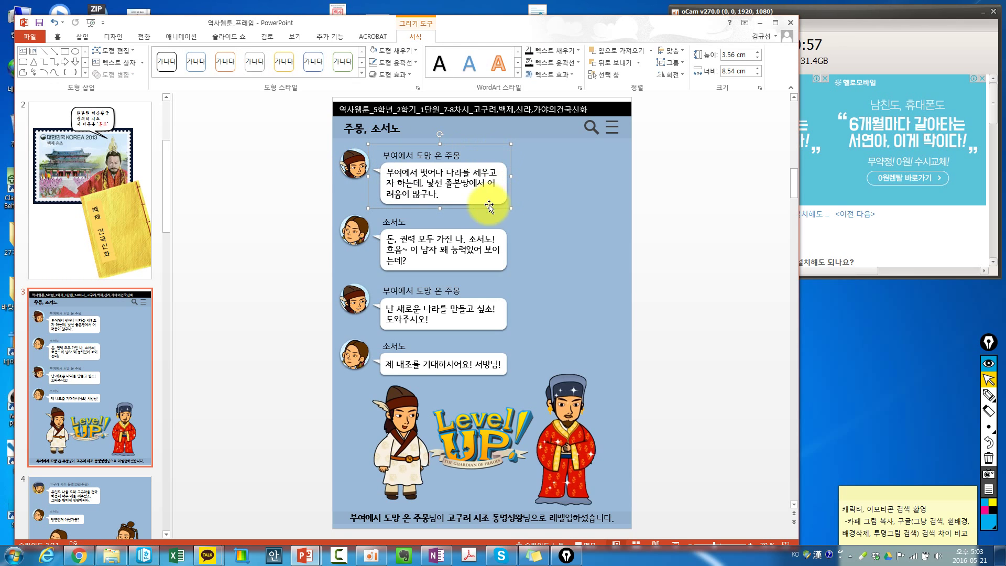
Try moving the ungrouped portrait off the slide, and undo both the move and the ungrouping.
left_click_drag(347, 158, 286, 159)
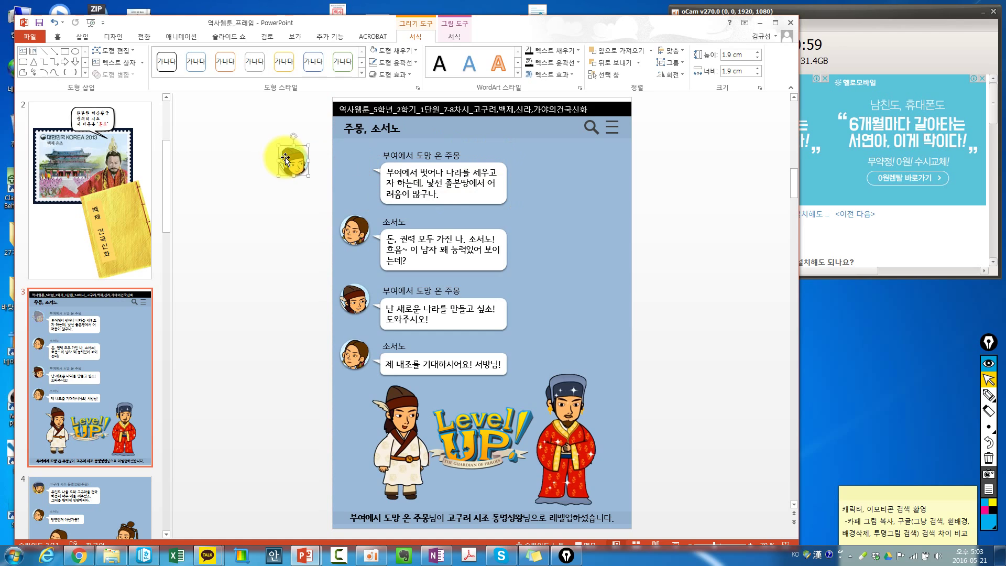
key("ctrl+z")
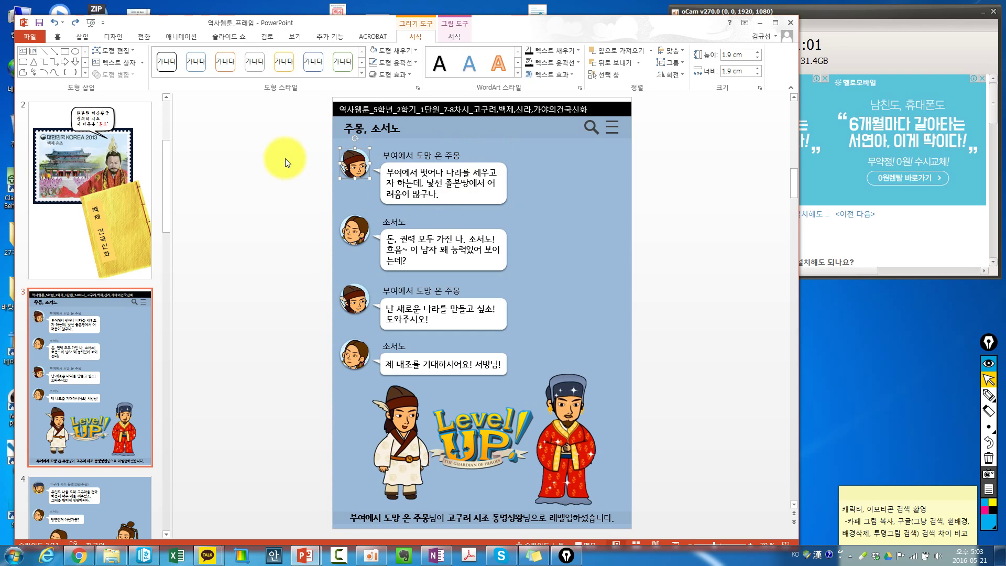
key("ctrl+z")
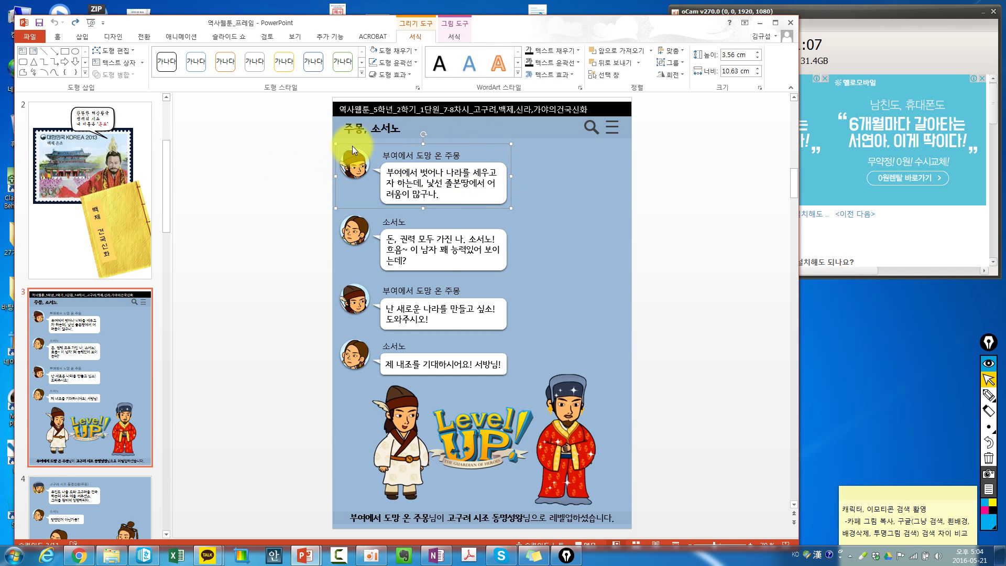
Try moving the whole first chat group off the slide and its portrait on its own, undoing each move.
left_click_drag(352, 146, 269, 148)
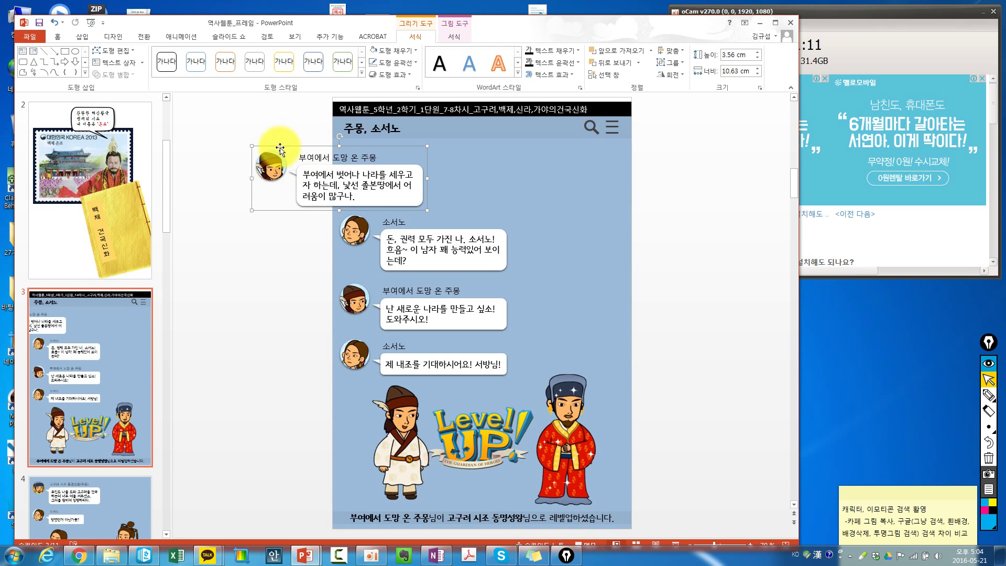
key("ctrl+z")
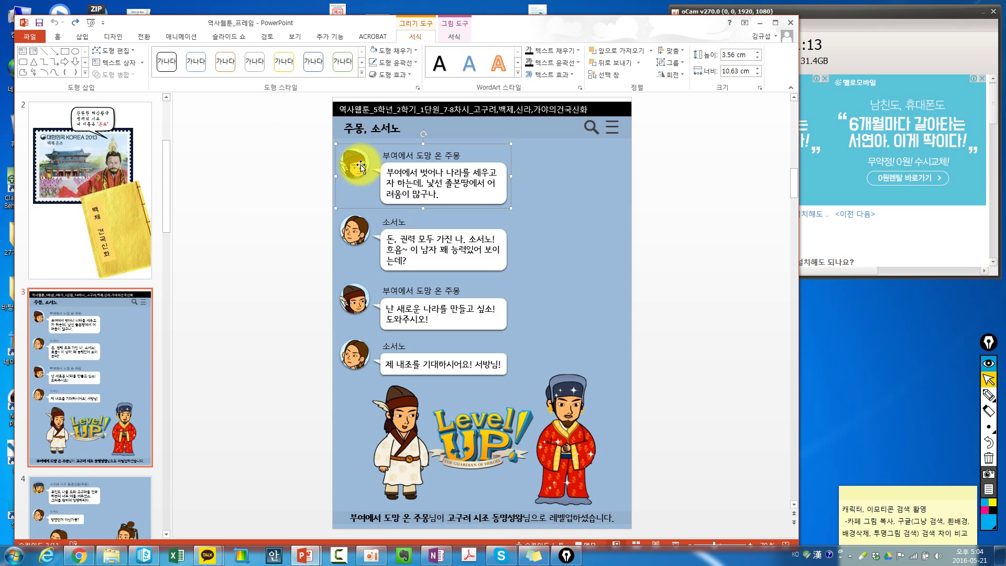
left_click(360, 164)
left_click_drag(360, 163, 269, 175)
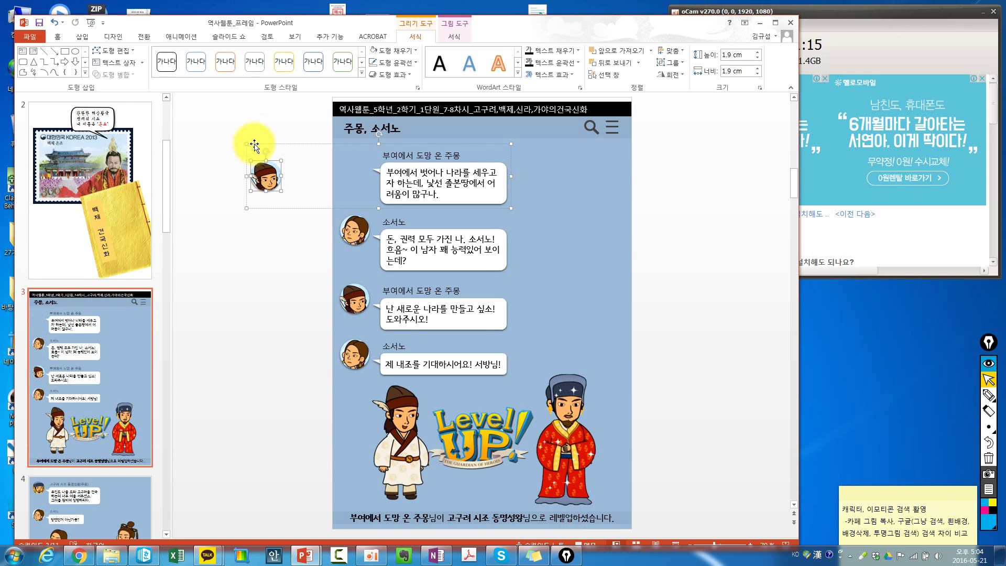
key("ctrl+z")
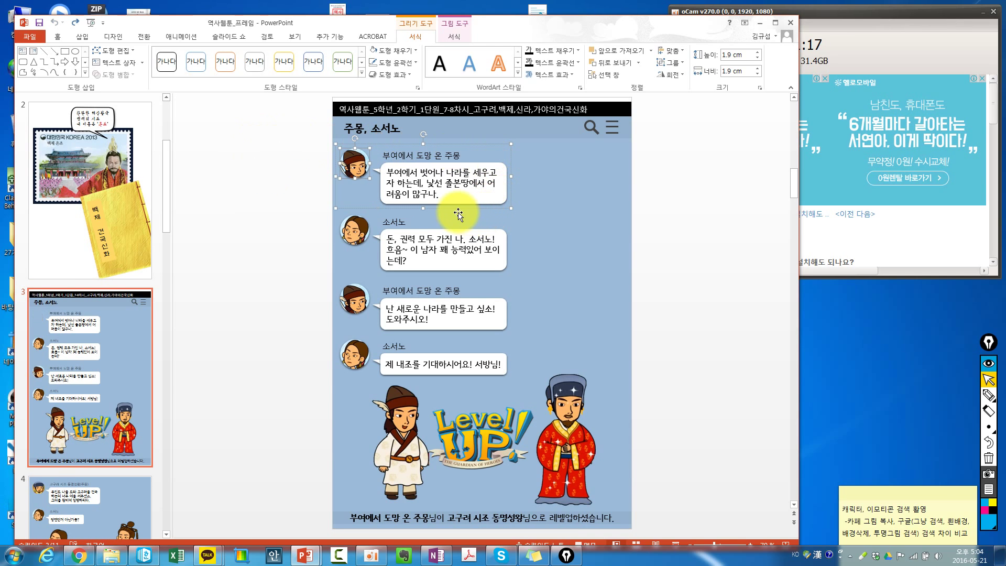
Select only the portrait circle inside the first chat group and open its picture formatting settings.
left_click(284, 186)
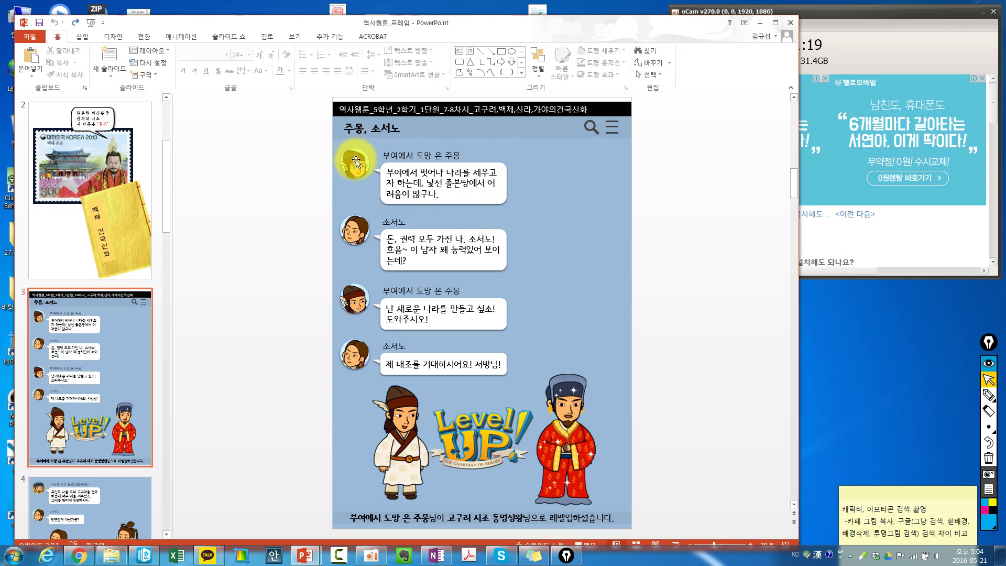
left_click(359, 156)
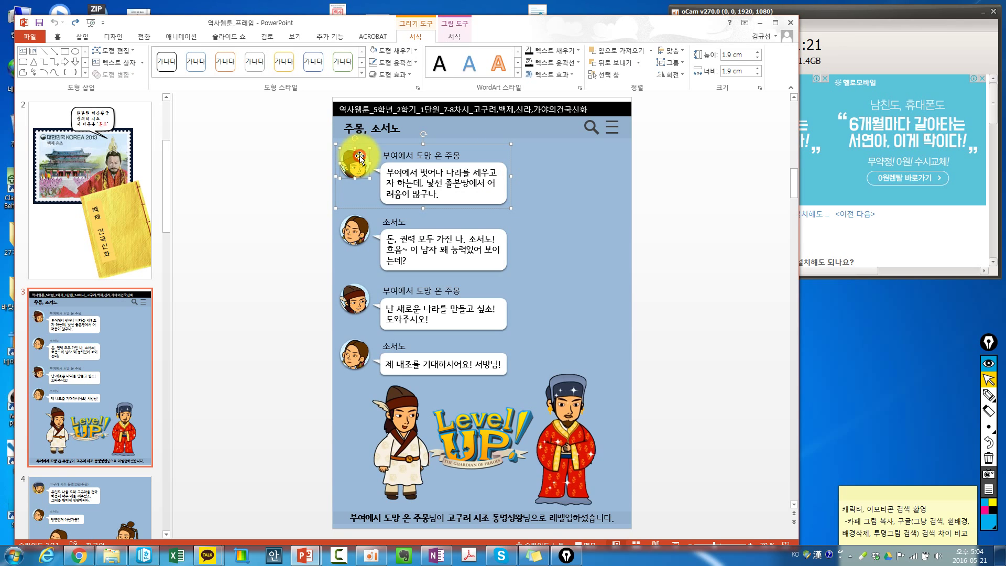
left_click(361, 167)
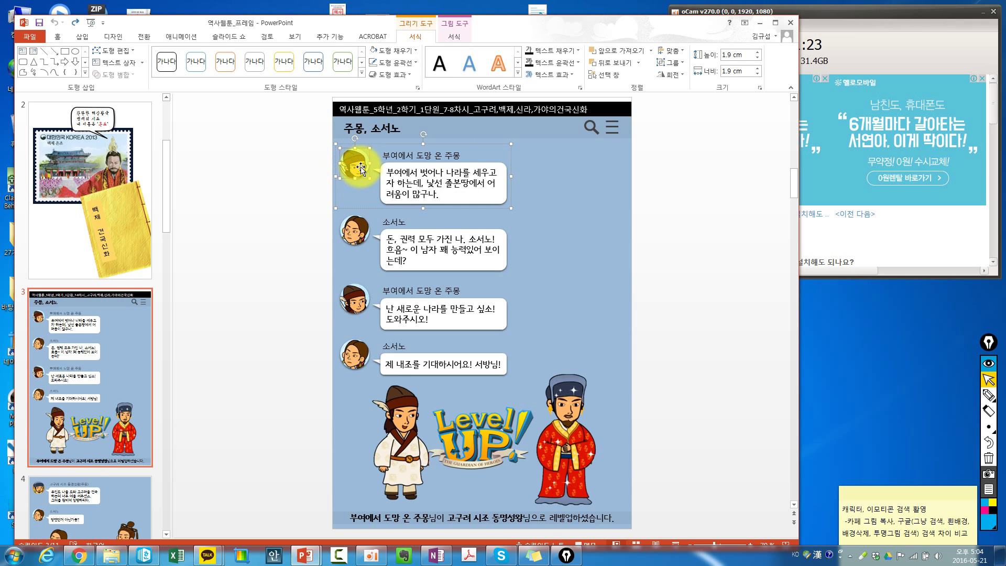
left_click(448, 157)
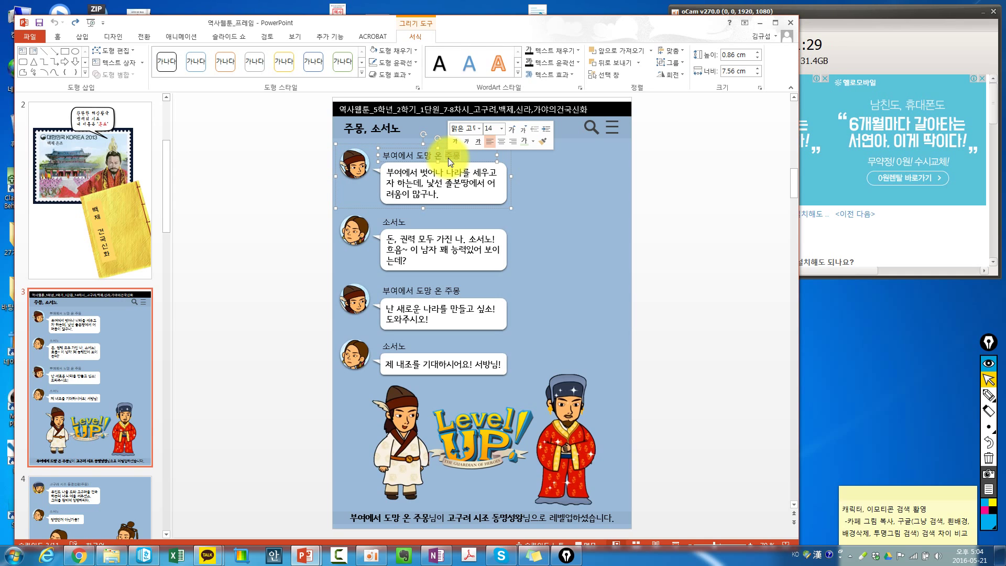
left_click(355, 166)
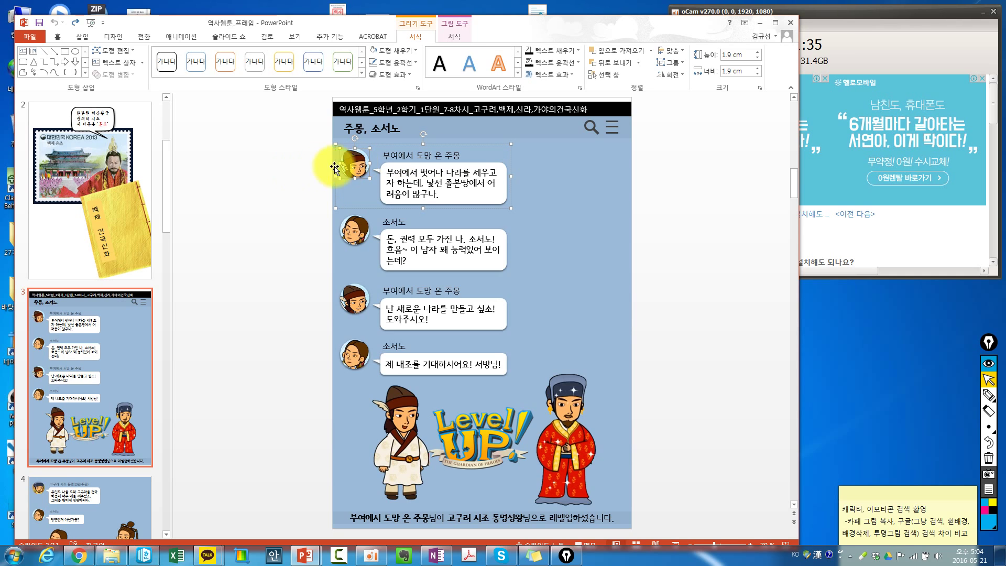
right_click(362, 169)
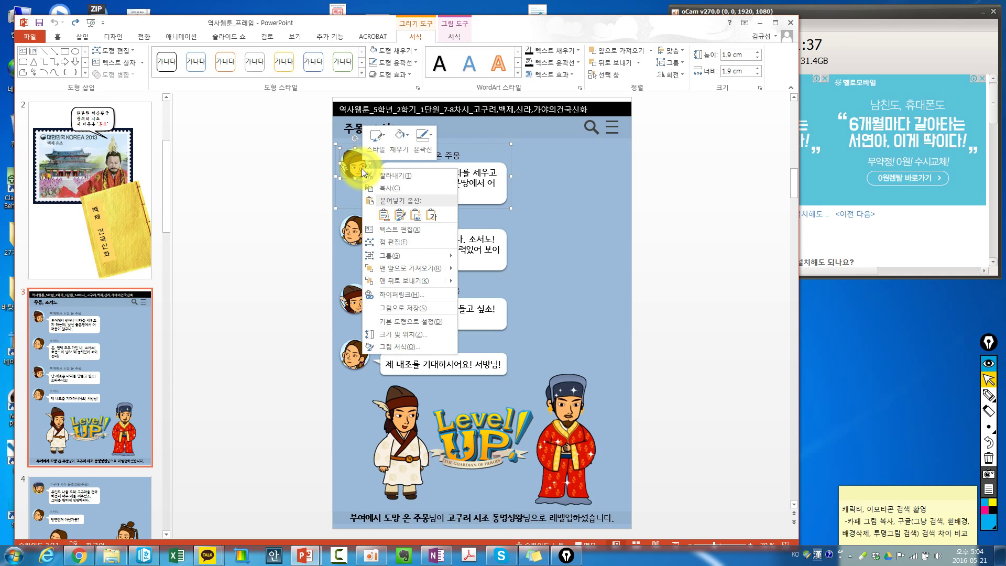
left_click(391, 347)
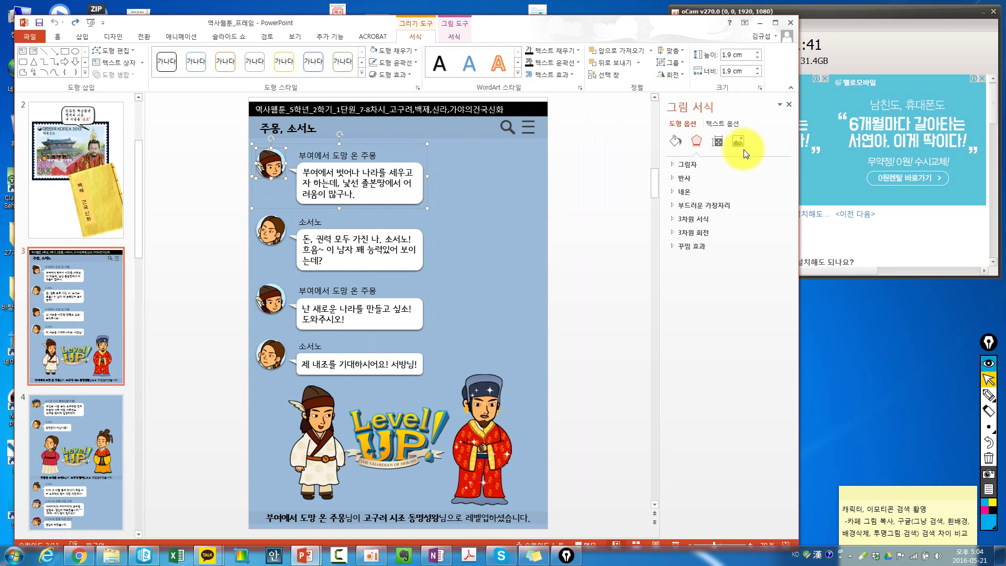
Show the portrait's fill options, widening the window and the formatting pane enough to fit them.
left_click(680, 139)
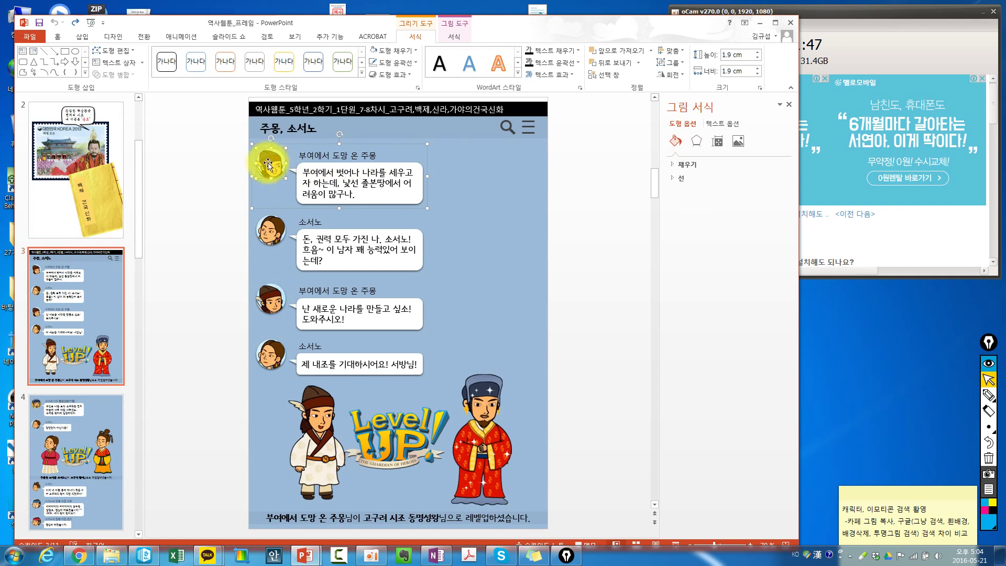
left_click(688, 164)
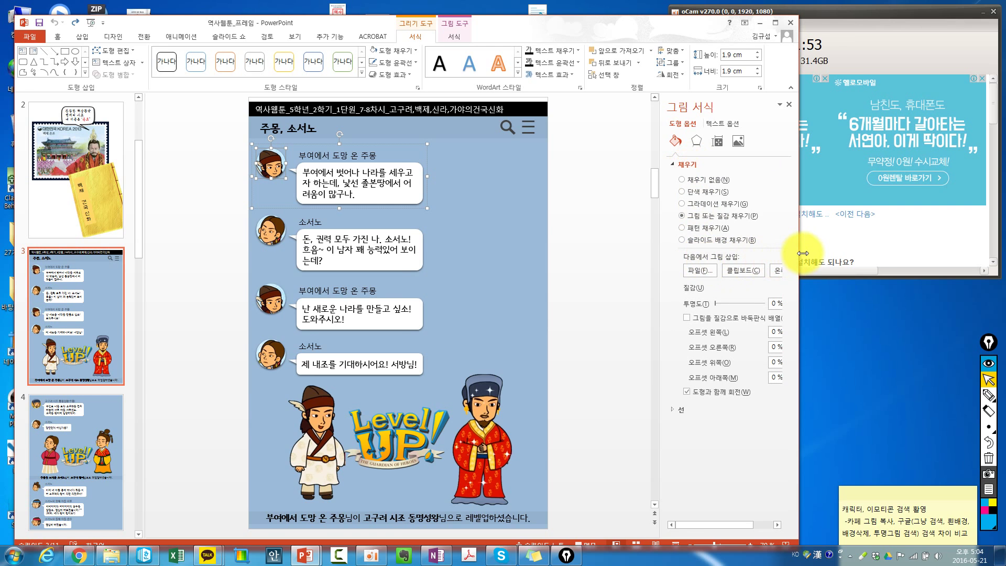
left_click_drag(798, 255, 863, 254)
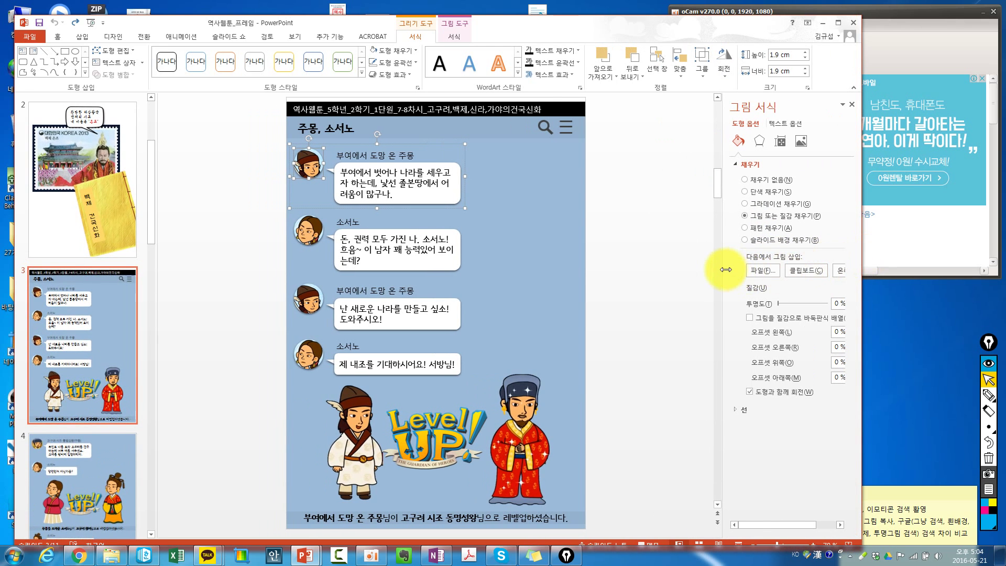
left_click_drag(723, 269, 658, 274)
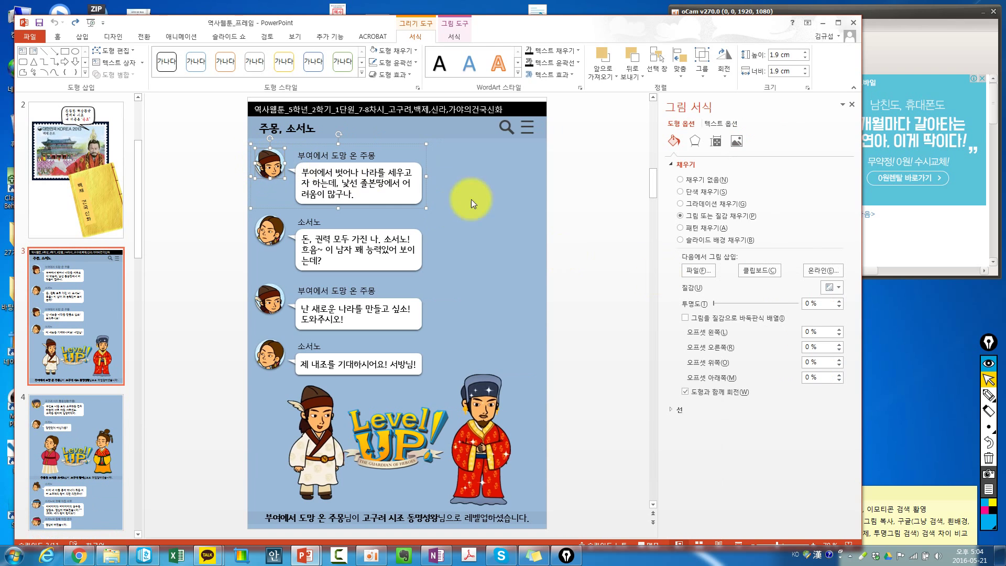
Try a solid colour fill on the portrait circle, undo it, and narrow the window again.
left_click(700, 191)
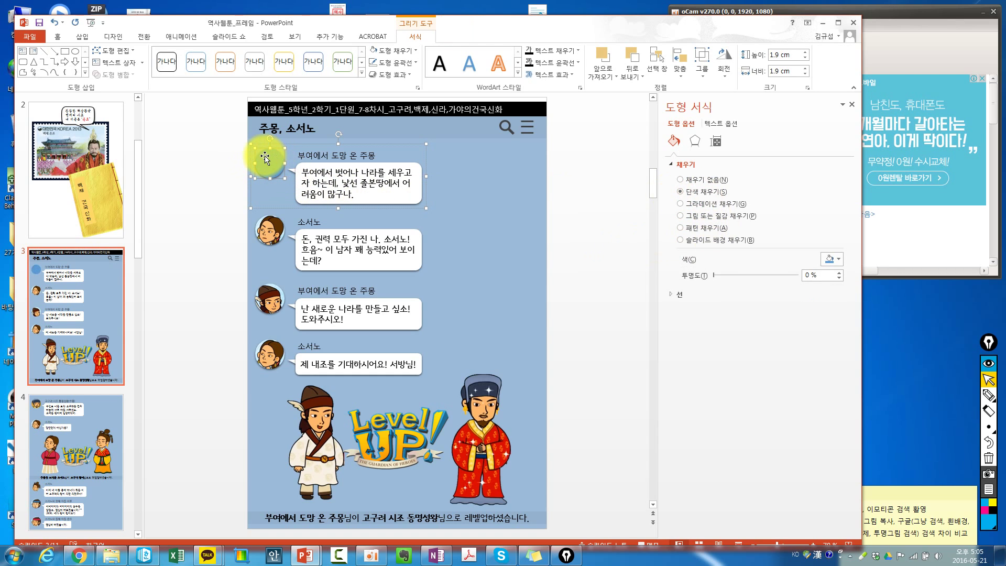
key("ctrl+z")
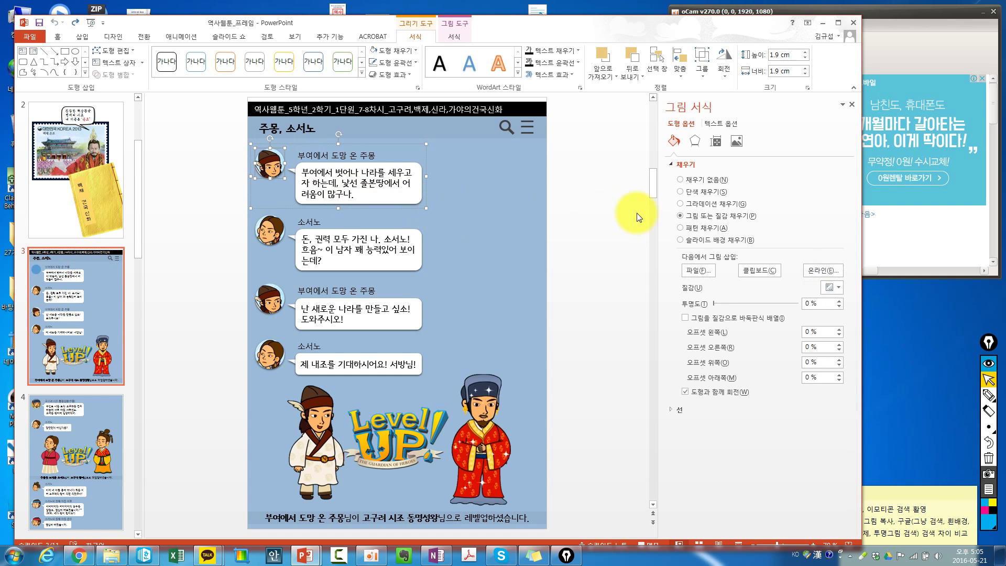
left_click(599, 210)
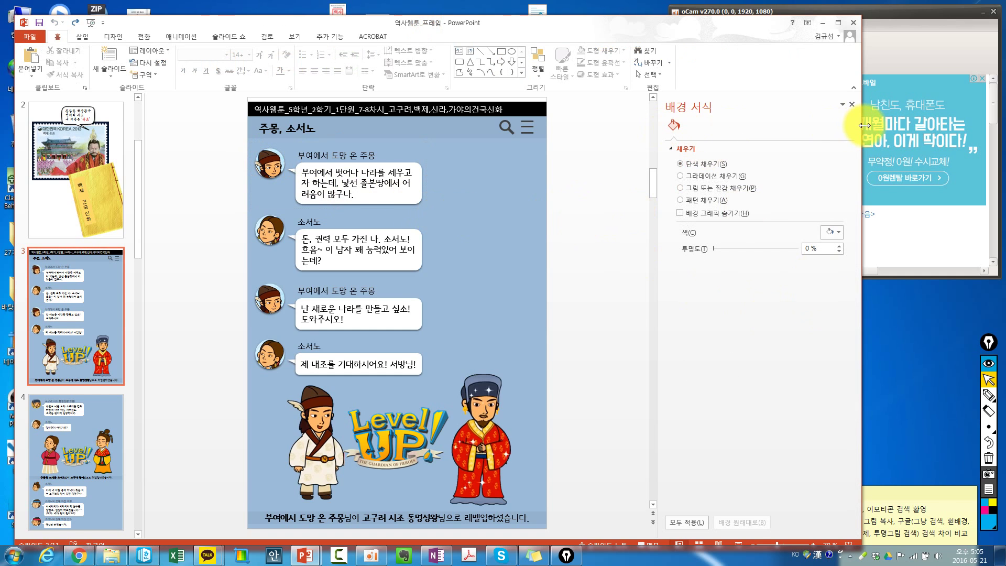
left_click_drag(862, 126, 830, 126)
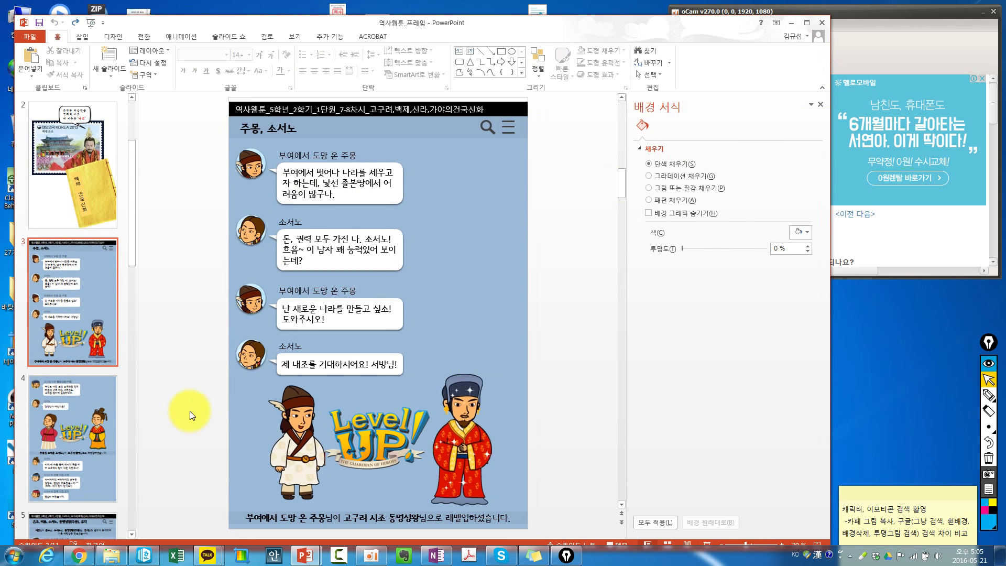
Switch to Chrome and open the red-robed official's character post from the cafe's 역사웹툰캐릭터(인물) board.
left_click(79, 555)
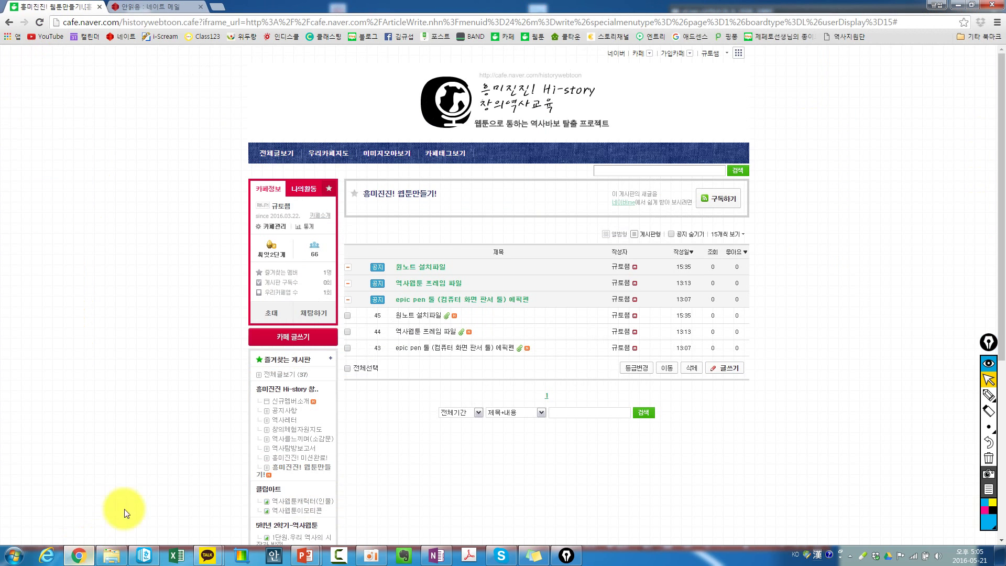
scroll(168, 324, "down", 1)
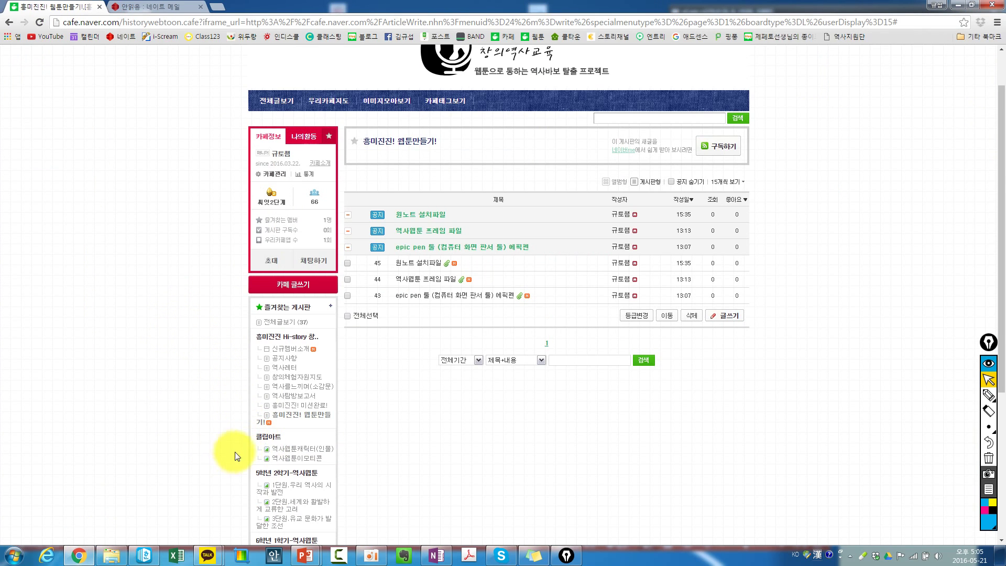
left_click(278, 450)
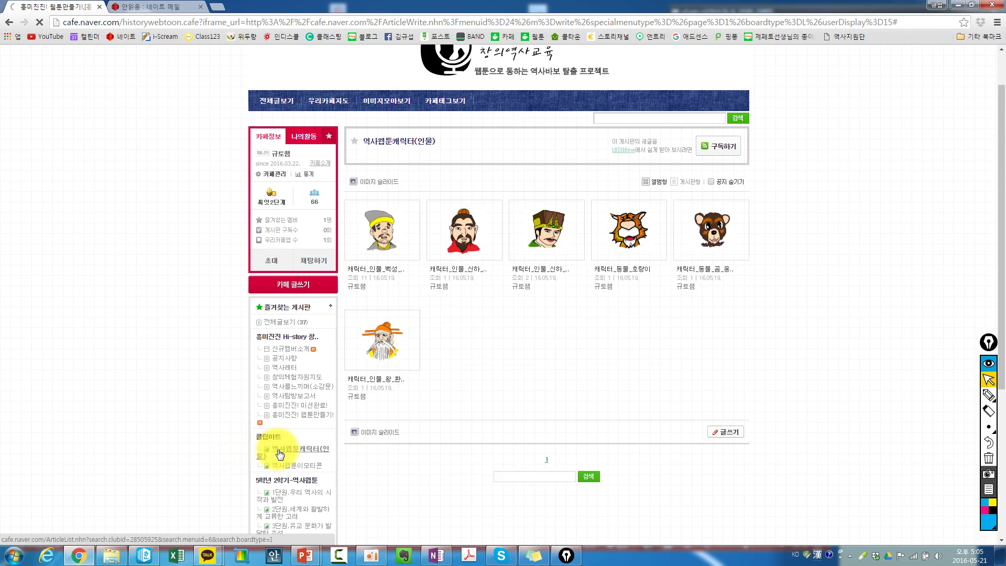
scroll(279, 451, "down", 2)
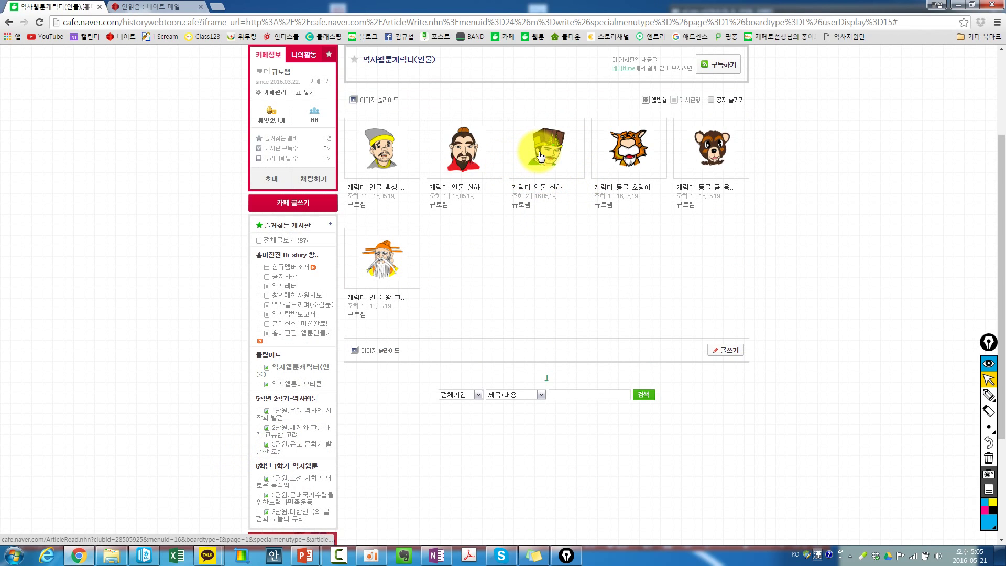
left_click(483, 156)
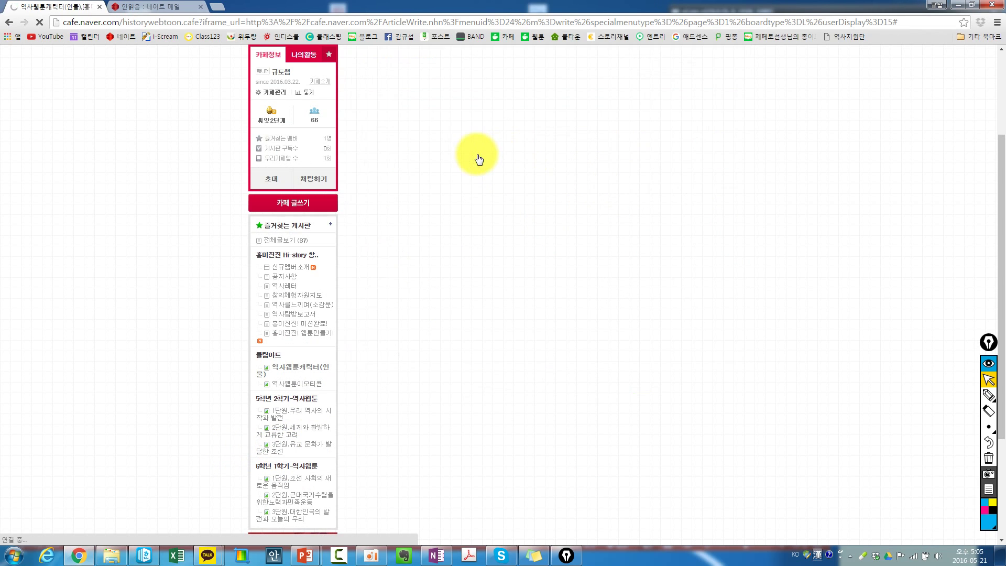
scroll(569, 237, "down", 1)
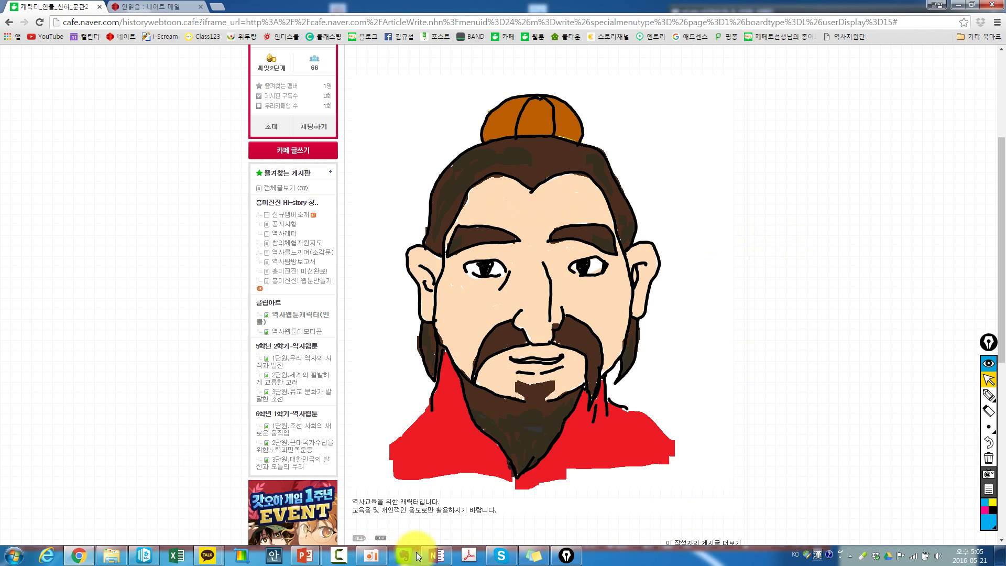
left_click(339, 555)
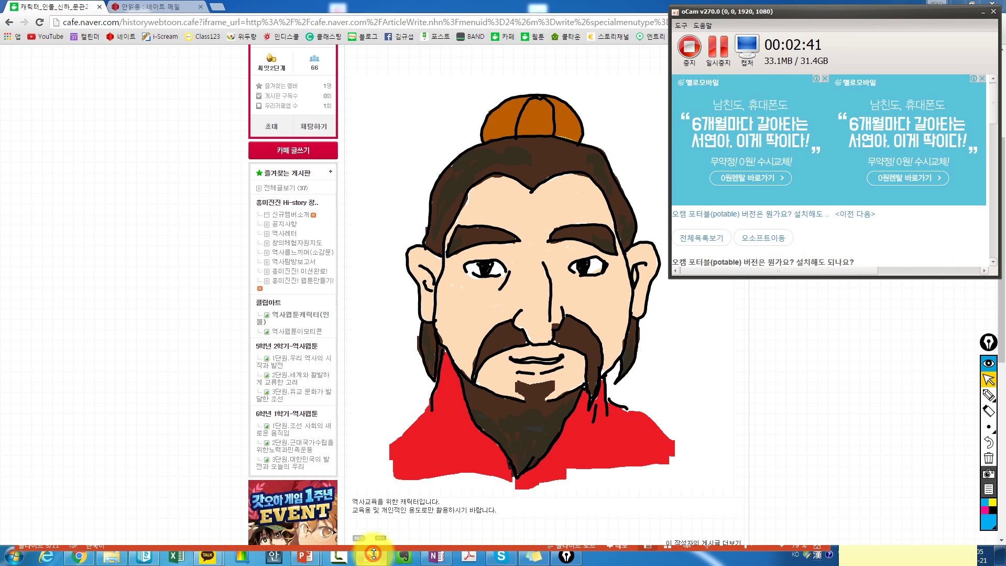
Copy the red-robed official's image from the cafe post and switch to the 역사웹툰_프레임 presentation in PowerPoint.
left_click(847, 346)
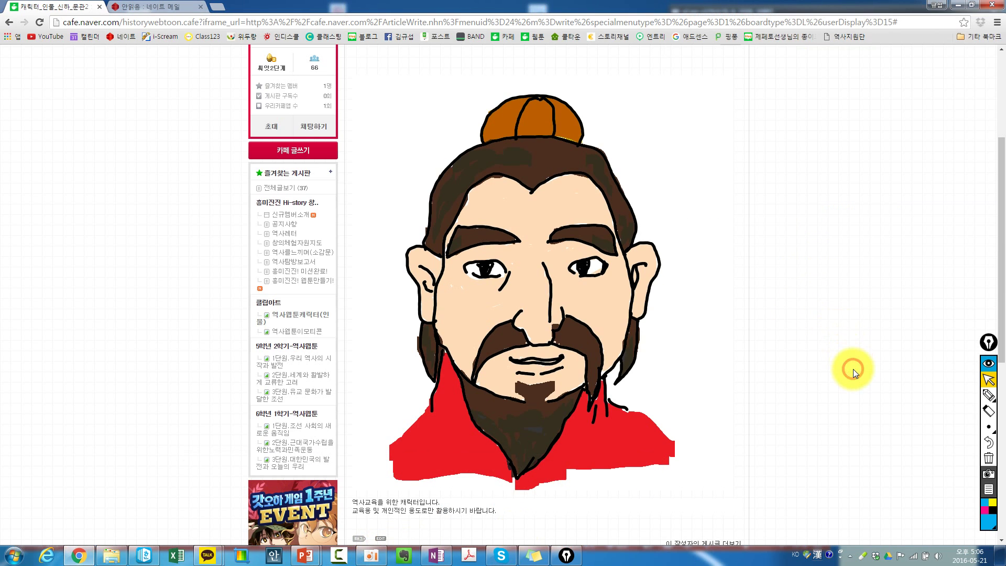
right_click(562, 233)
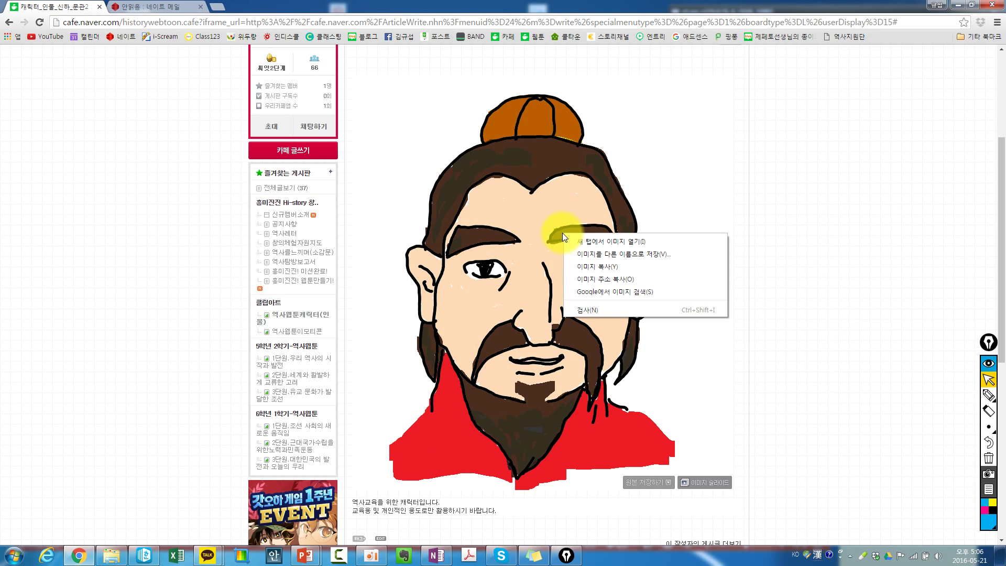
left_click(614, 267)
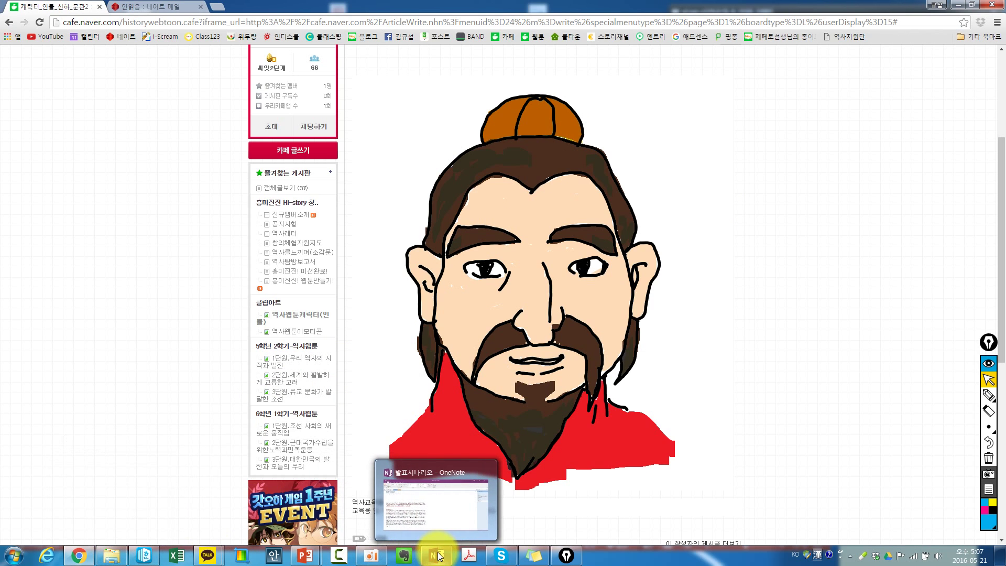
mouse_move(306, 555)
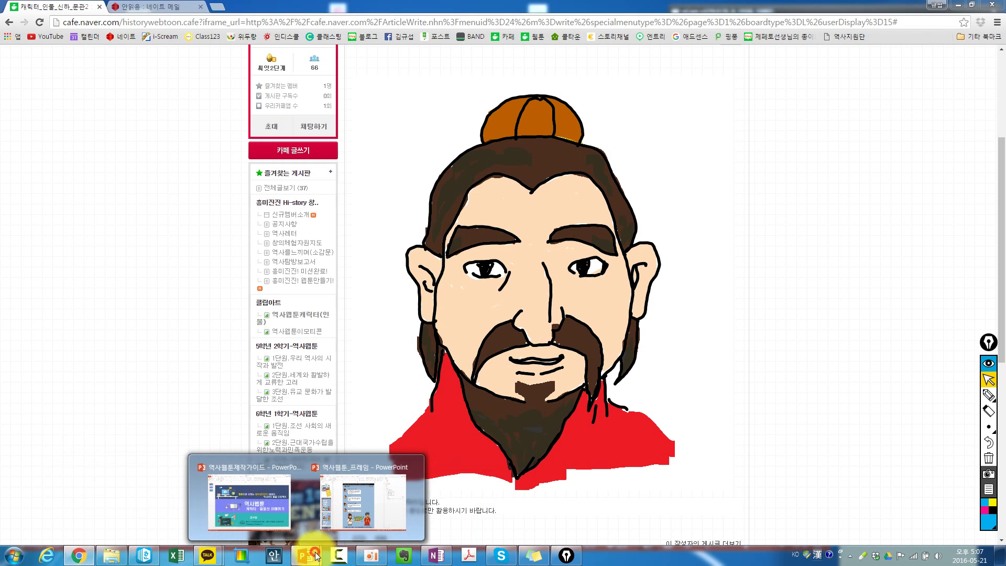
left_click(362, 502)
Try a picture or texture fill on the whole first chat group and undo it.
left_click(267, 152)
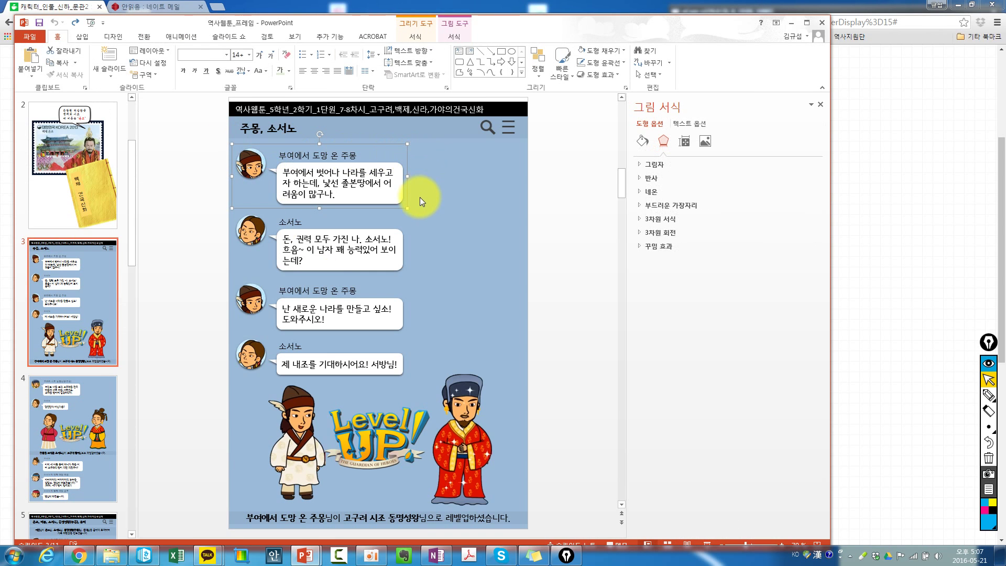
left_click(648, 140)
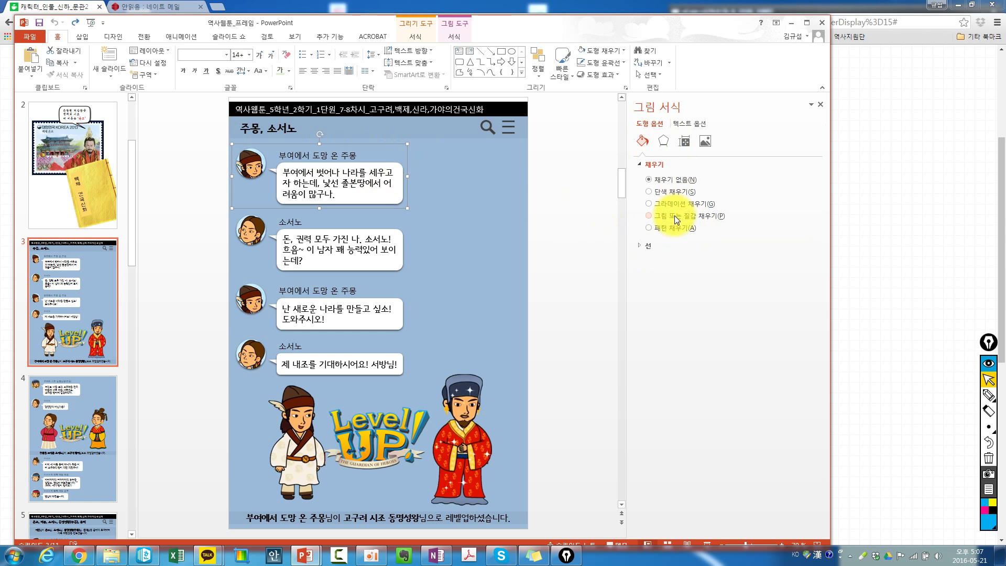
left_click(674, 216)
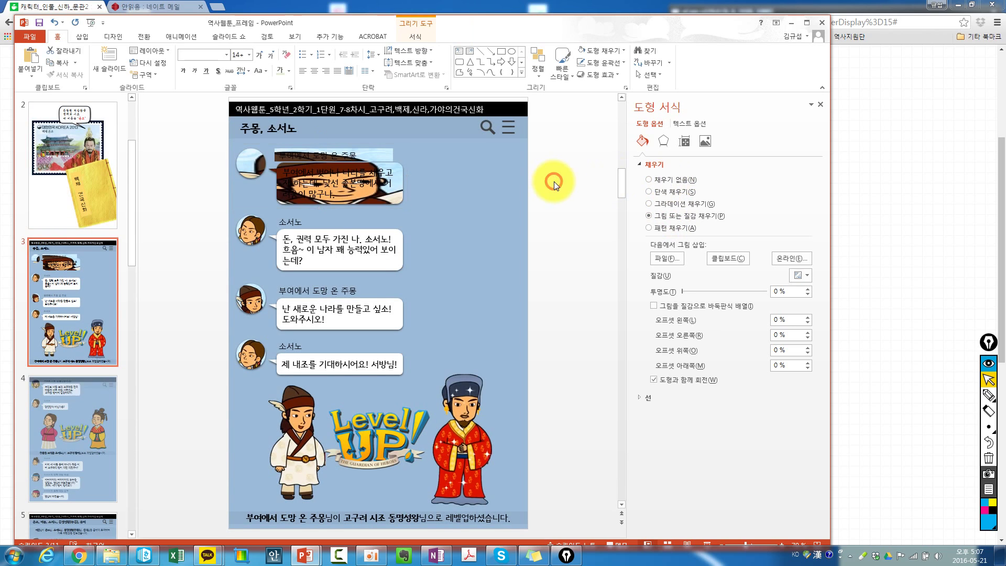
left_click(555, 182)
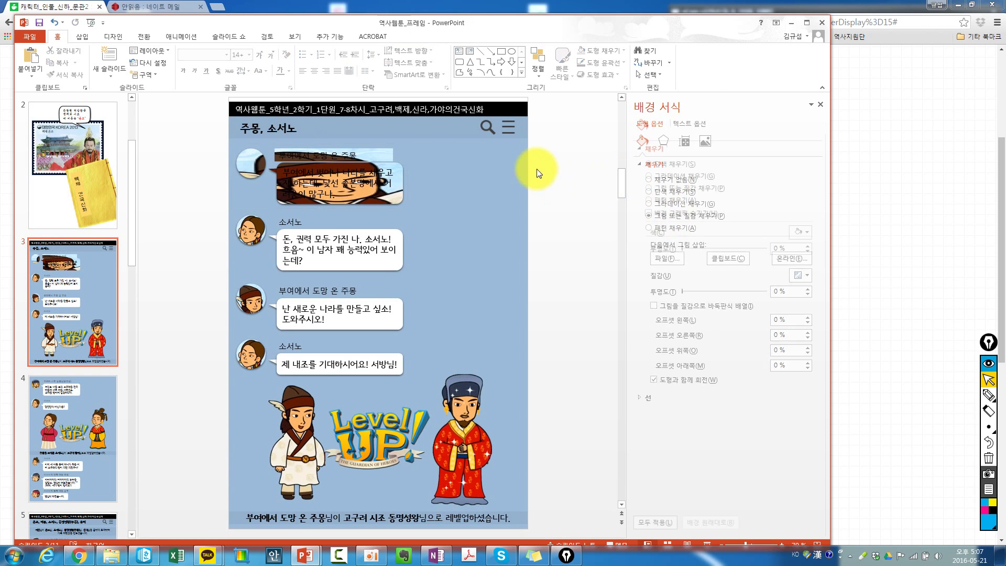
key("ctrl+z")
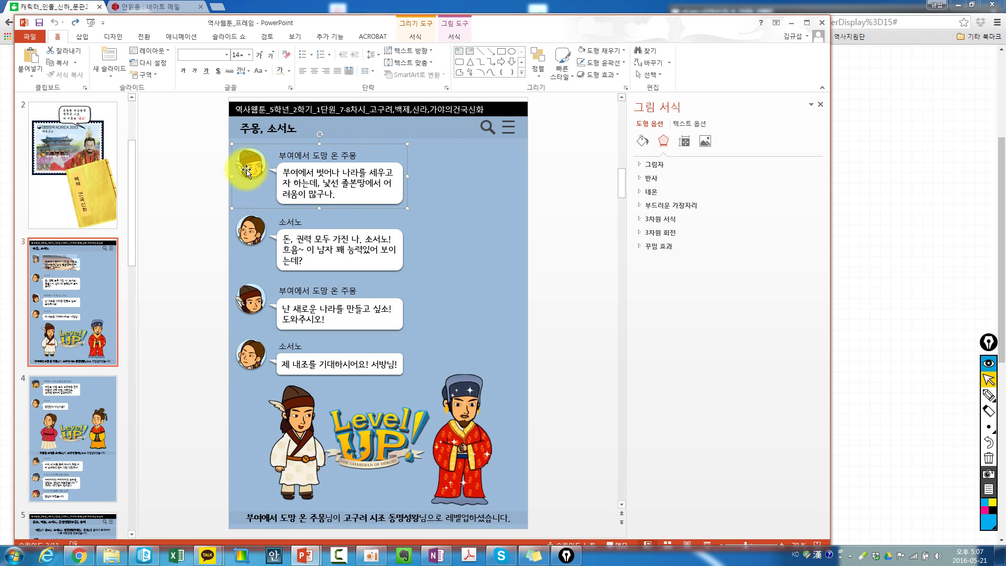
Select only the portrait circle in the first chat group and fill it with the picture from the clipboard.
double_click(245, 165)
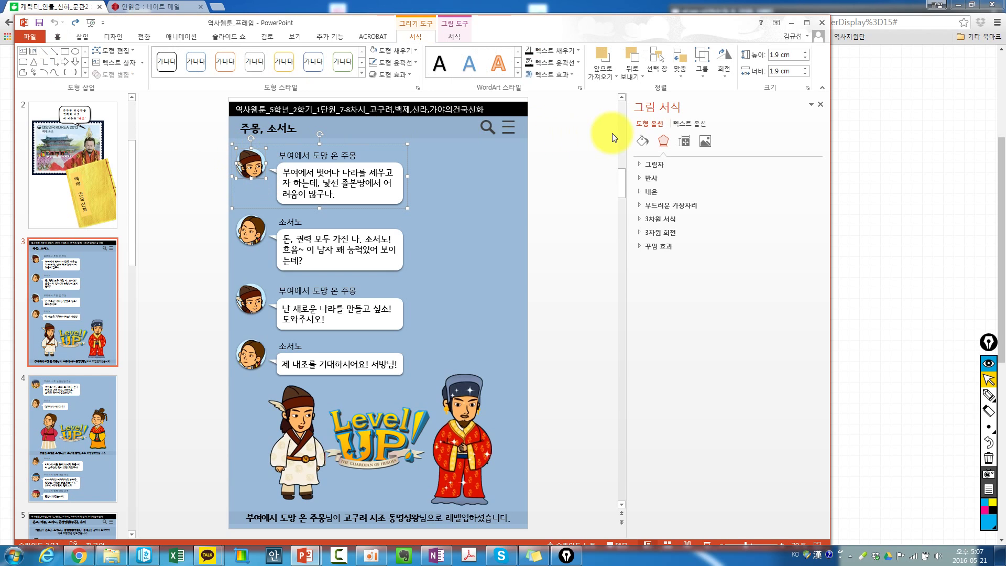
left_click(644, 141)
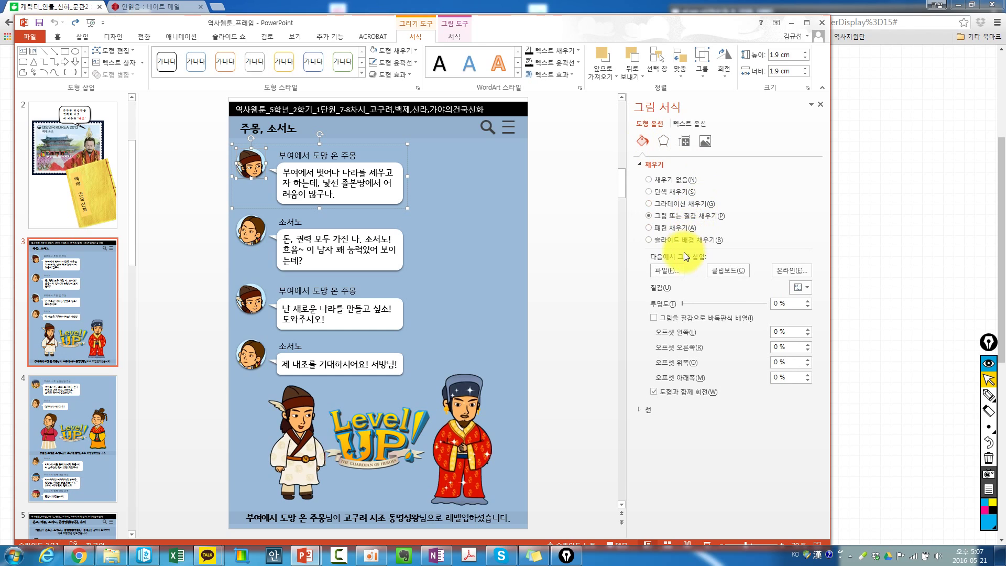
left_click(720, 271)
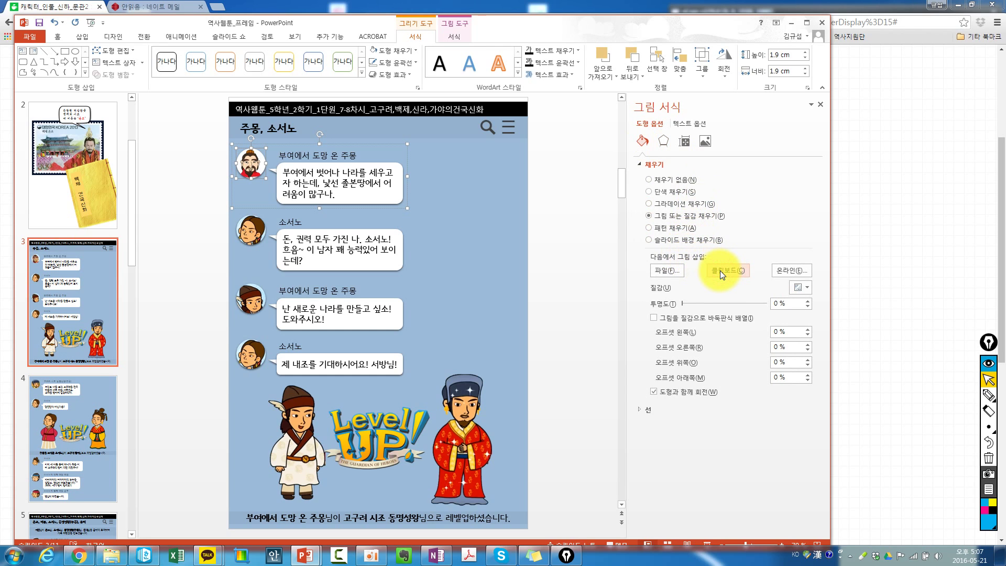
left_click(555, 234)
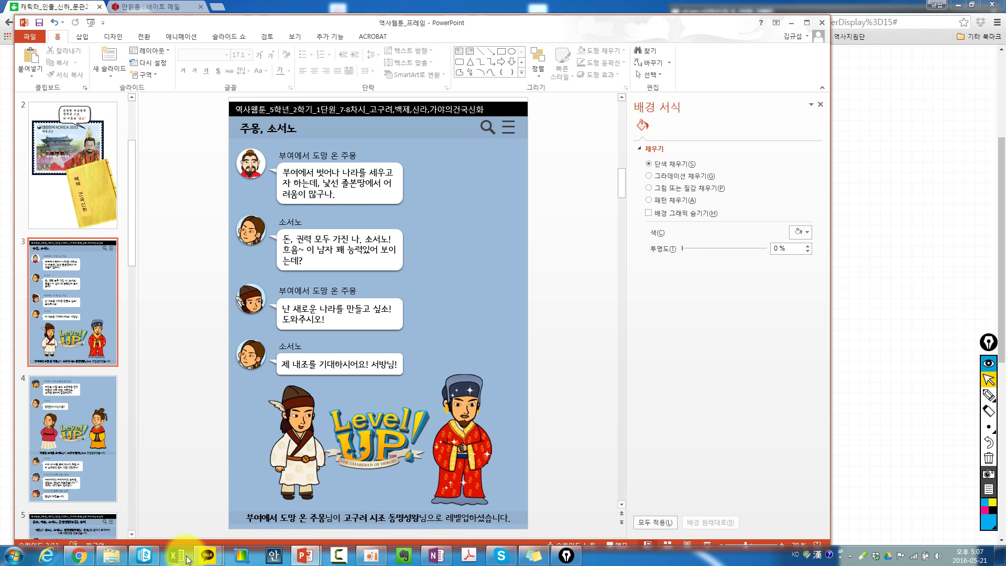
Switch to Chrome and open the official's character post for editing.
left_click(80, 556)
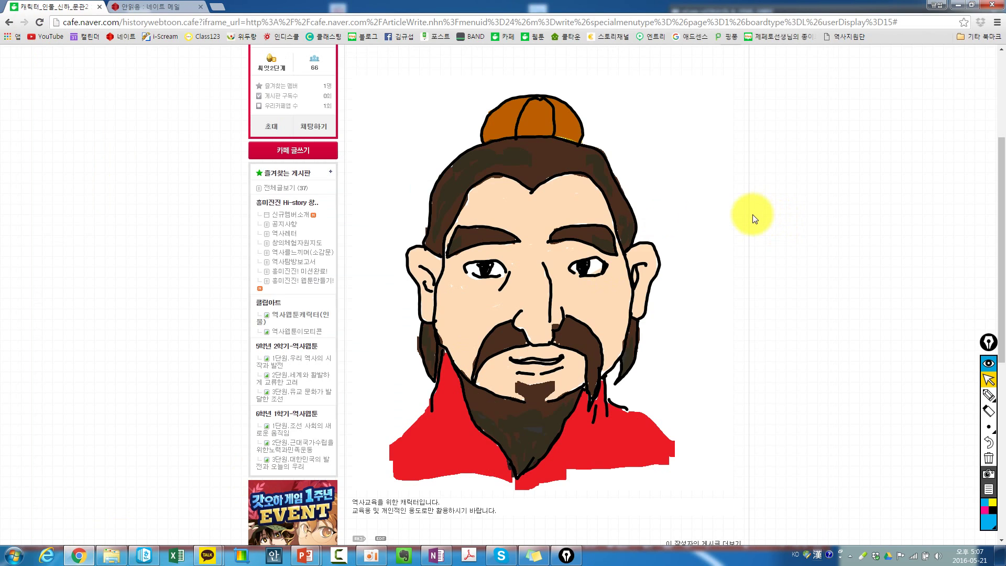
right_click(555, 223)
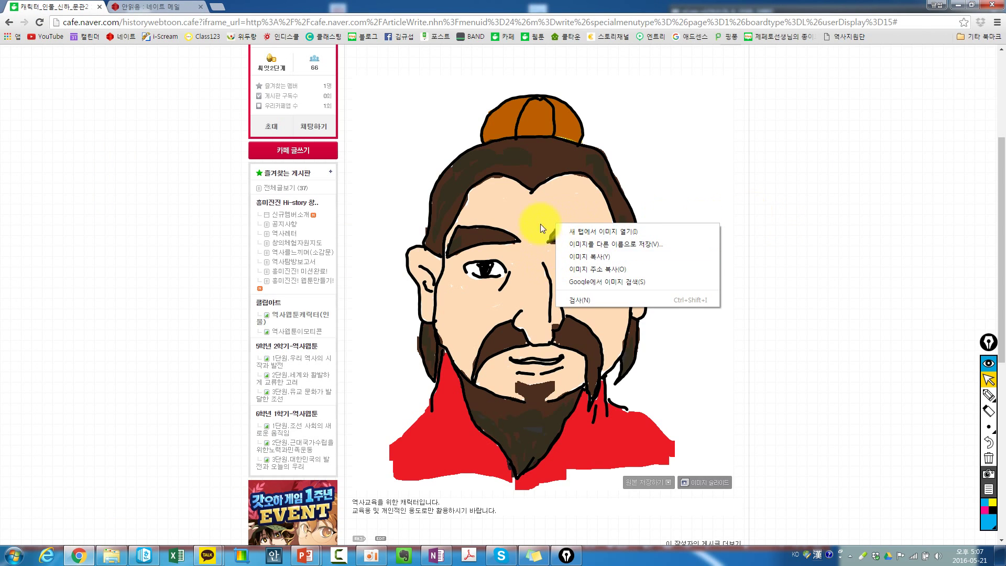
left_click(779, 334)
scroll(769, 332, "down", 3)
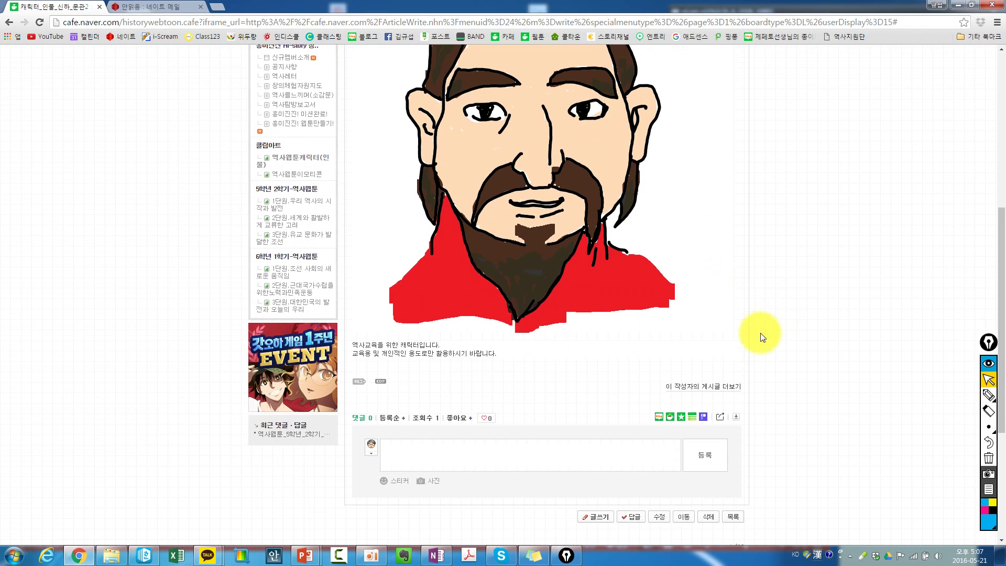
left_click(660, 517)
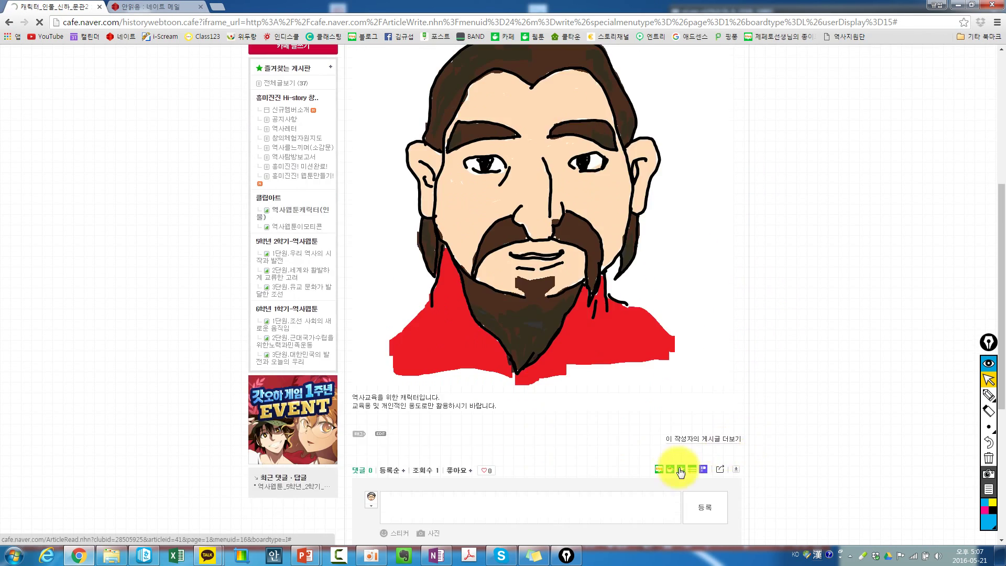
scroll(654, 468, "down", 4)
left_click(656, 360)
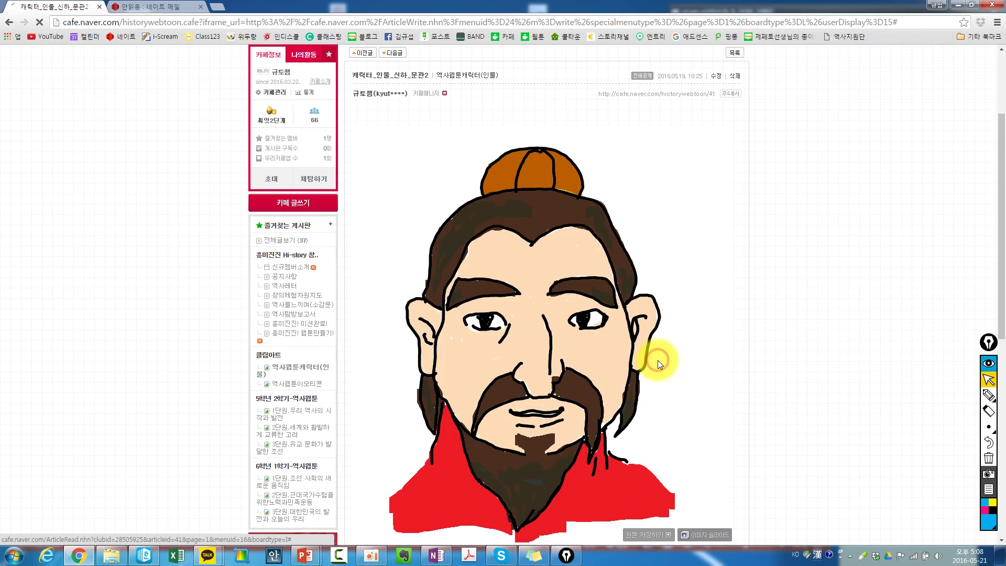
scroll(562, 409, "down", 2)
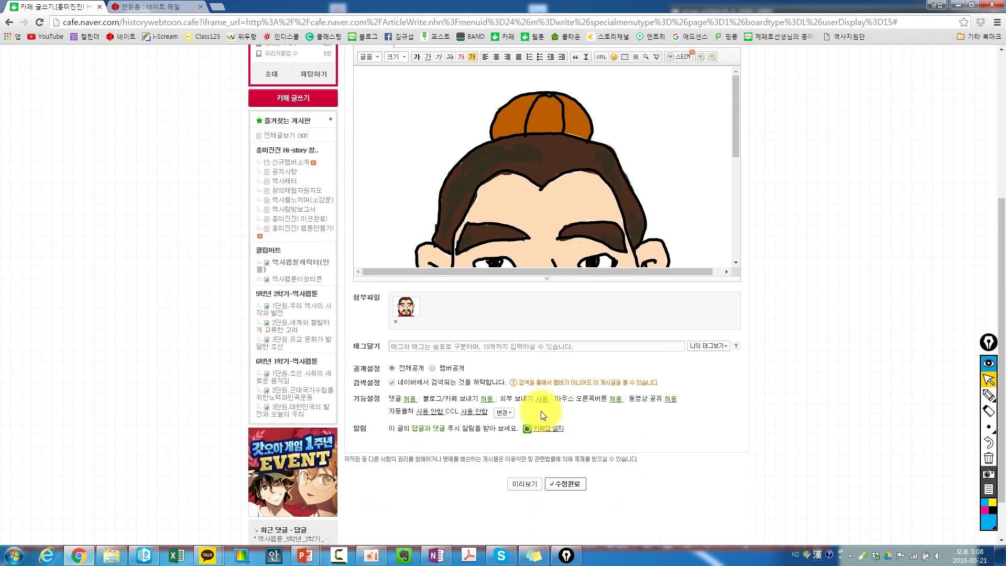
Set 마우스 오른쪽클릭 to 비허용 in the post's 기능설정, save the edit, and check the image in the post.
left_click(504, 412)
scroll(498, 435, "down", 1)
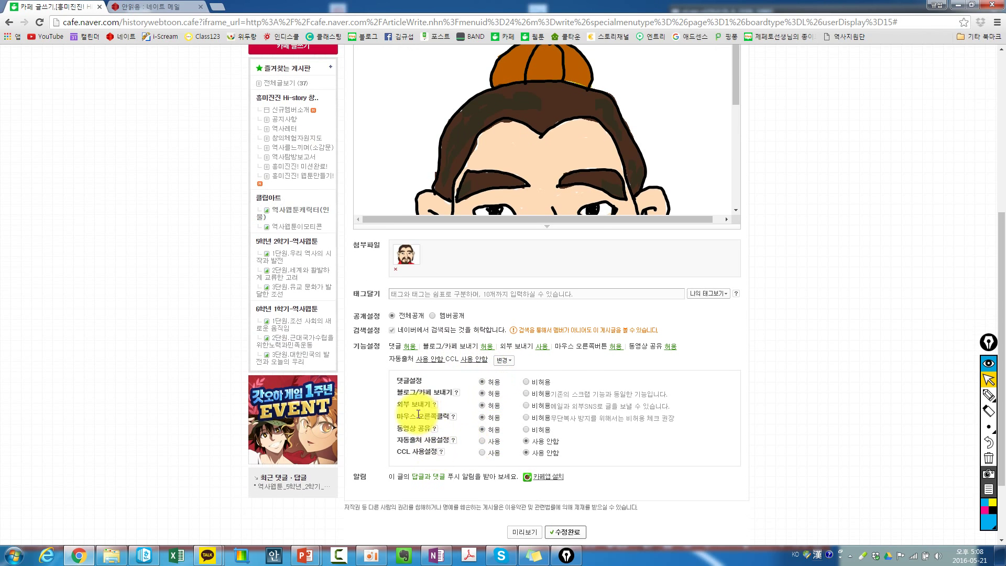
left_click_drag(402, 417, 458, 417)
left_click(526, 417)
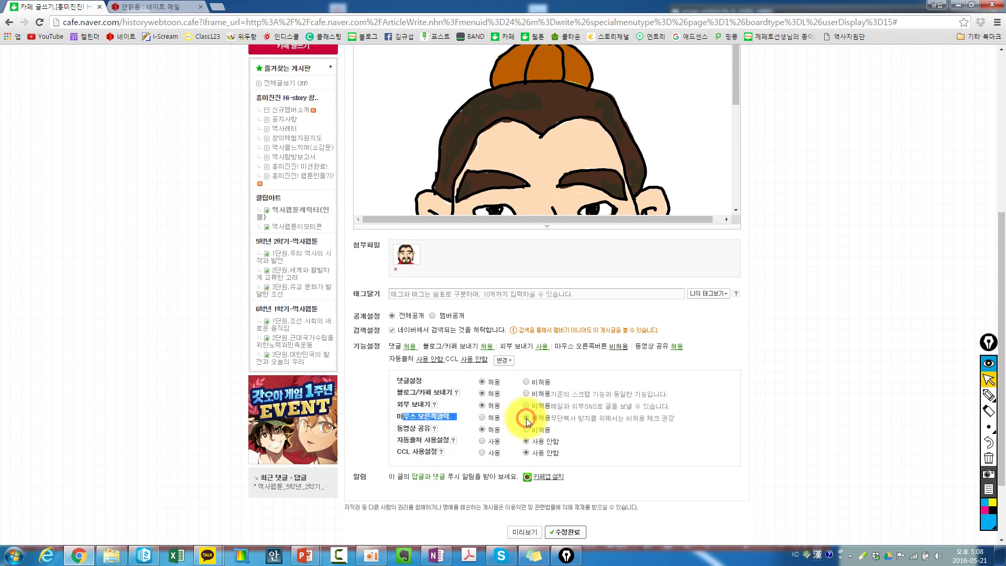
left_click(569, 530)
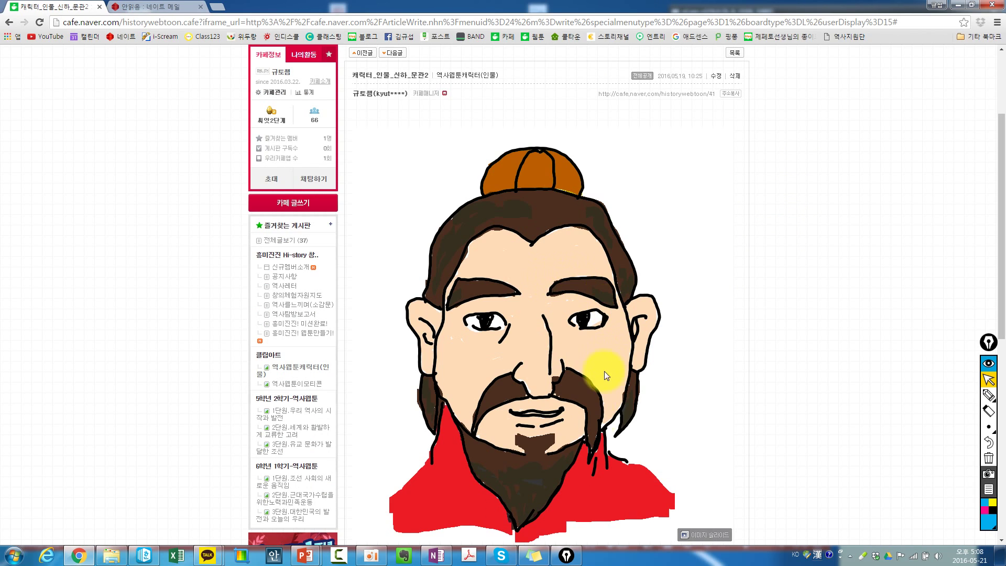
left_click(564, 304)
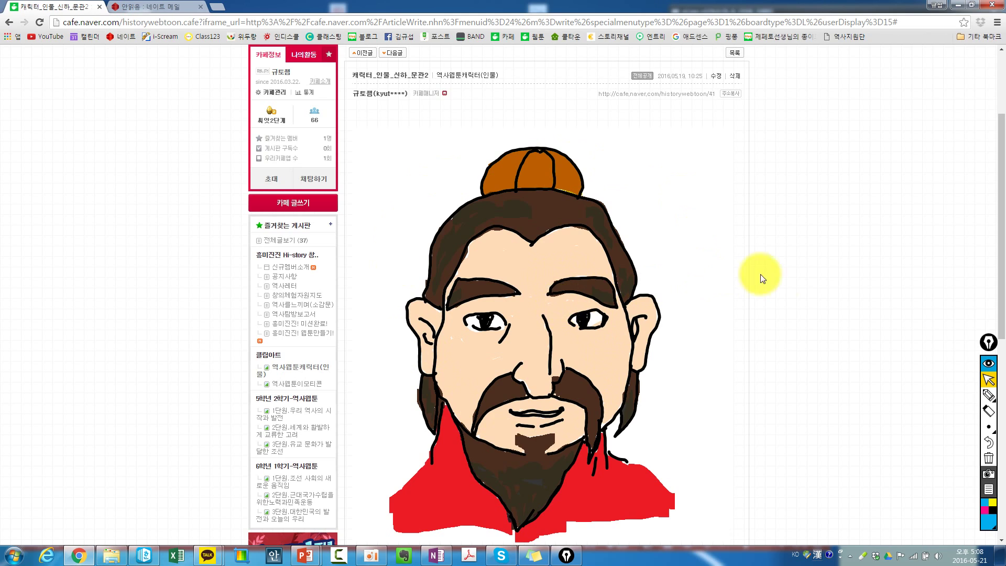
scroll(791, 284, "down", 1)
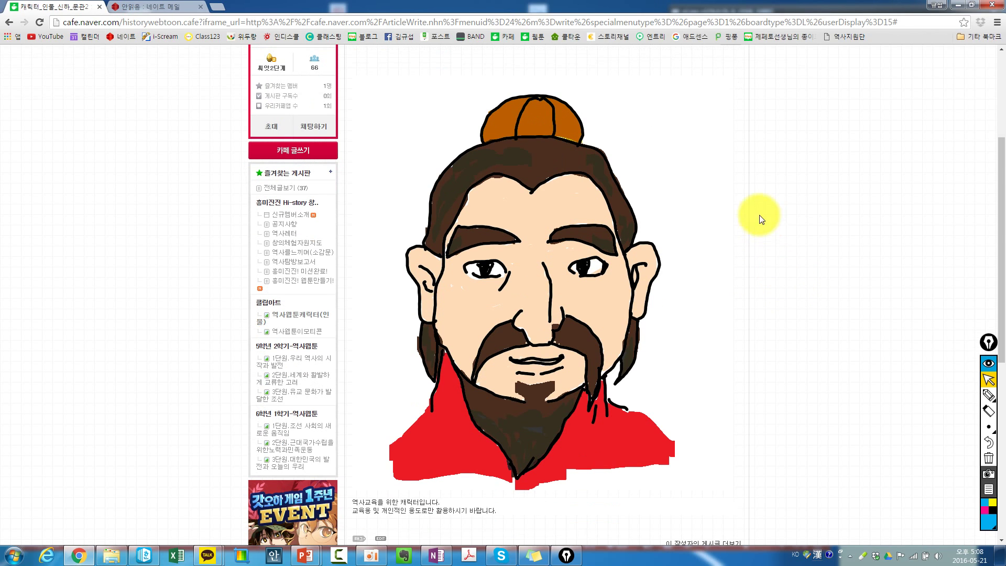
Search Google for 네이버캡쳐 in a new browser tab.
left_click(214, 7)
type("ㄴ")
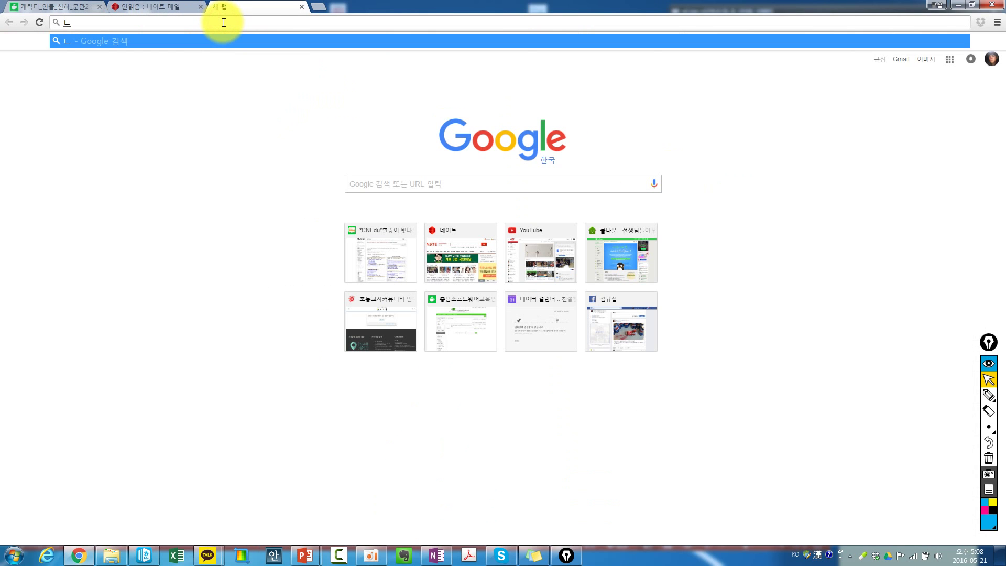
type("ㅔ이버캡ㅊ")
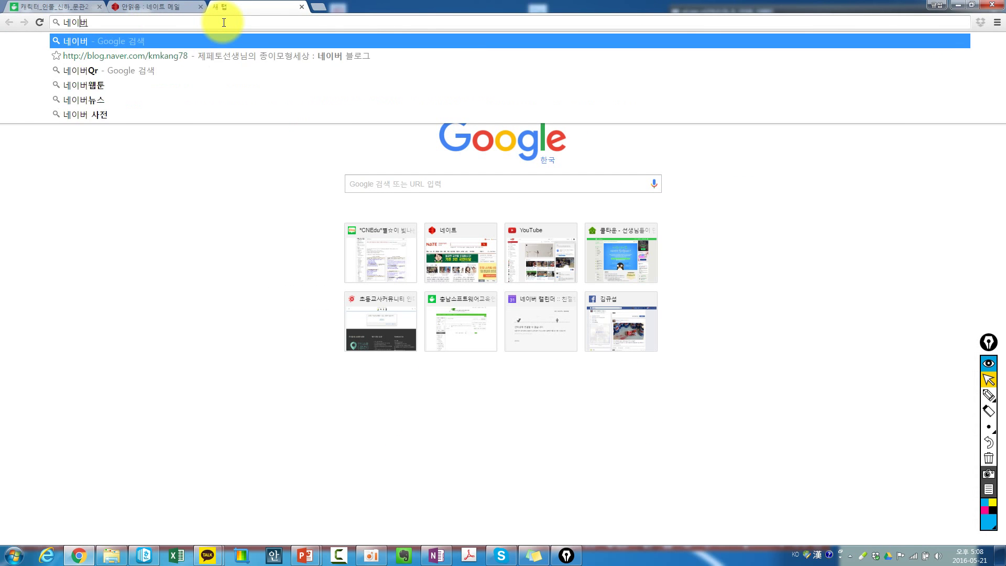
type("ㅕ")
key("Return")
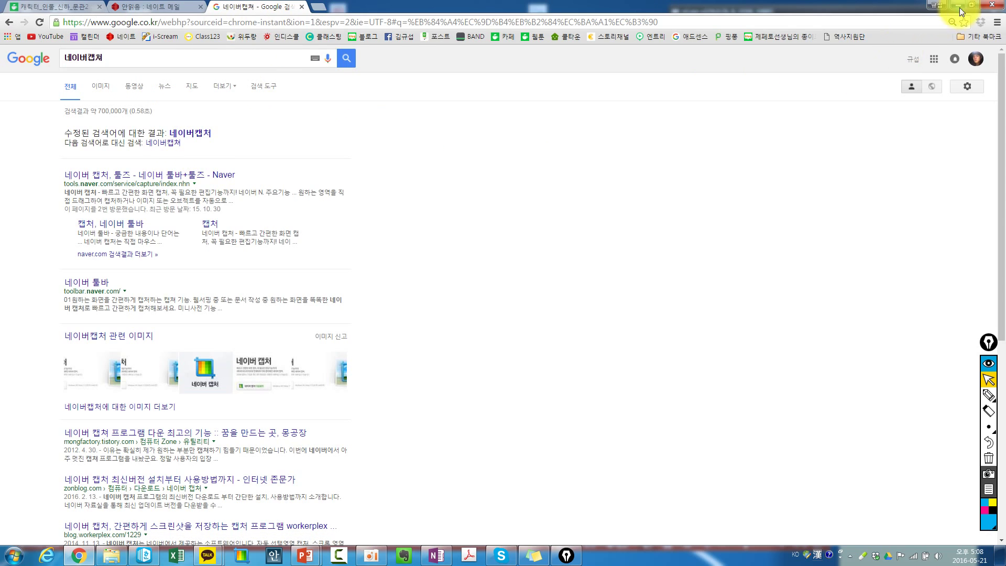
Return to the character post and capture the official's portrait with Naver Capture's 스마트캡처, an area of about 599 x 747 px, leaving the shortcut key unset.
left_click(173, 11)
left_click(66, 8)
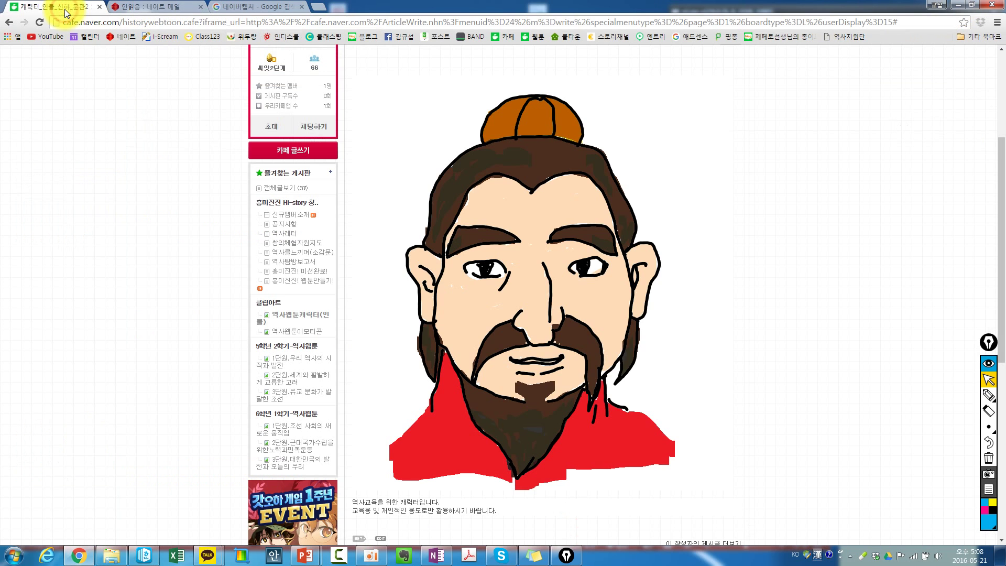
left_click(242, 558)
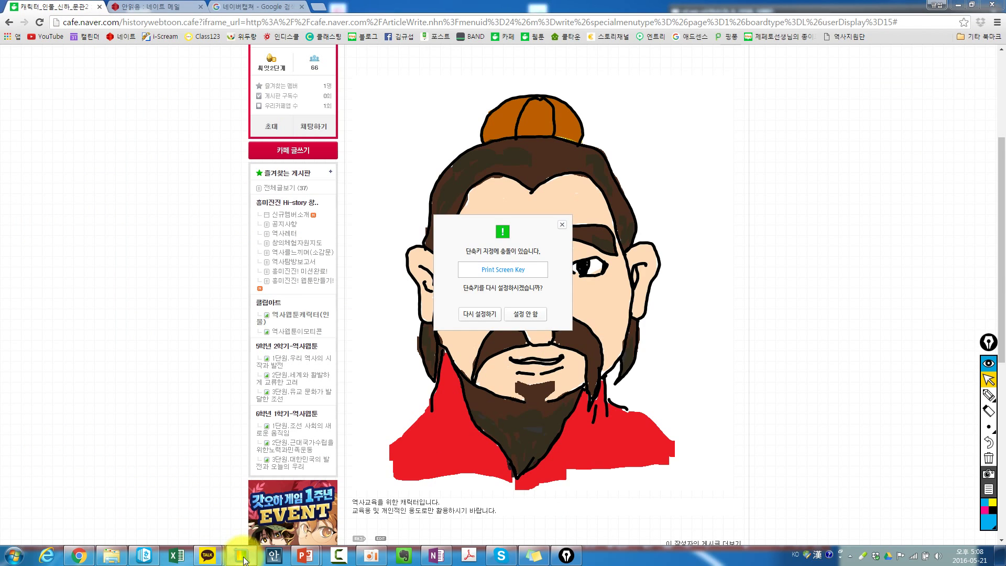
left_click(528, 313)
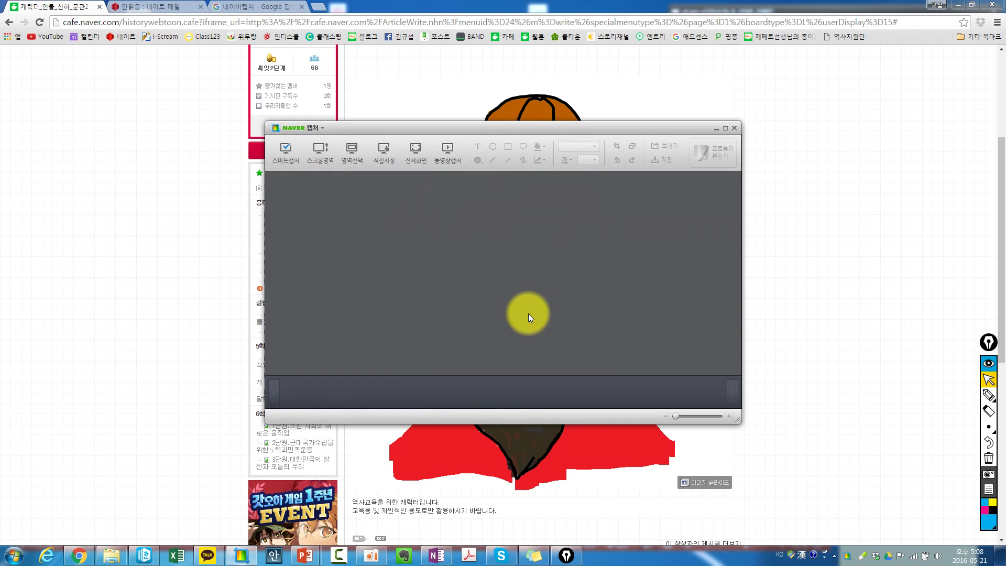
left_click(286, 152)
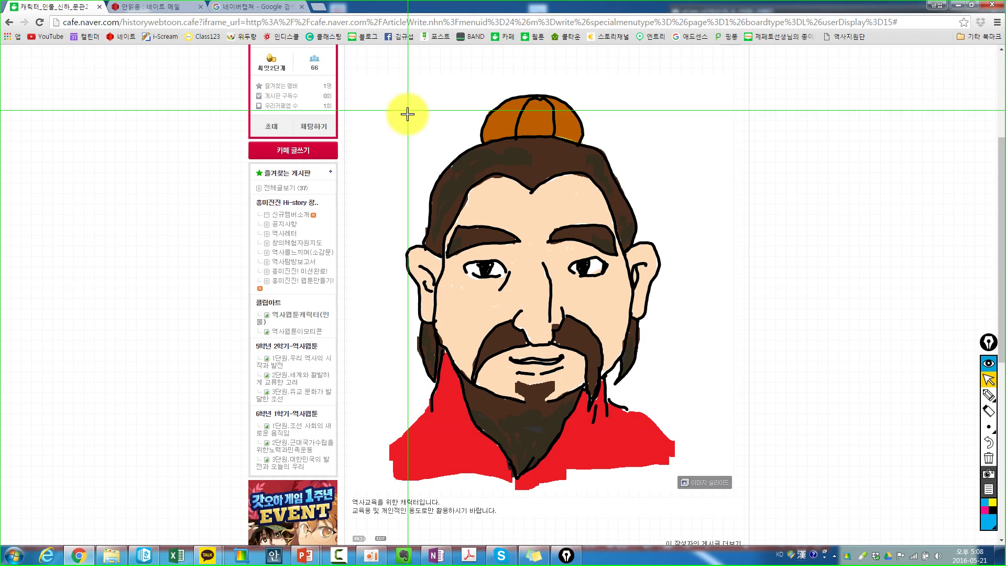
left_click_drag(377, 78, 690, 470)
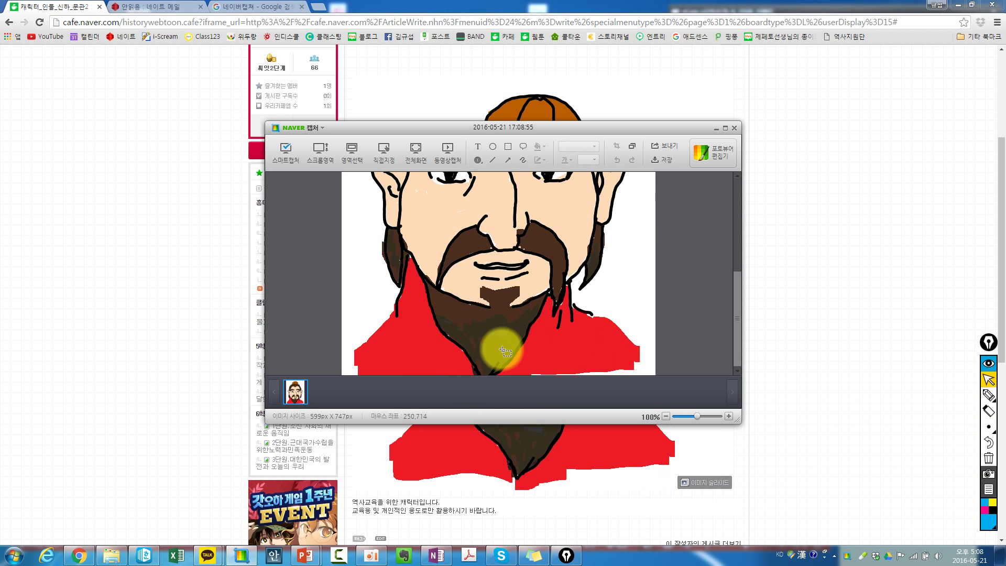
Switch to the 역사웹툰_프레임 presentation and fill the third chat portrait on slide 3 with the captured picture from the clipboard.
mouse_move(315, 557)
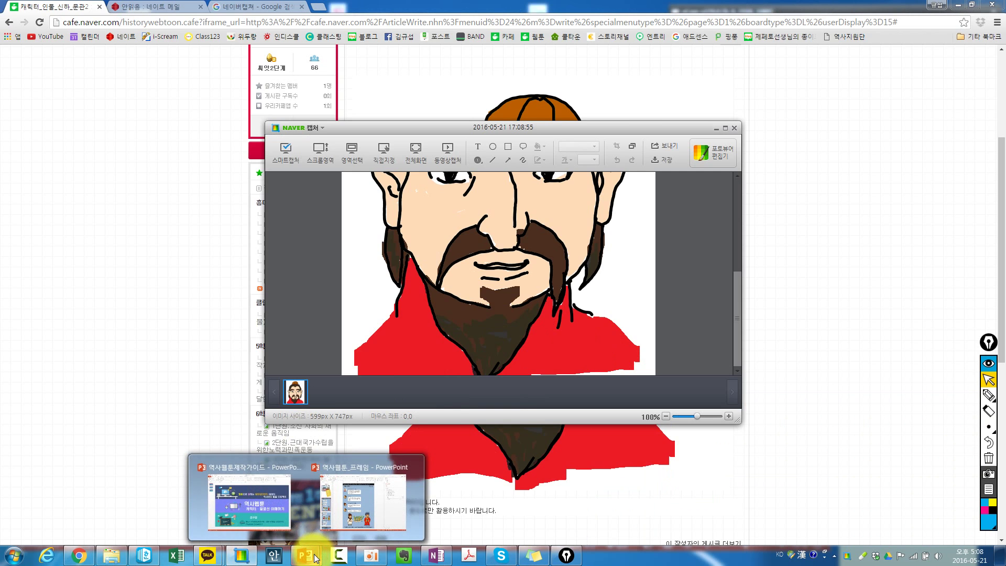
left_click(352, 502)
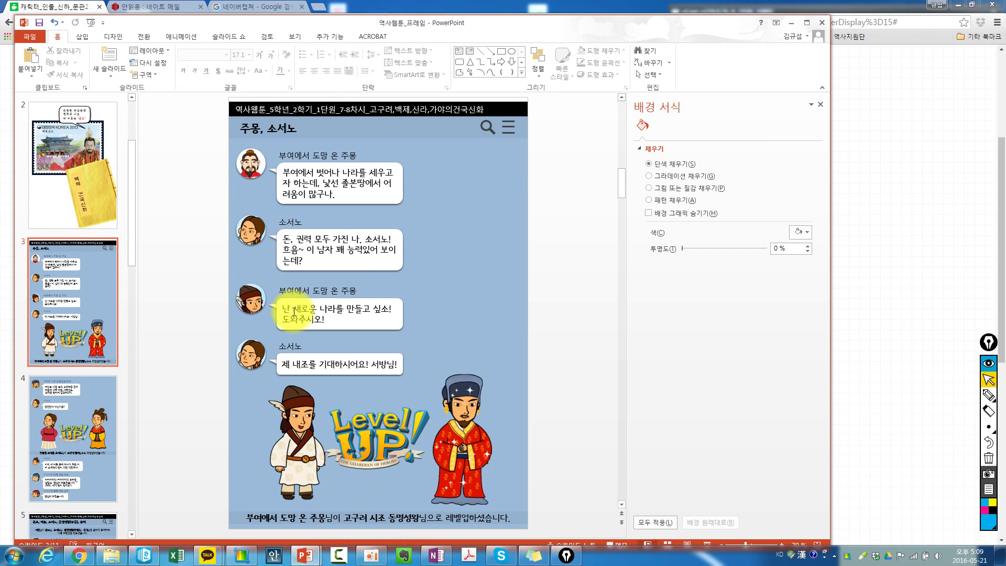
left_click(253, 299)
left_click(253, 300)
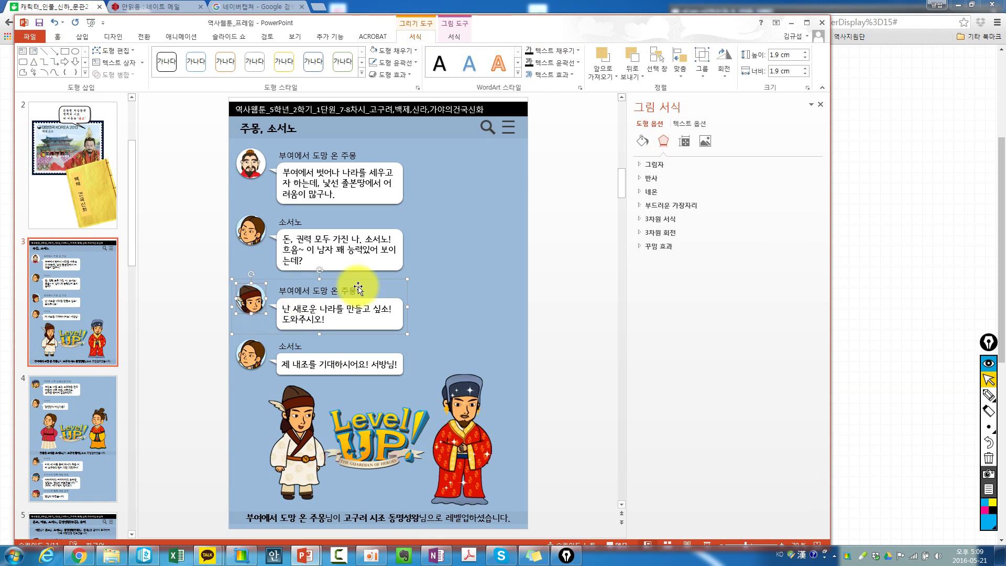
left_click(643, 138)
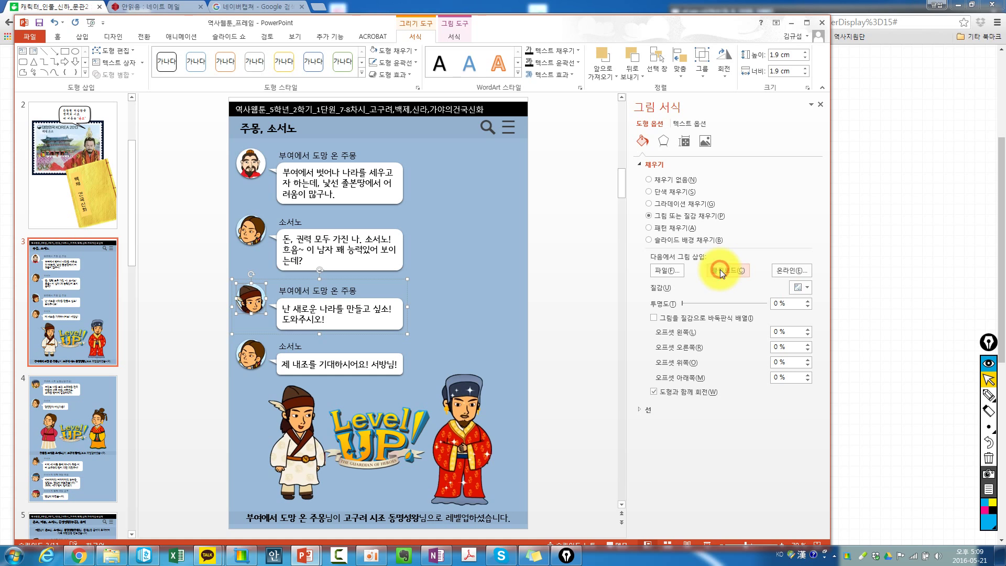
left_click(291, 192)
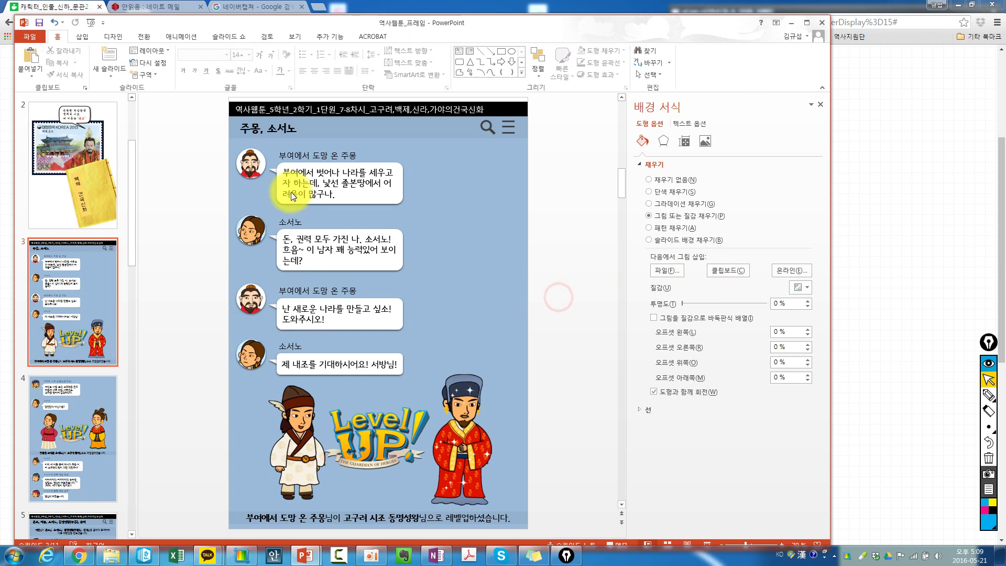
Examine the chat portraits on slides 3 and 4, and return to slide 3.
left_click(257, 303)
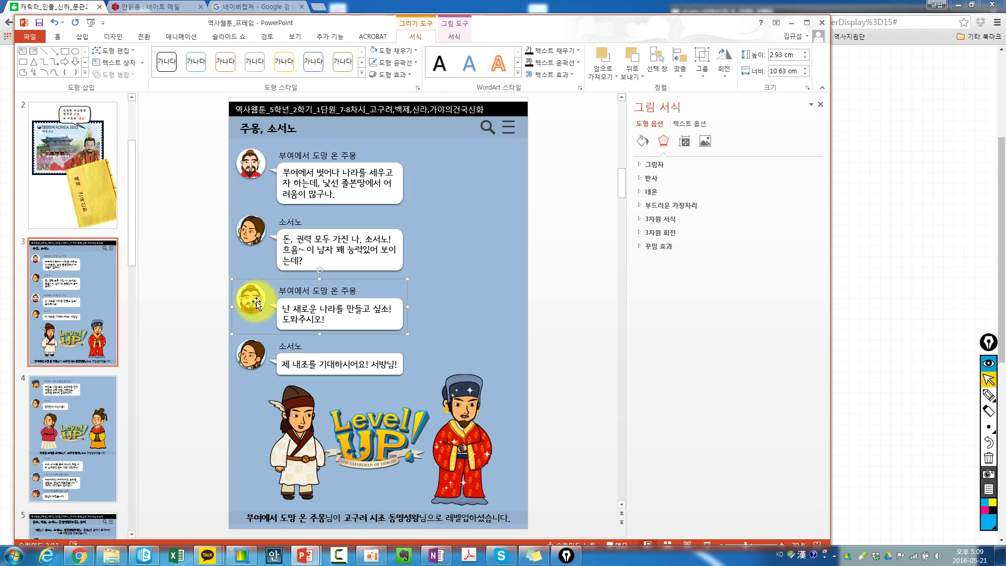
left_click(265, 164)
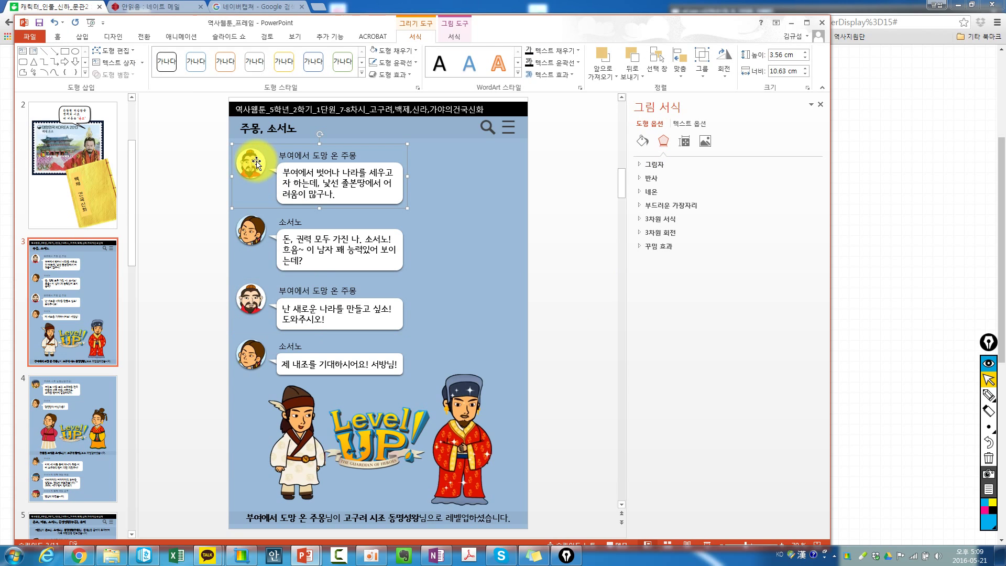
left_click(252, 302)
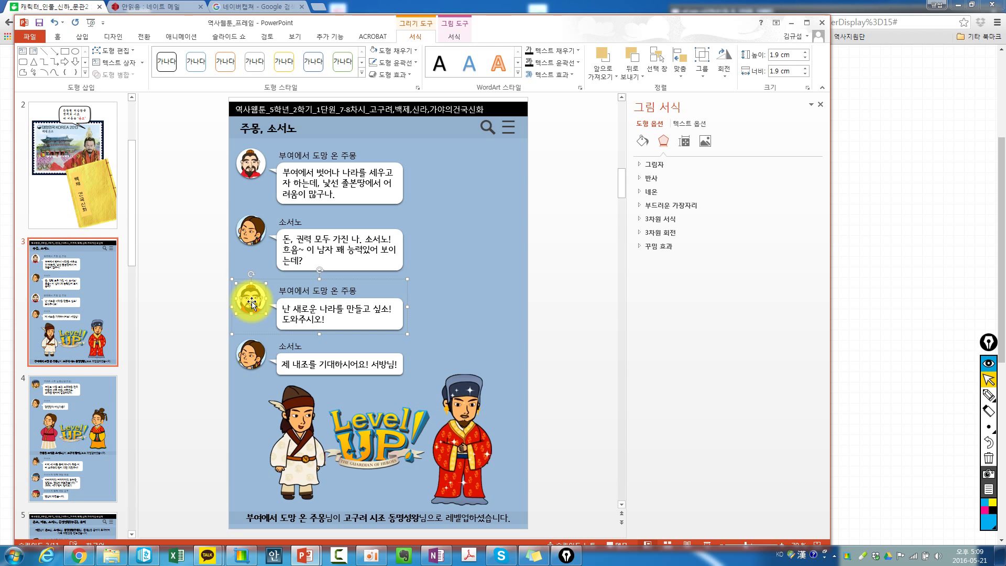
left_click(36, 387)
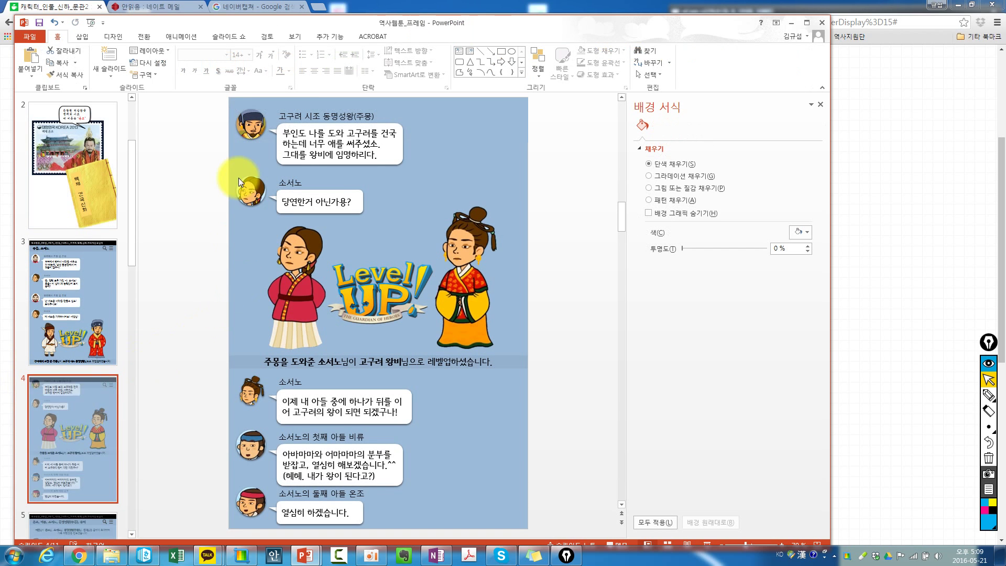
left_click(247, 220)
left_click(250, 448)
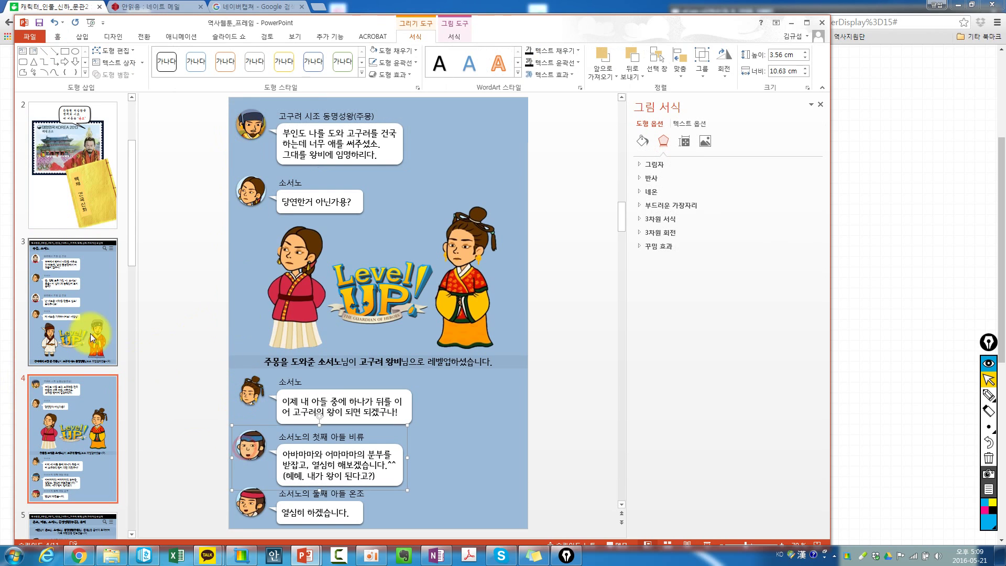
left_click(55, 301)
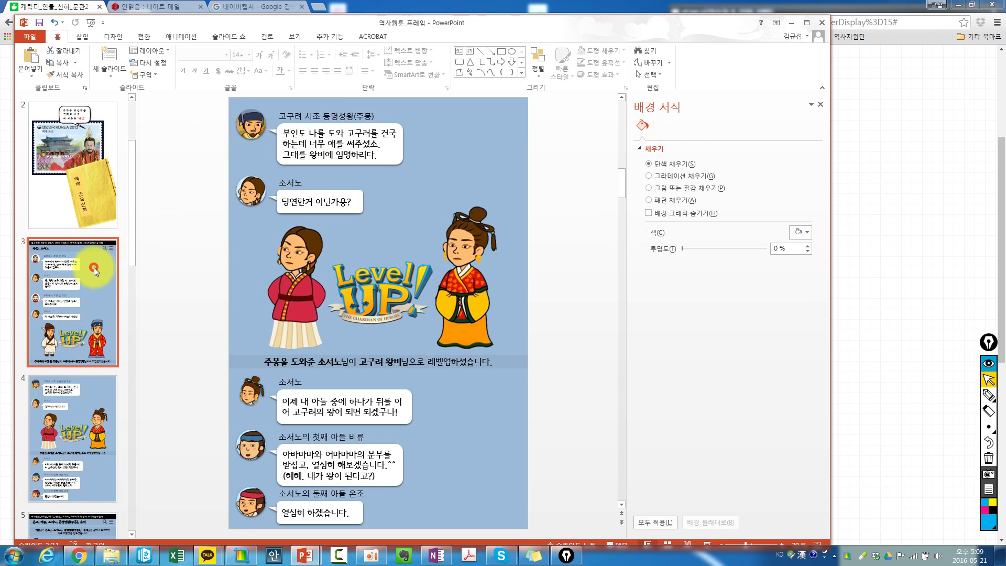
Paste a copy of the first chat message group, move it down over the second message, and delete the copy.
left_click(255, 160)
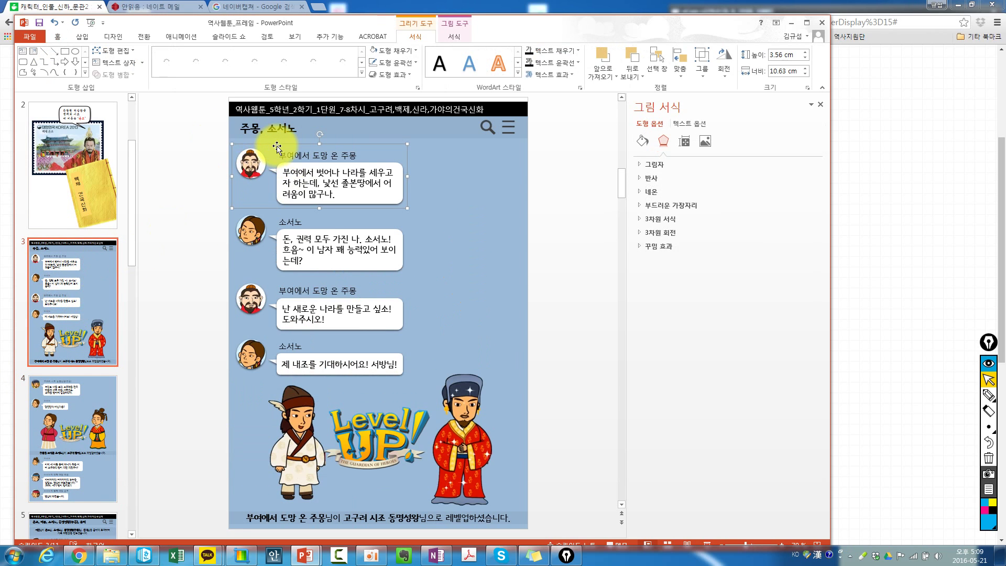
right_click(277, 147)
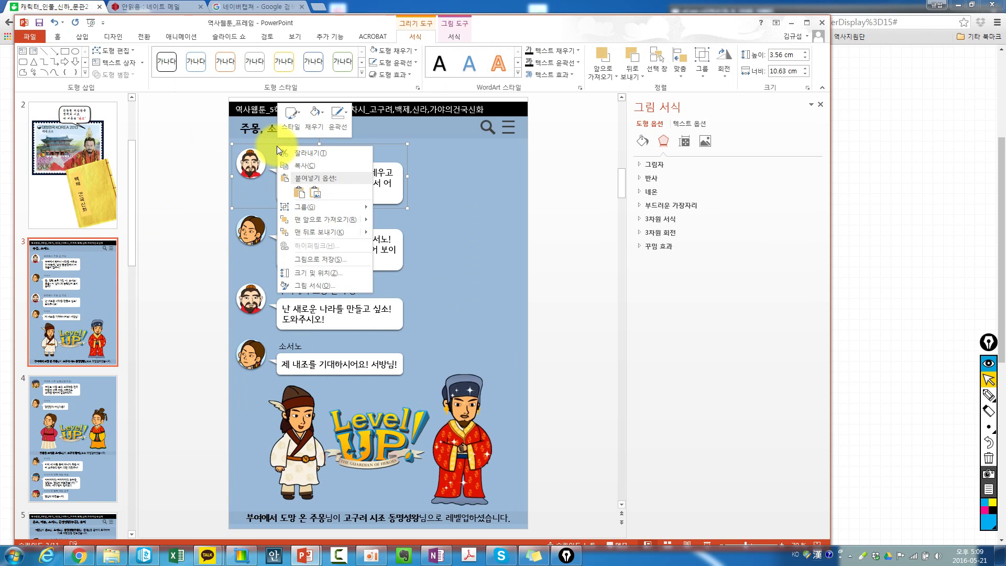
left_click(263, 145)
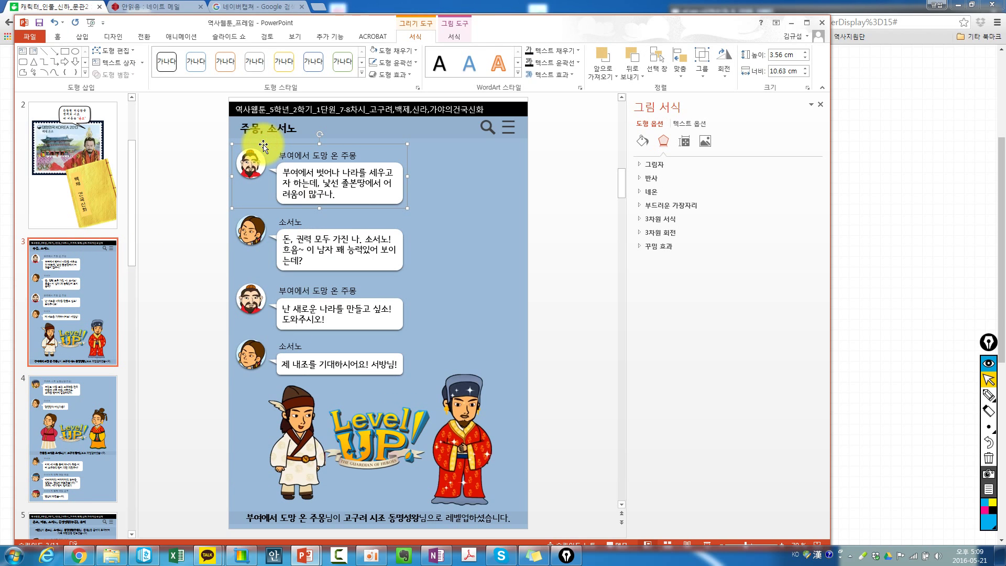
key("ctrl+v")
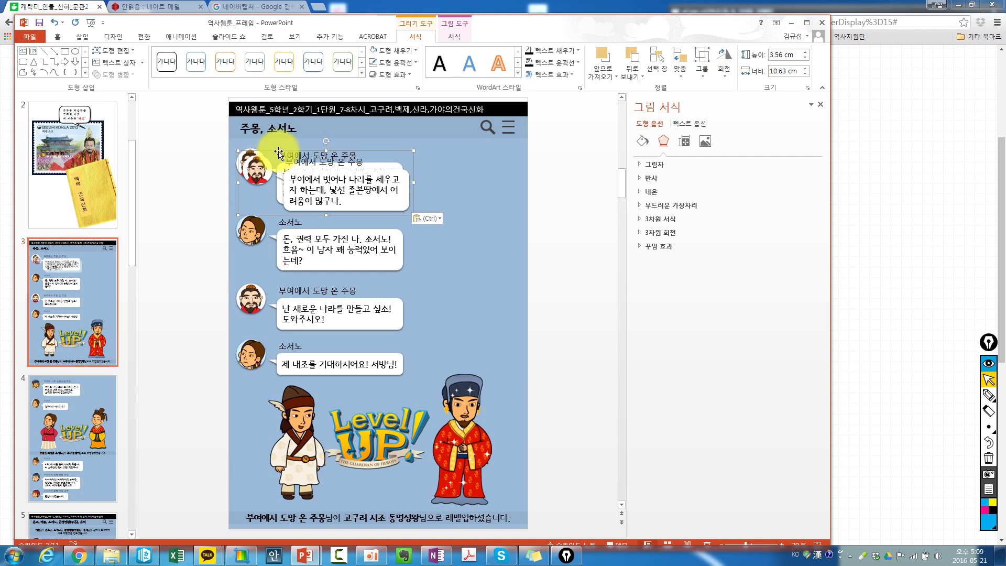
left_click_drag(278, 152, 282, 226)
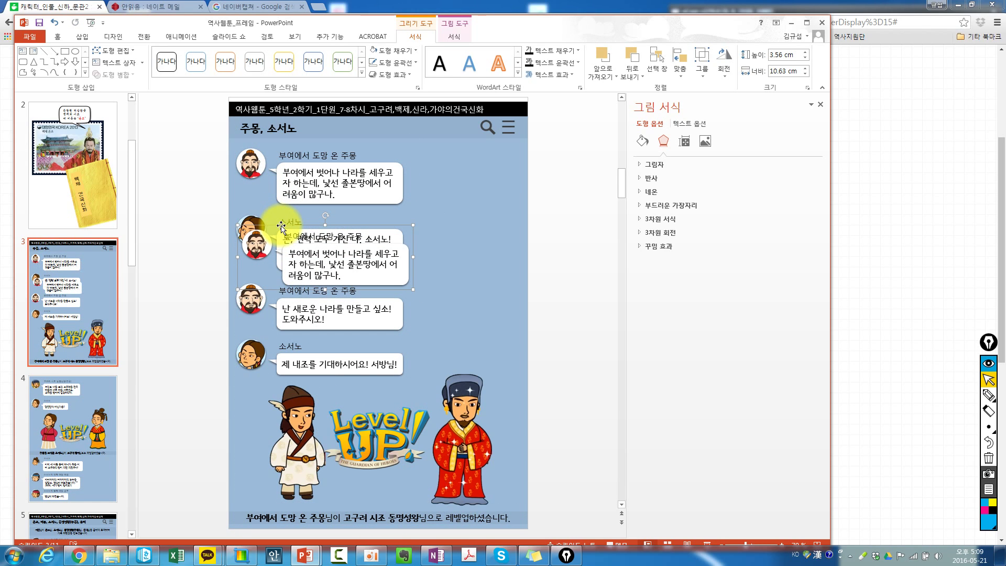
key("Delete")
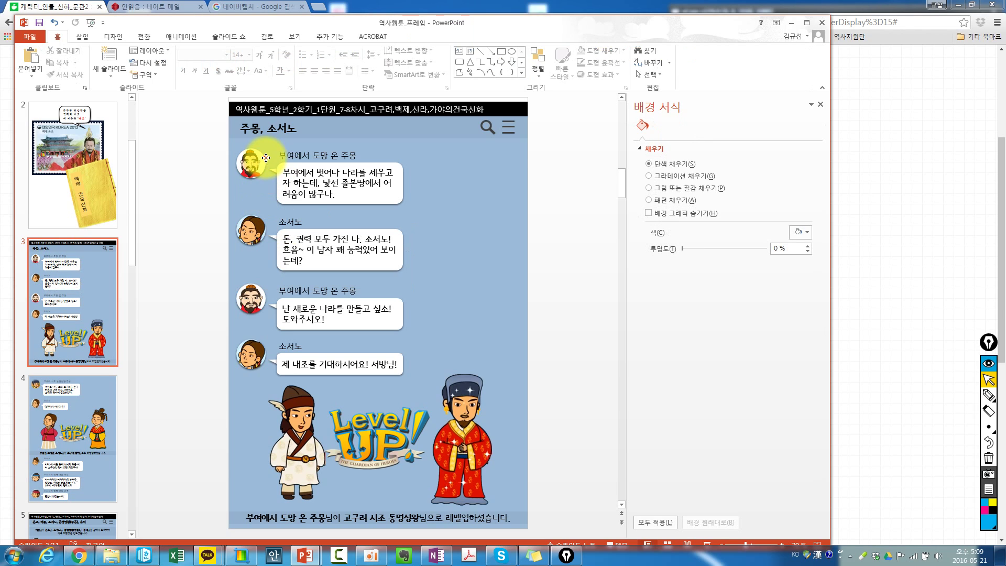
Duplicate the first chat message group by copying it downward on the slide twice, deleting each copy.
left_click(266, 158)
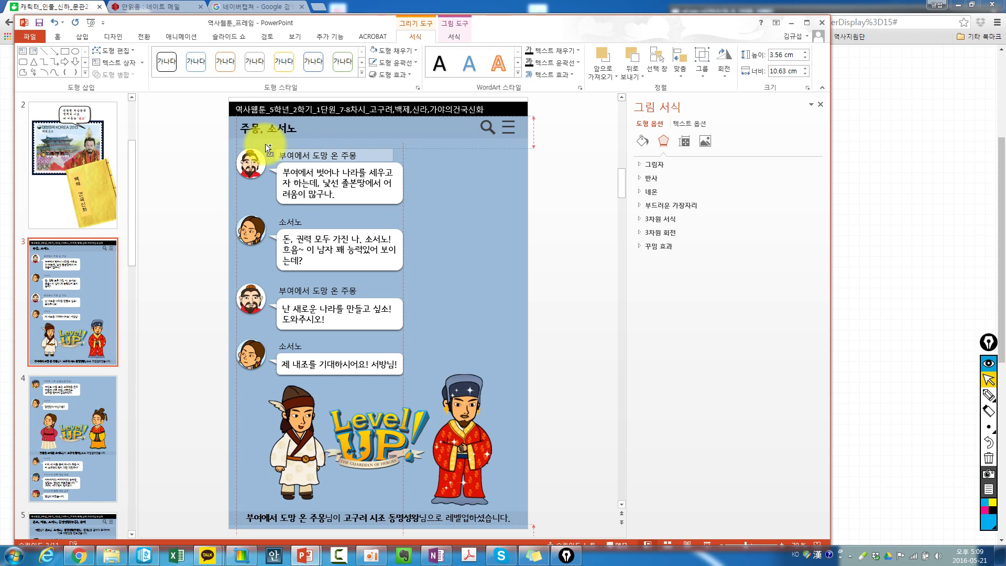
left_click_drag(265, 144, 266, 259)
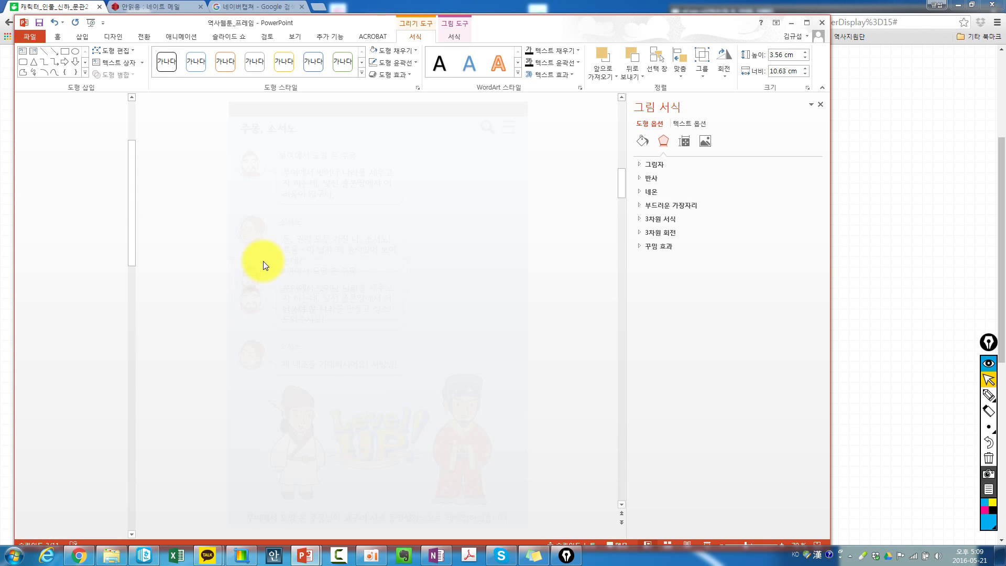
key("Delete")
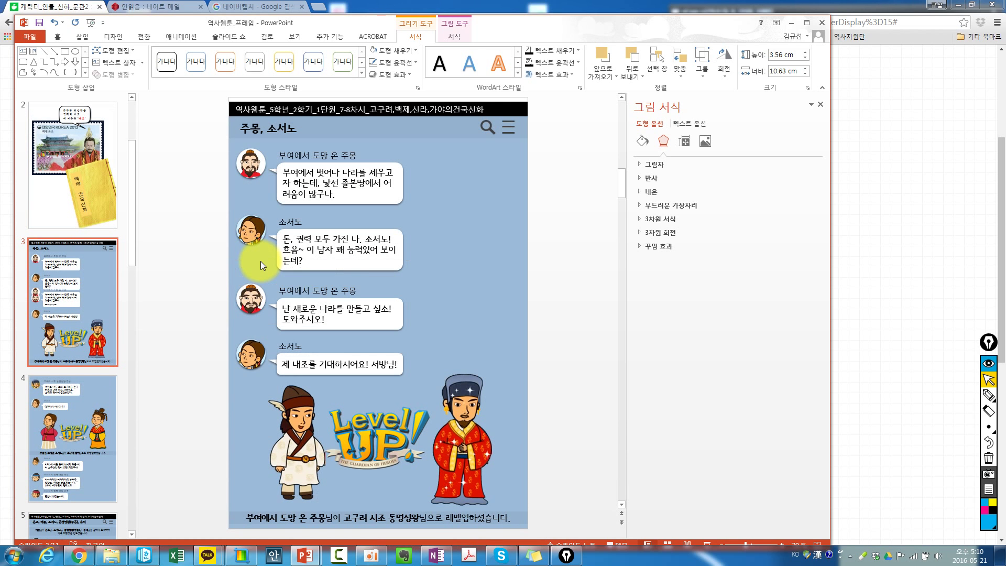
left_click(283, 150)
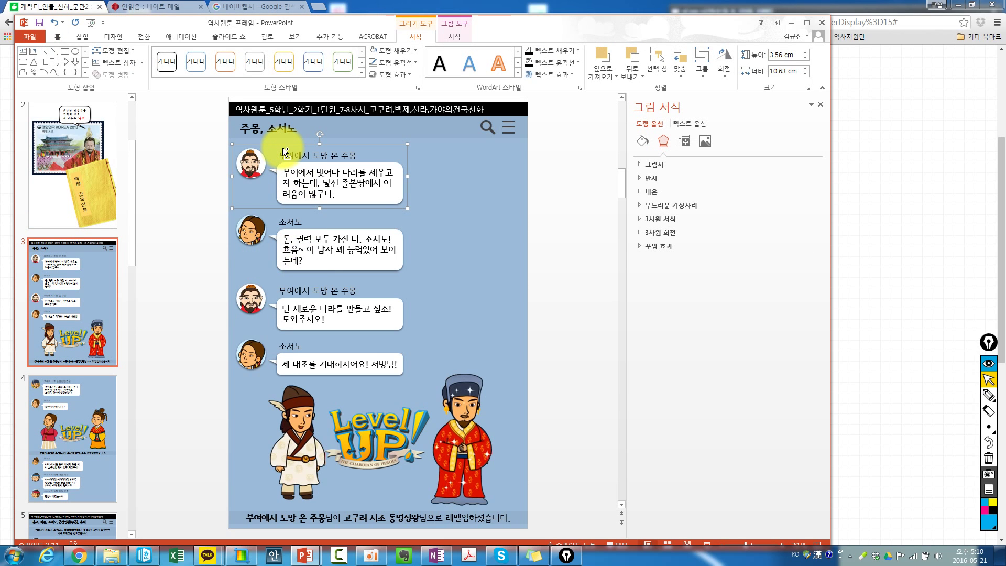
left_click_drag(282, 146, 276, 199)
key("Delete")
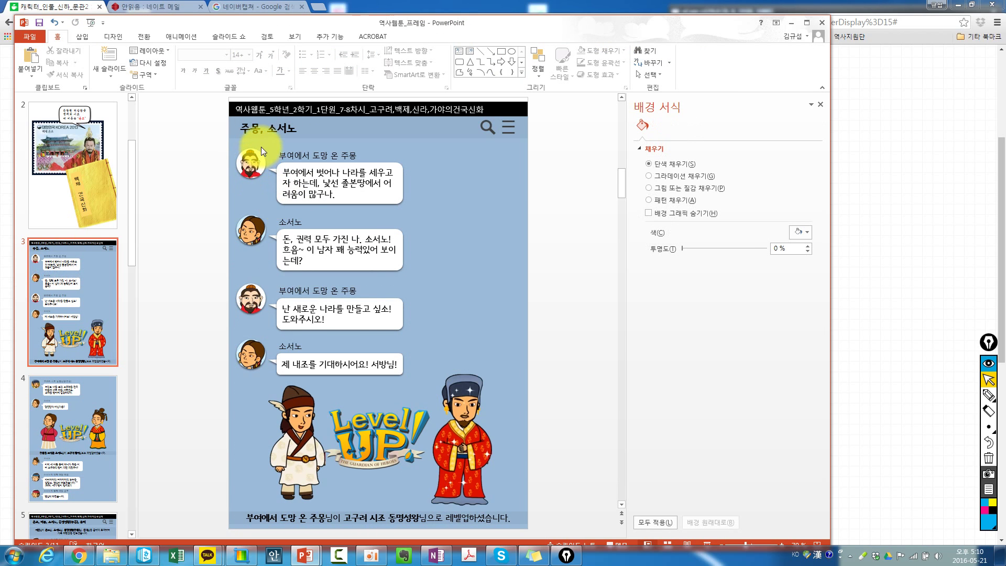
Duplicate the first chat message group freely past the slide's edge and again straight down in line with the original, undoing each copy.
mouse_move(260, 149)
left_mouse_down()
mouse_move(263, 234)
mouse_move(206, 215)
left_mouse_up()
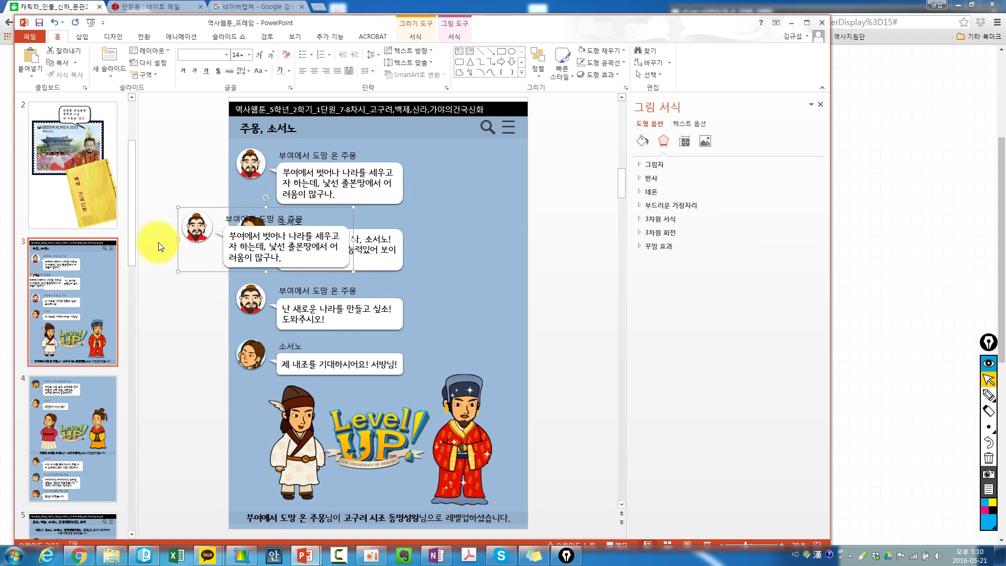
key("ctrl+z")
left_click_drag(260, 144, 264, 240)
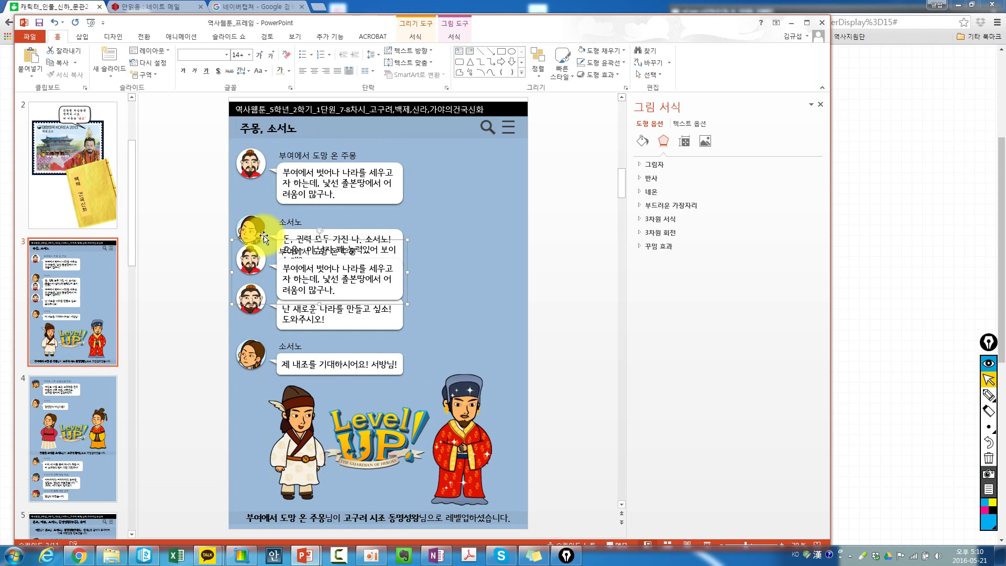
key("ctrl+z")
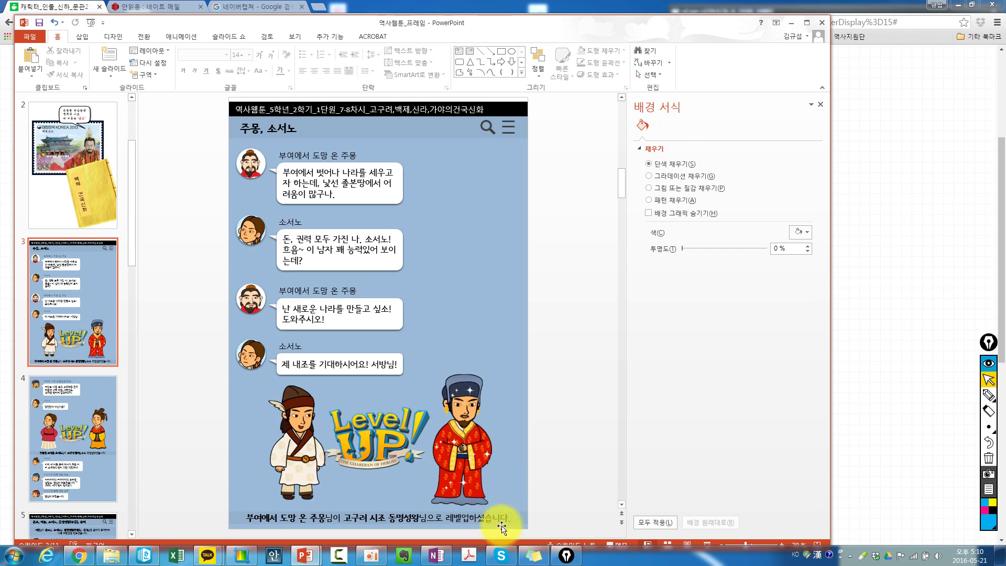
Bring up the sticky note, select 소서노's first chat message, and switch to Chrome to search Google Images for 소서노.
left_click(537, 554)
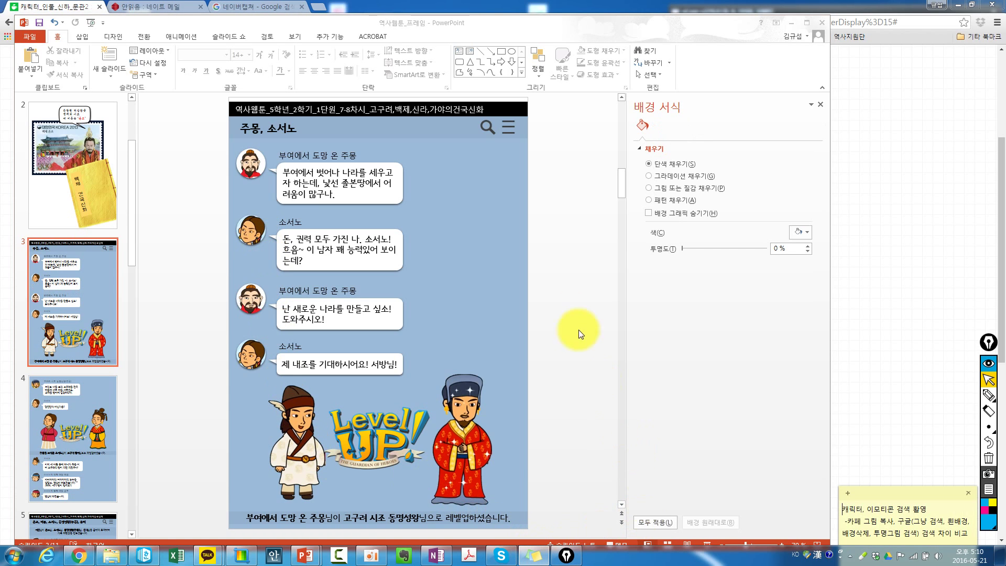
left_click(243, 232)
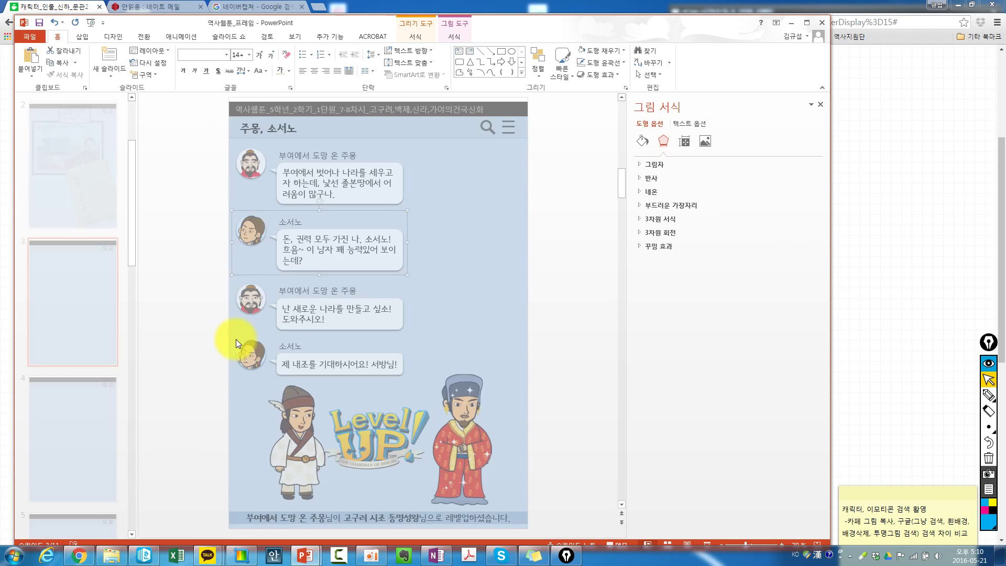
left_click(118, 555)
left_click(118, 555)
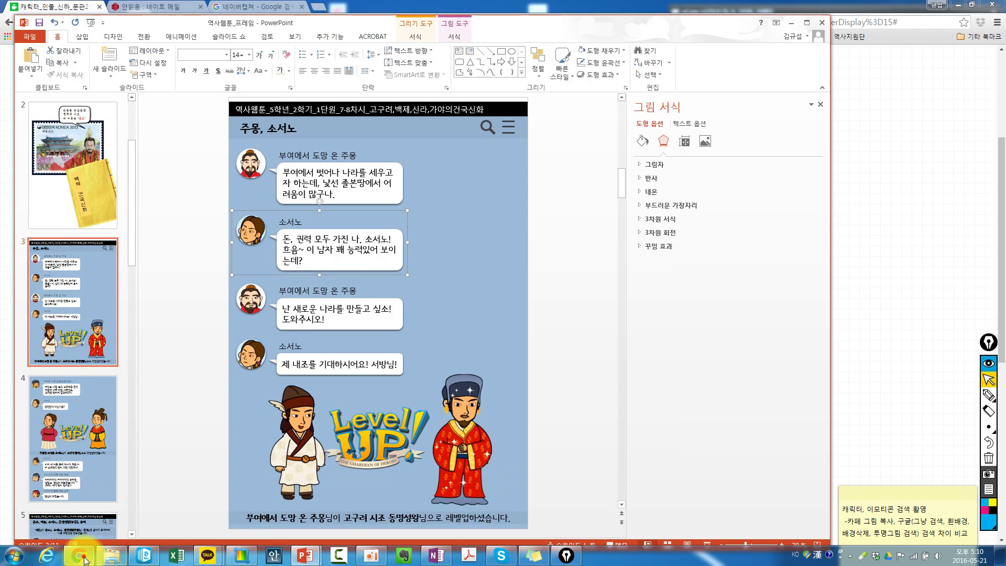
left_click(79, 555)
left_click(280, 7)
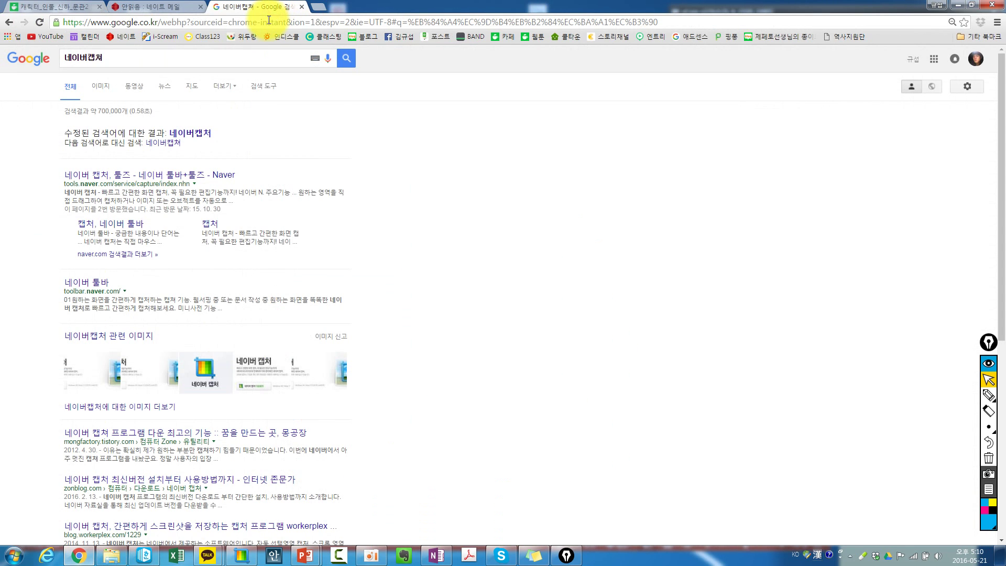
left_click(101, 86)
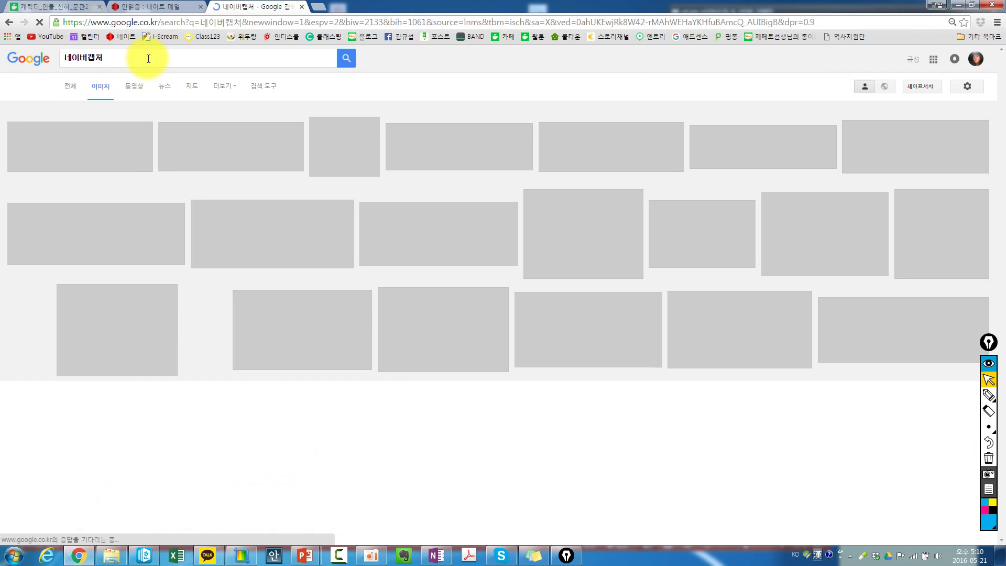
double_click(149, 57)
type("소세노")
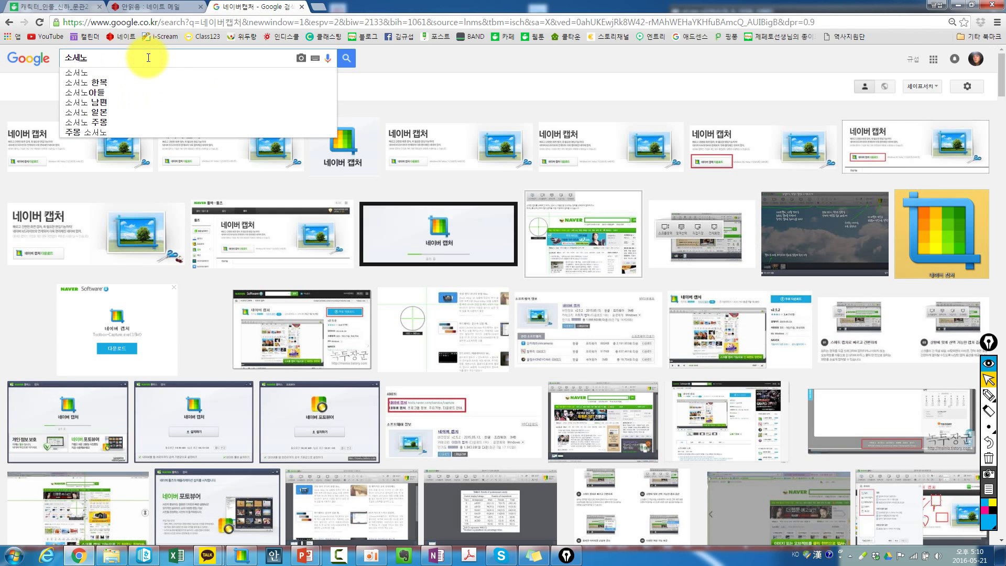
key("Return")
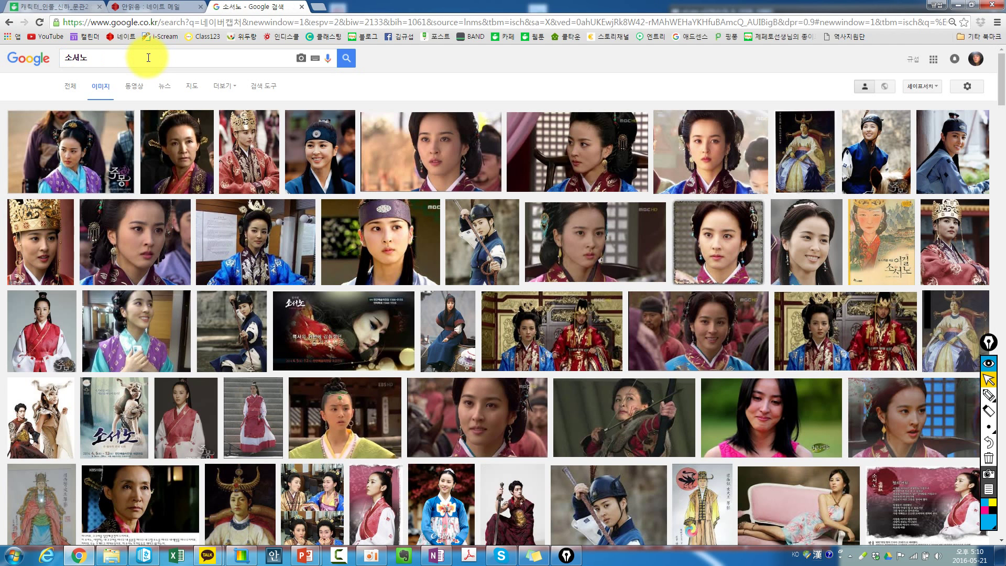
Look through the Google Images results for 소서노 for a suitable portrait, previewing the long-haired modern portrait.
scroll(267, 200, "down", 3)
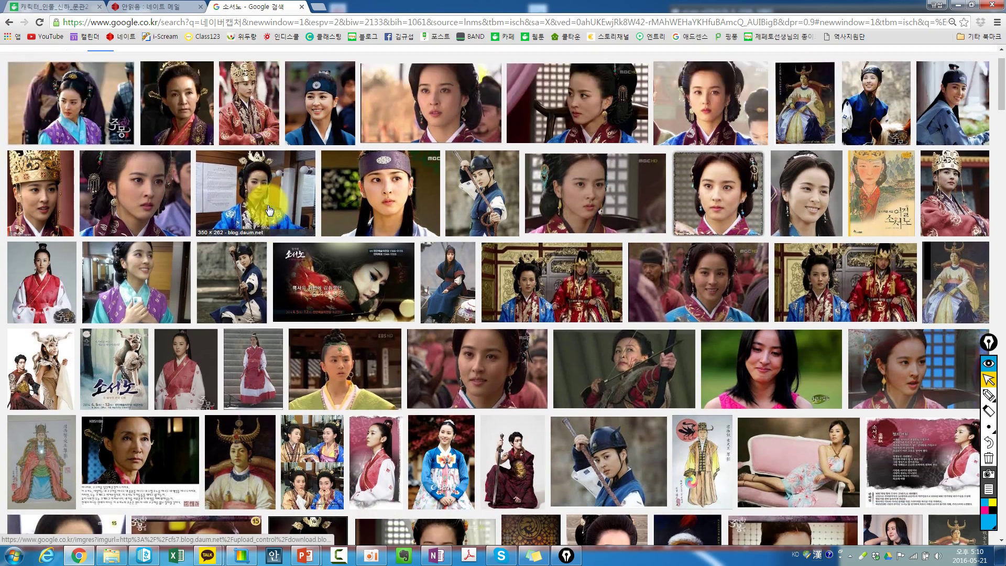
scroll(268, 210, "down", 2)
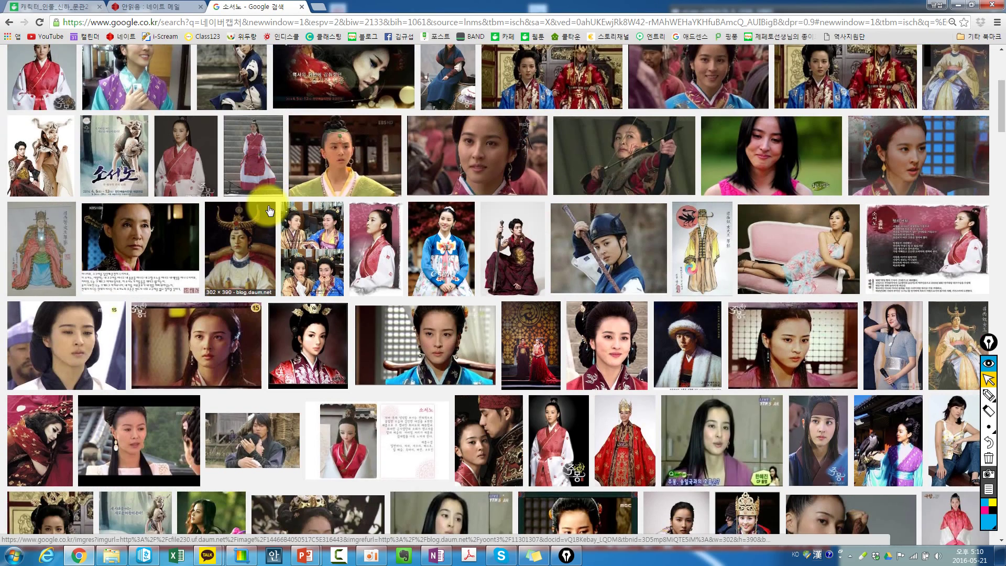
scroll(270, 211, "down", 1)
scroll(270, 210, "down", 4)
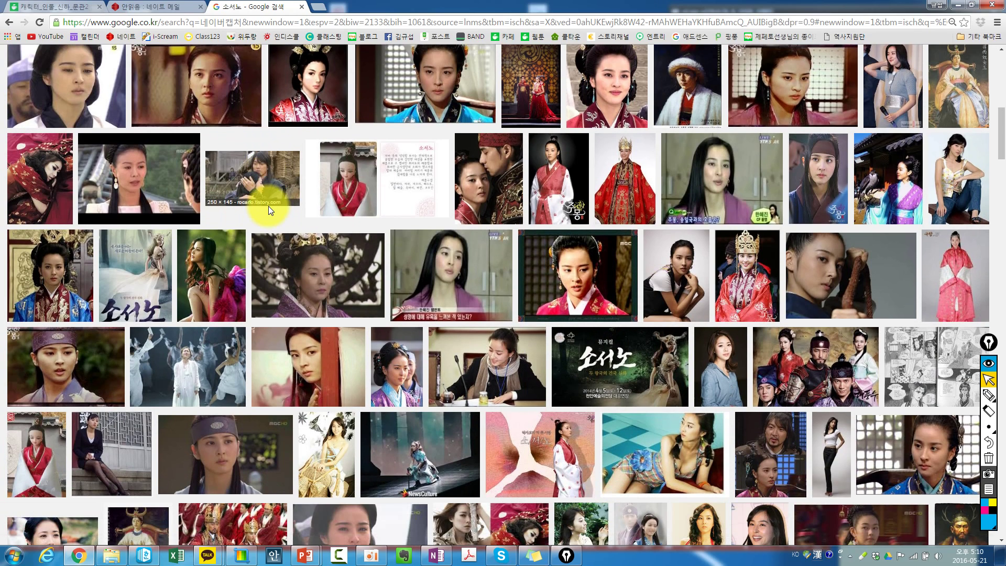
scroll(268, 209, "down", 1)
scroll(293, 269, "down", 2)
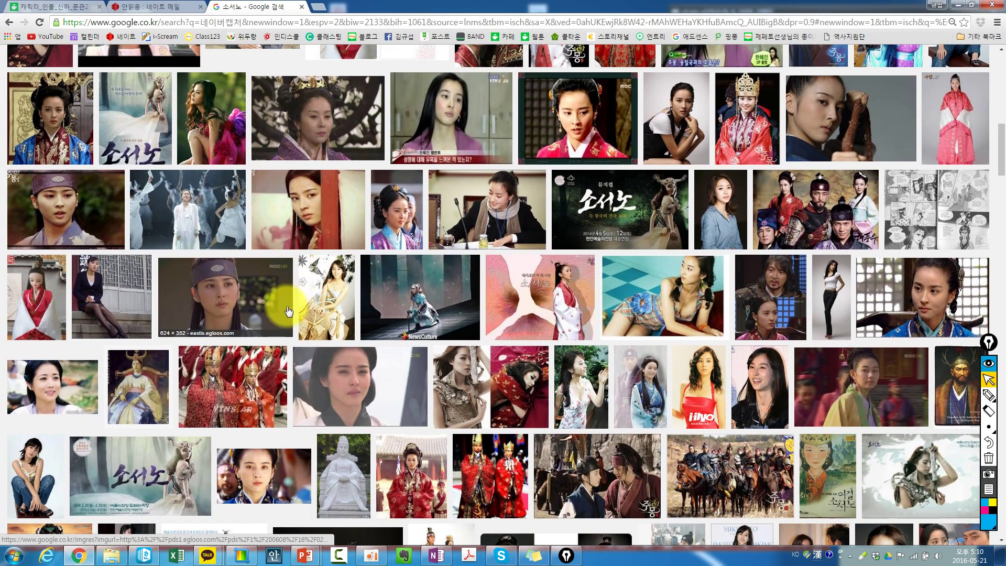
scroll(299, 311, "down", 2)
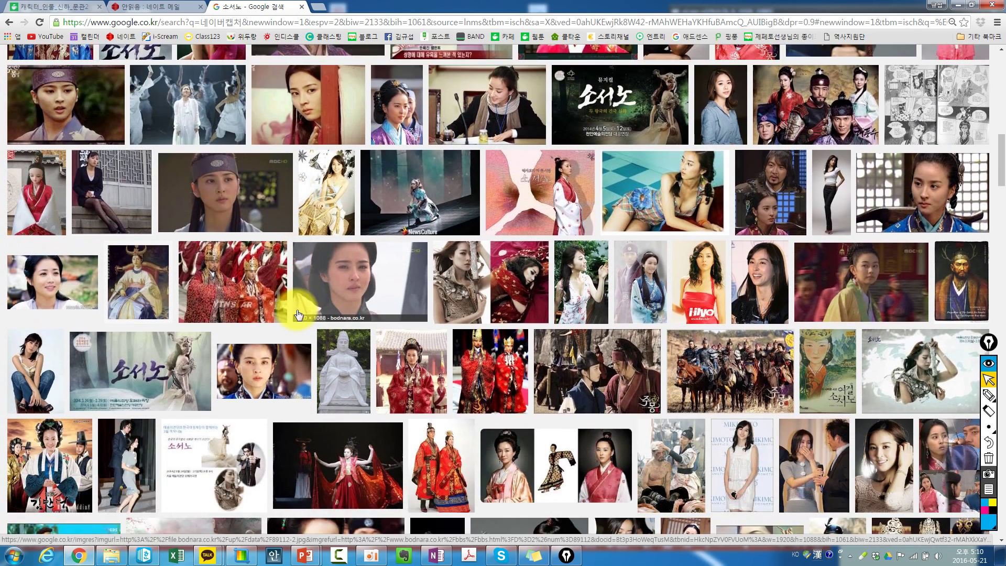
scroll(302, 325, "down", 2)
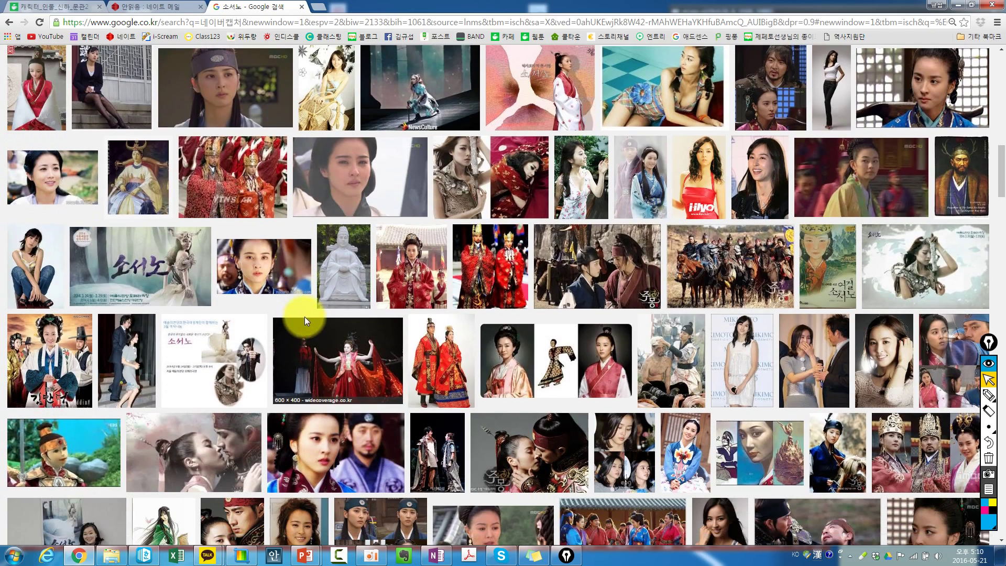
scroll(288, 306, "down", 5)
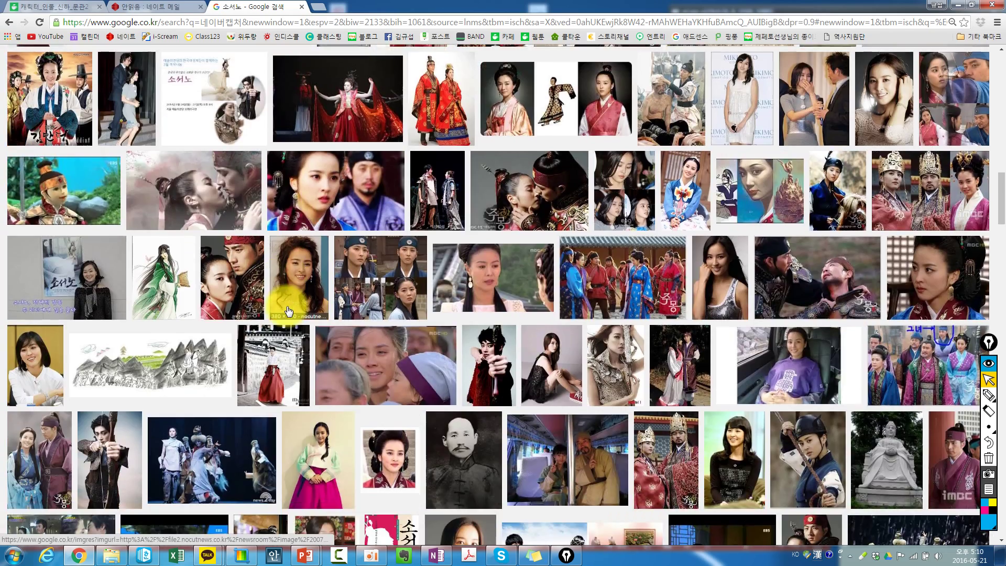
scroll(288, 309, "down", 3)
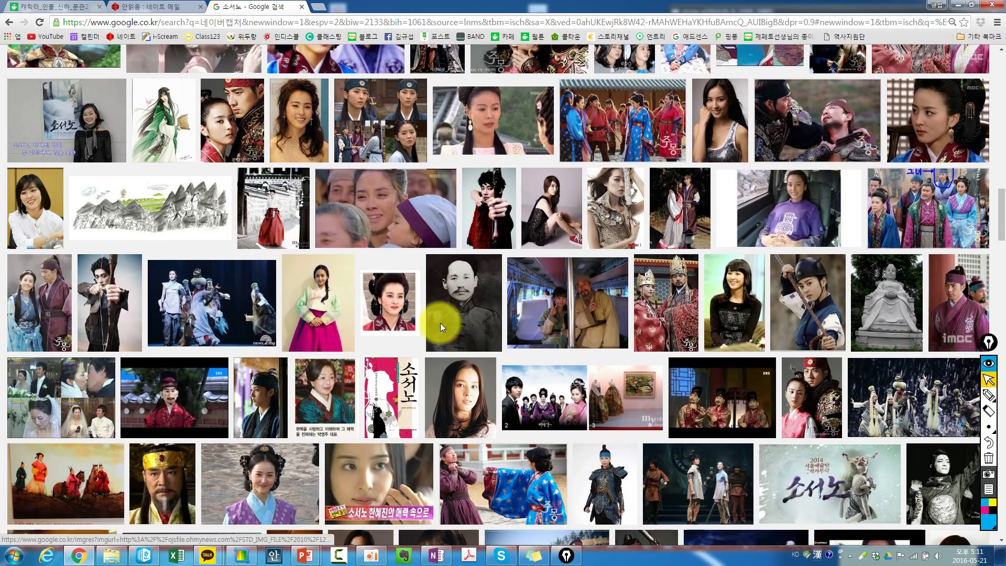
left_click(452, 391)
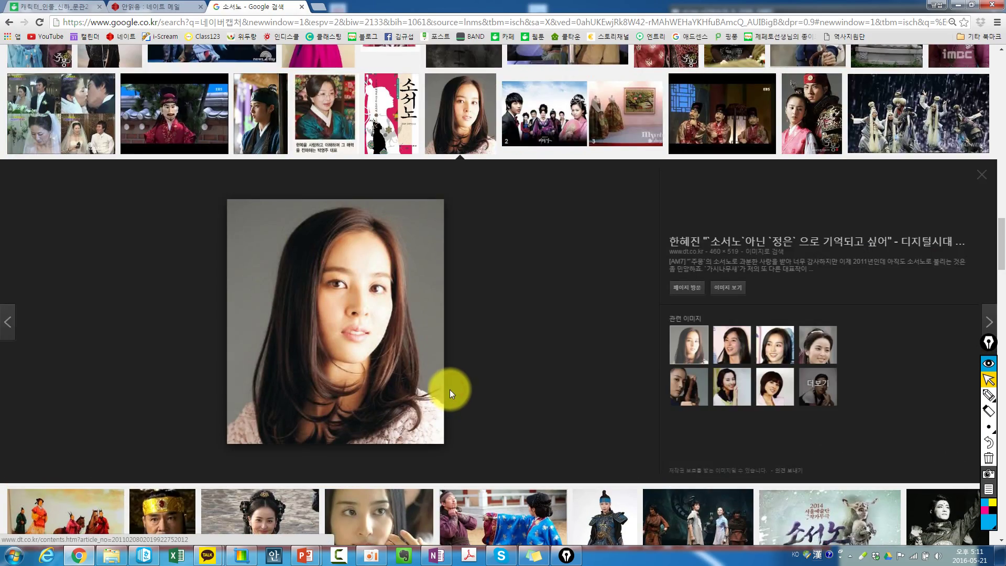
scroll(442, 263, "down", 10)
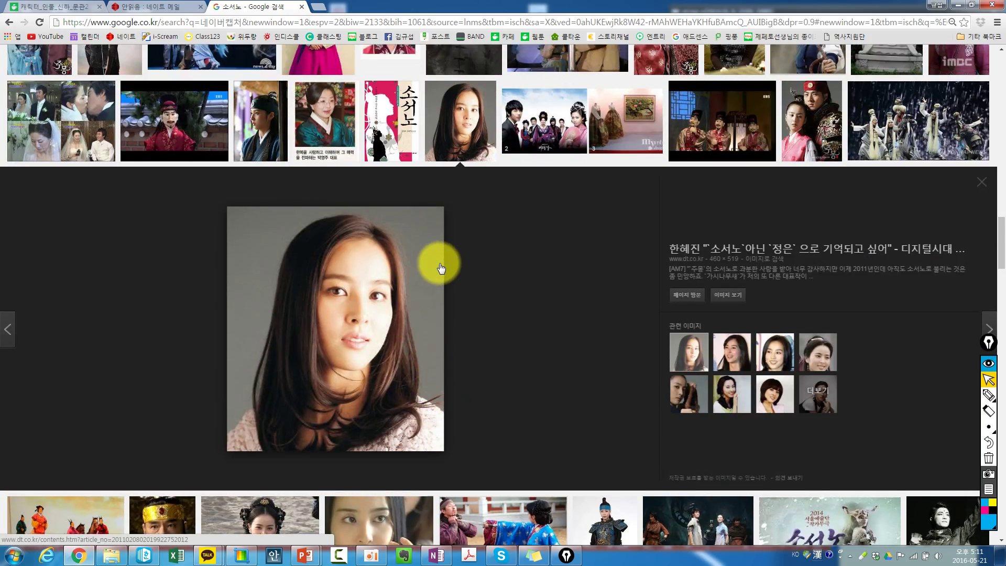
scroll(440, 269, "up", 15)
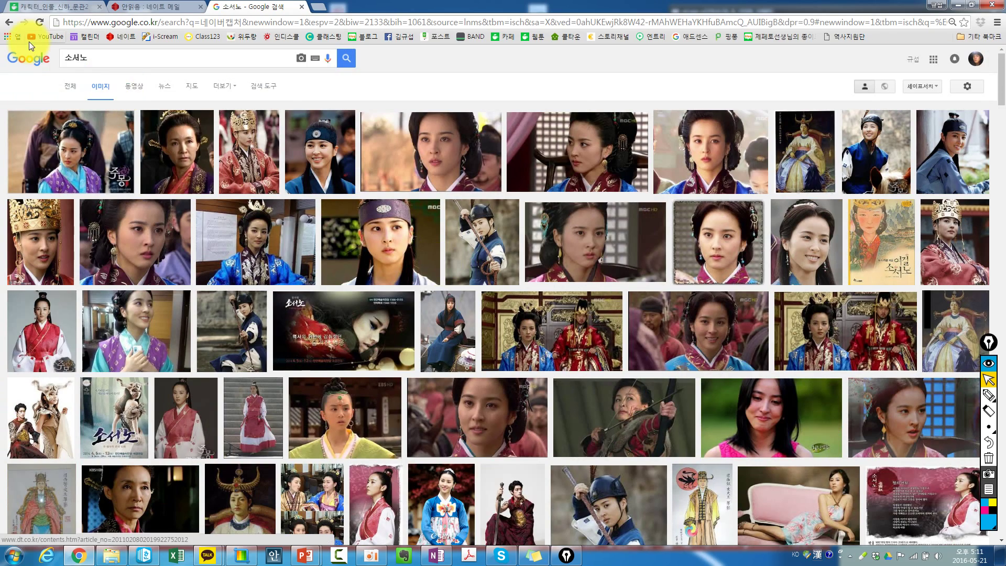
left_click(130, 60)
double_click(130, 59)
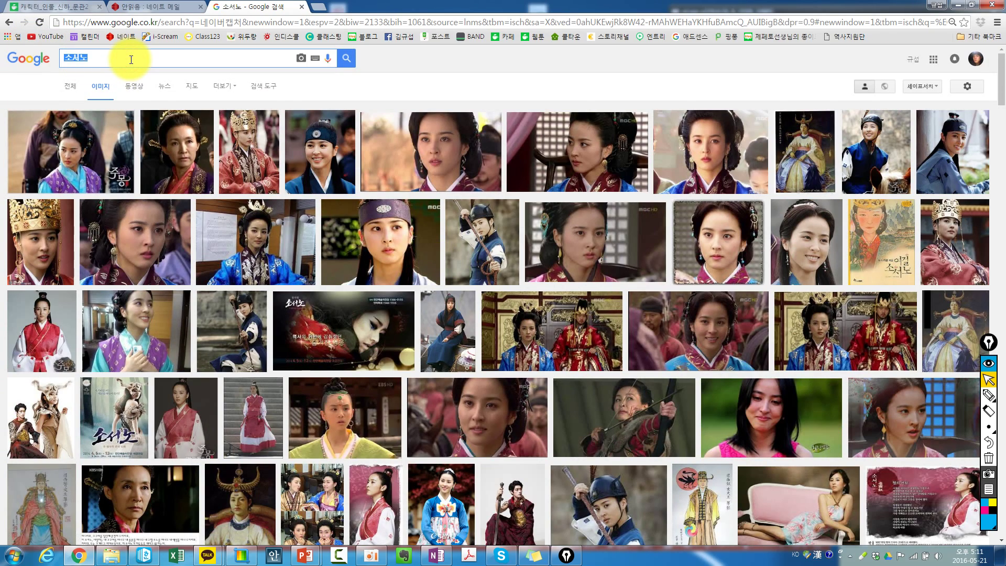
Open the small white-framed portrait of 소서노 in red traditional dress from the image results and copy the image.
scroll(424, 199, "down", 15)
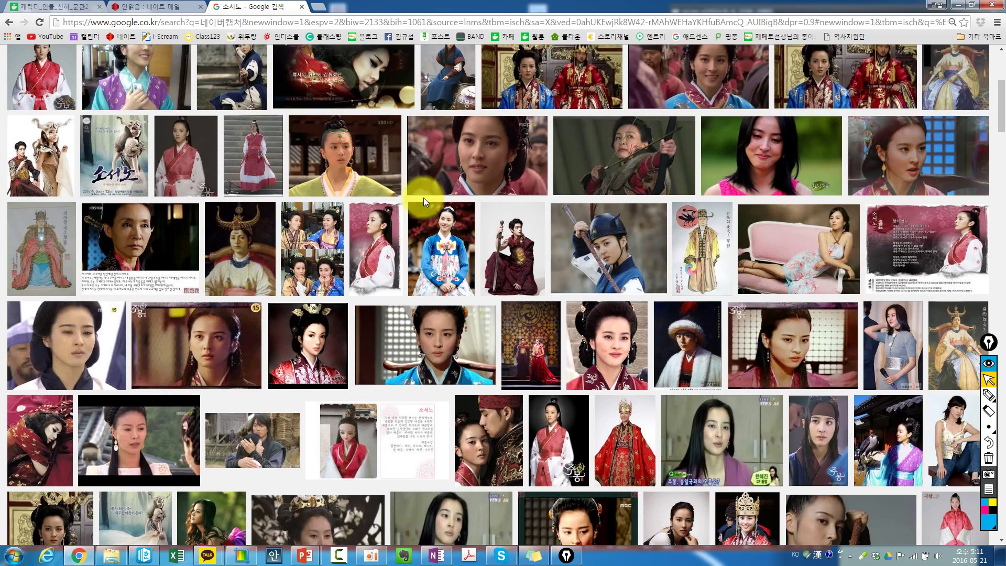
scroll(426, 204, "down", 9)
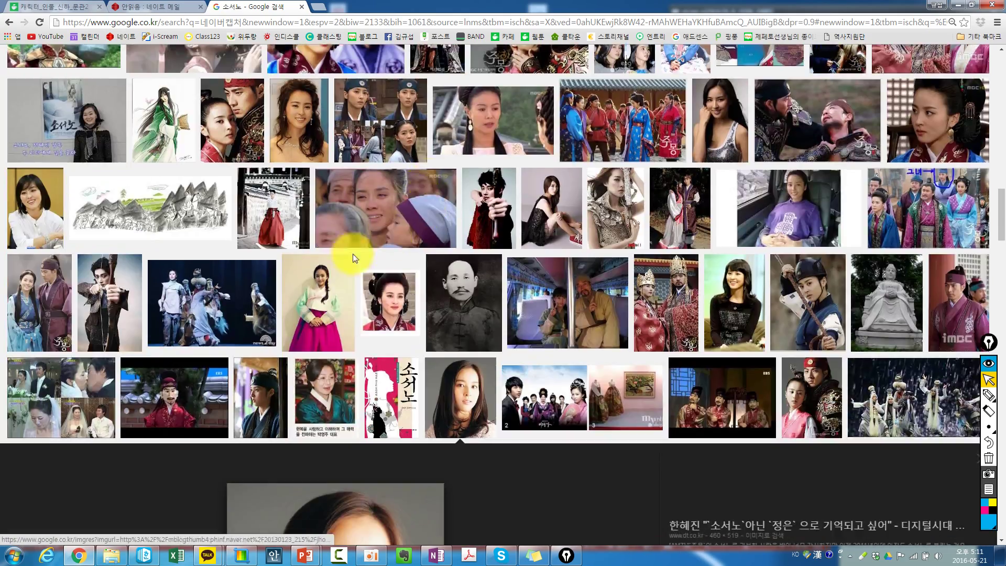
left_click(388, 299)
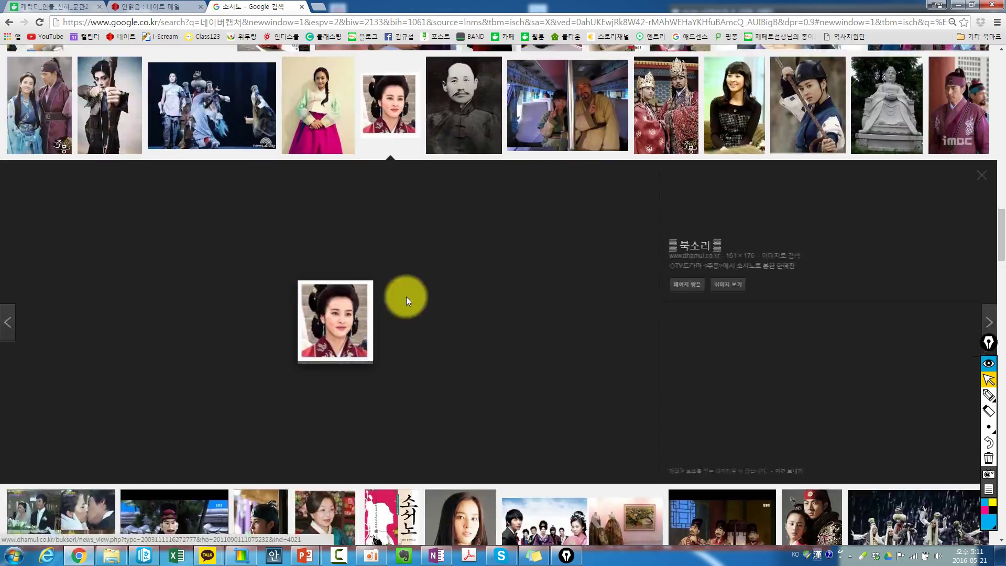
right_click(338, 309)
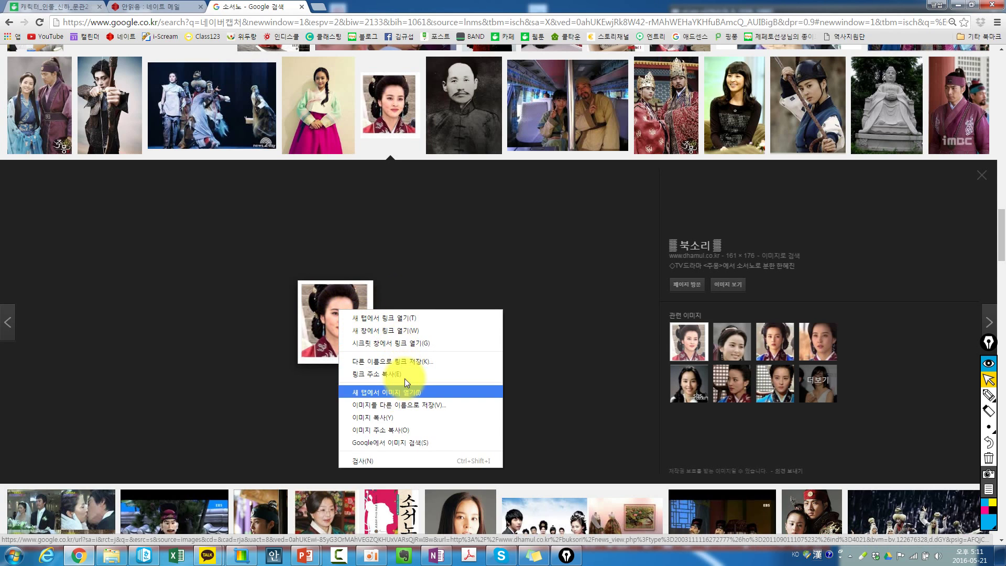
left_click(407, 416)
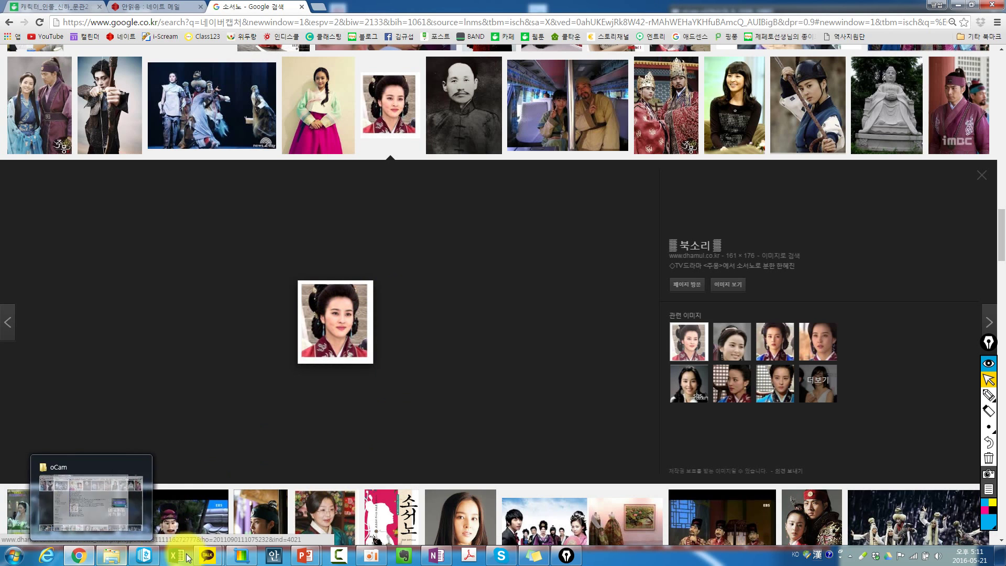
Switch to PowerPoint, select the round portrait in 소서노's first message, and close the picture formatting settings.
mouse_move(305, 556)
left_click(361, 520)
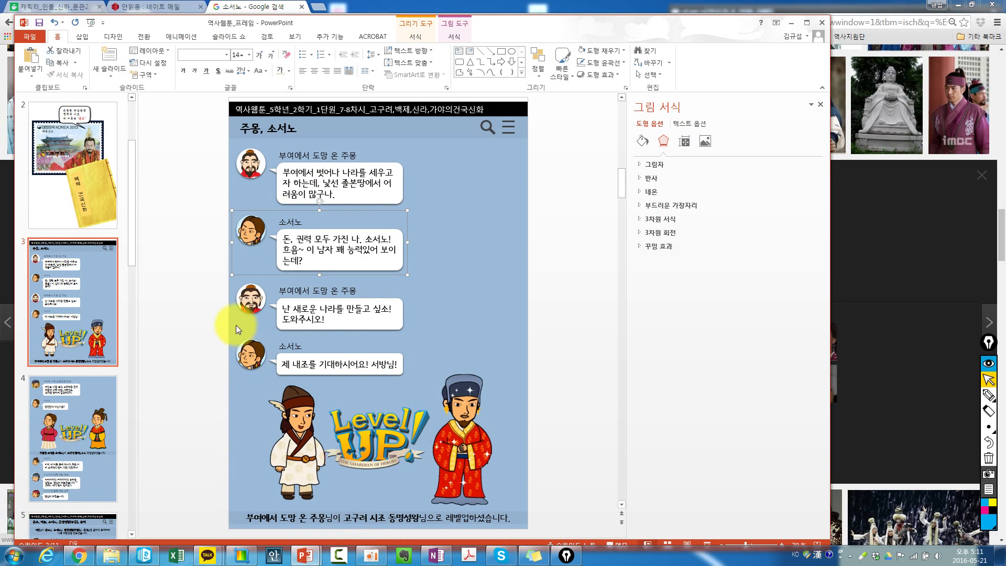
double_click(251, 229)
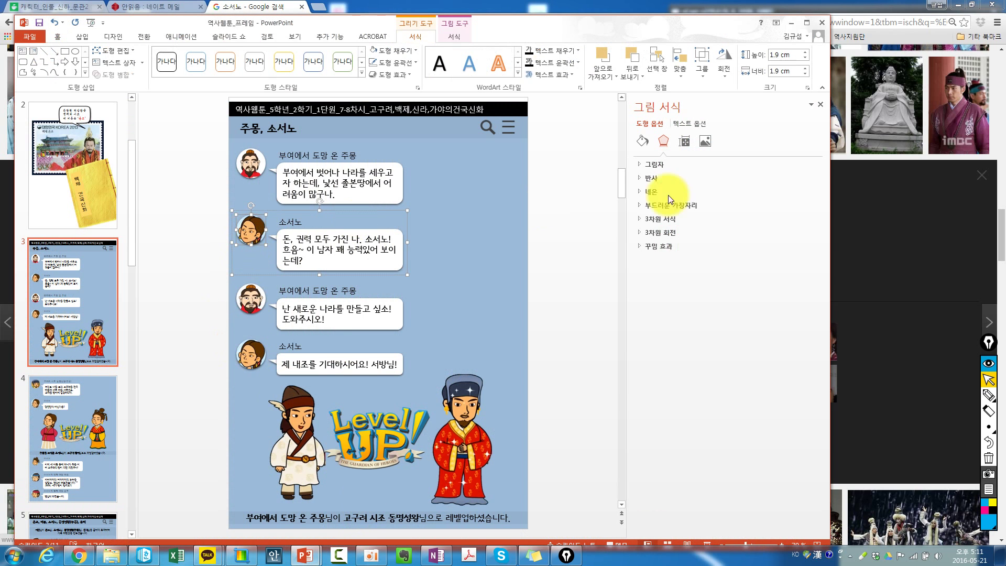
left_click(644, 142)
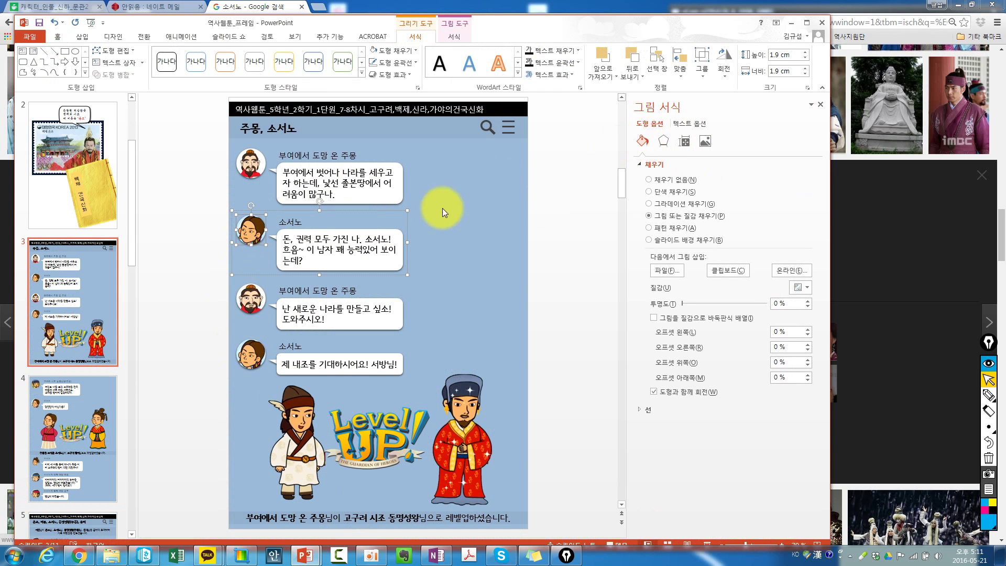
left_click(821, 105)
Fill the round portrait of 소서노's first message with the picture from the clipboard.
right_click(373, 229)
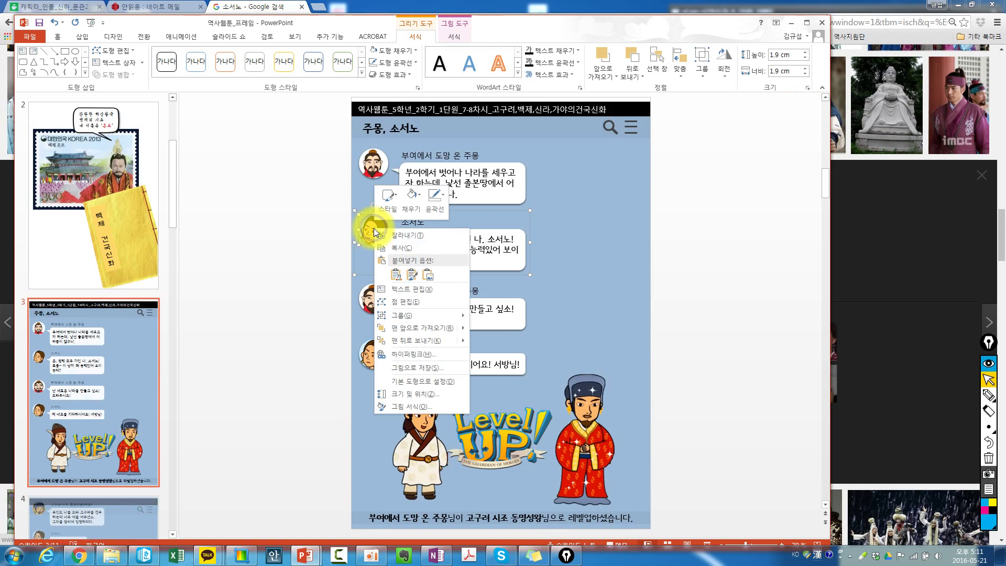
left_click(420, 407)
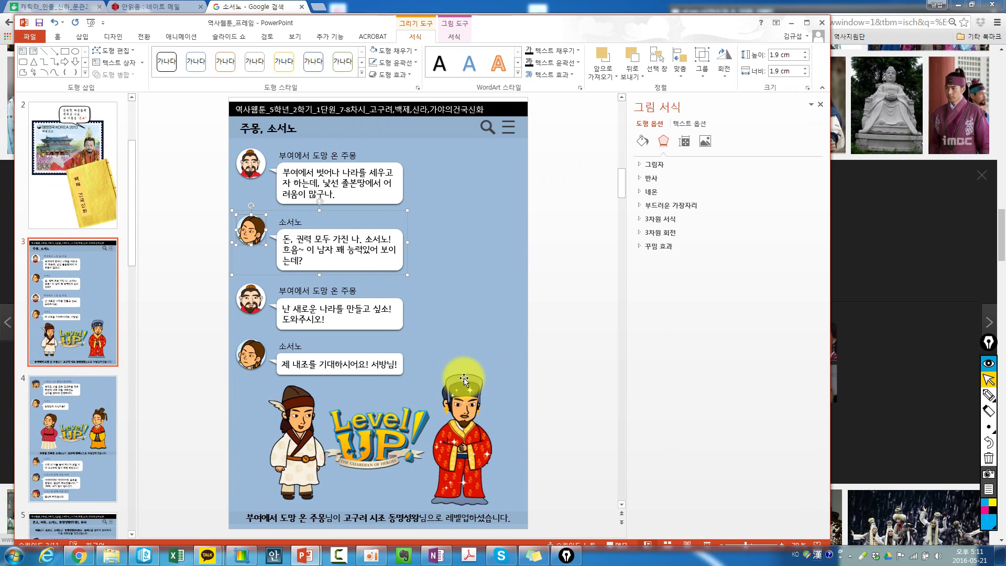
left_click(645, 140)
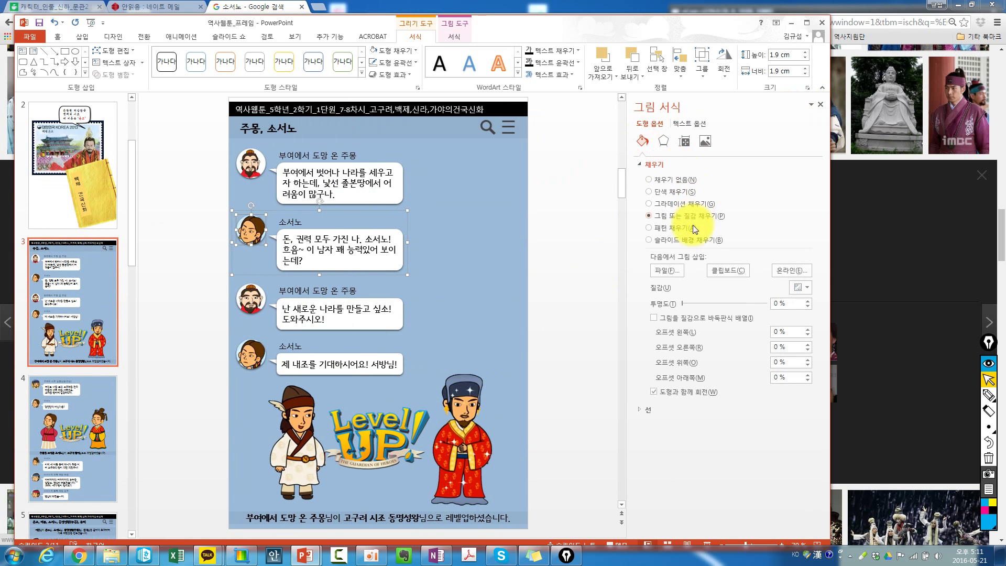
left_click(715, 272)
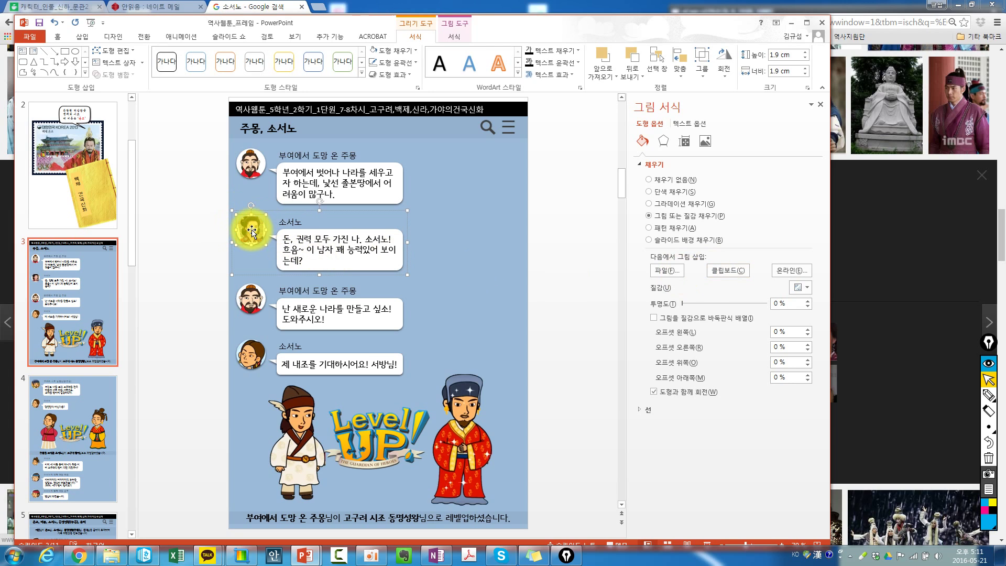
left_click(192, 252)
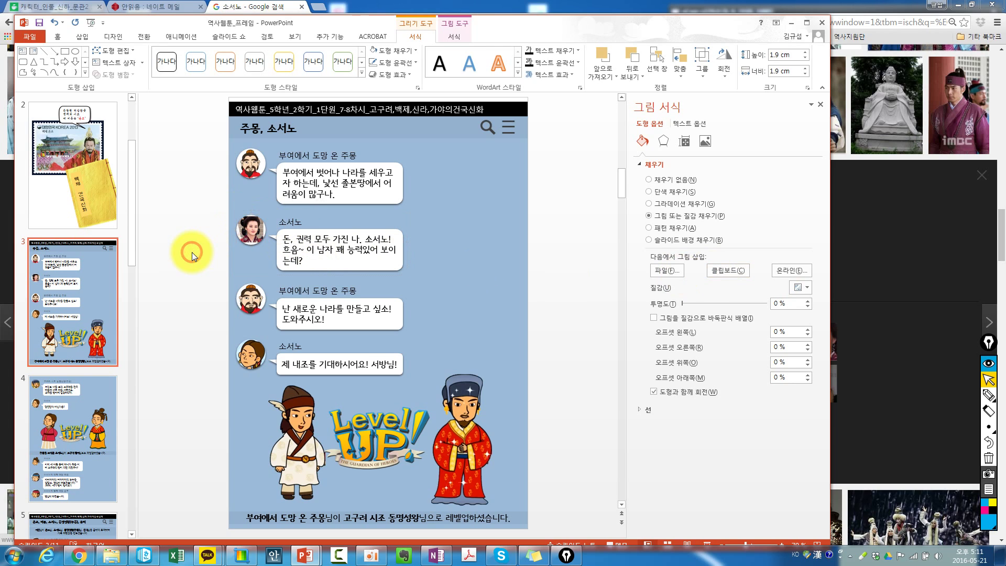
Paste the copied picture directly onto the slide, move it over 소서노's first portrait and aside, and delete it.
key("ctrl+v")
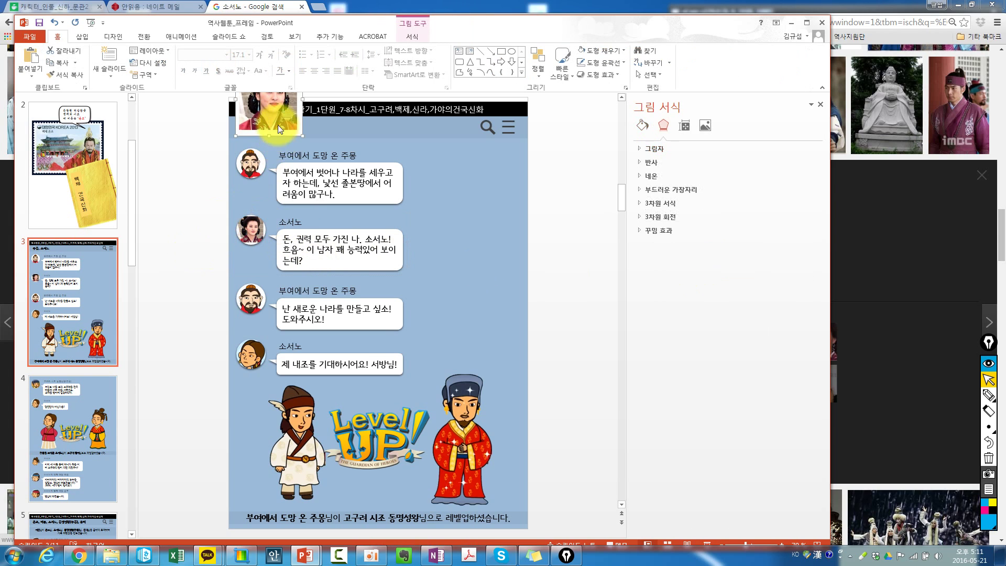
scroll(250, 169, "up", 1)
left_click_drag(250, 170, 264, 296)
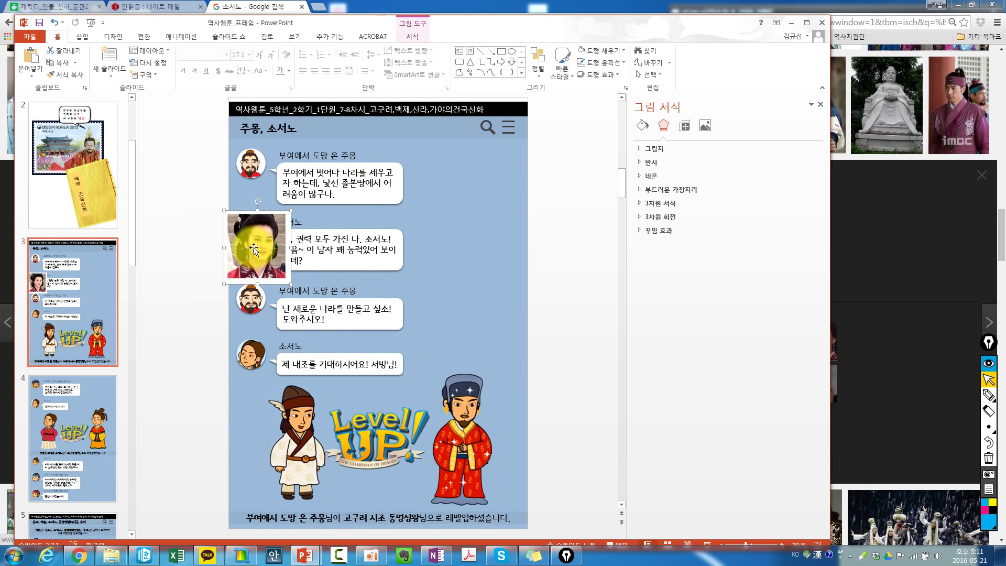
mouse_move(237, 248)
left_mouse_down()
mouse_move(228, 268)
mouse_move(209, 218)
mouse_move(252, 283)
mouse_move(241, 255)
left_mouse_up()
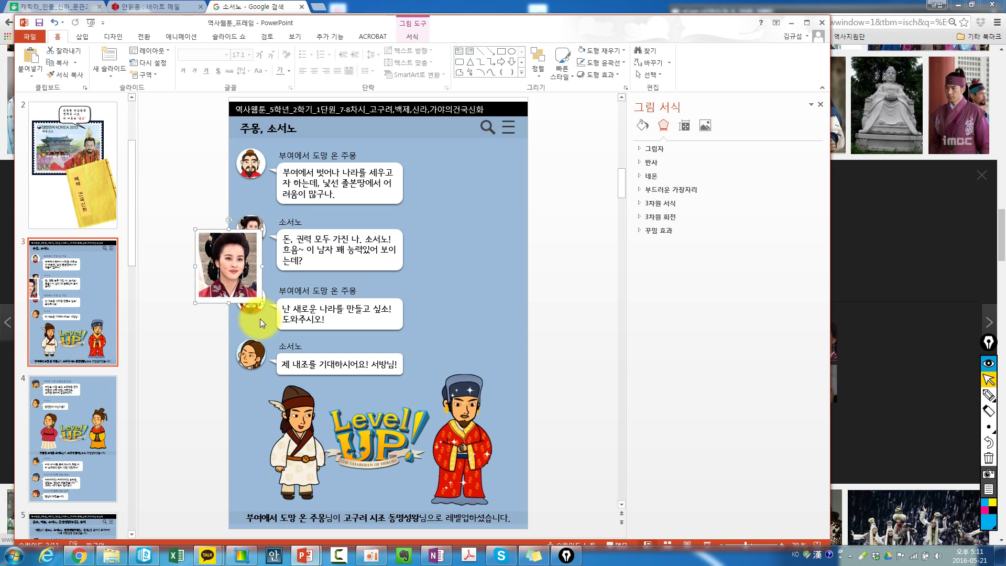
key("Delete")
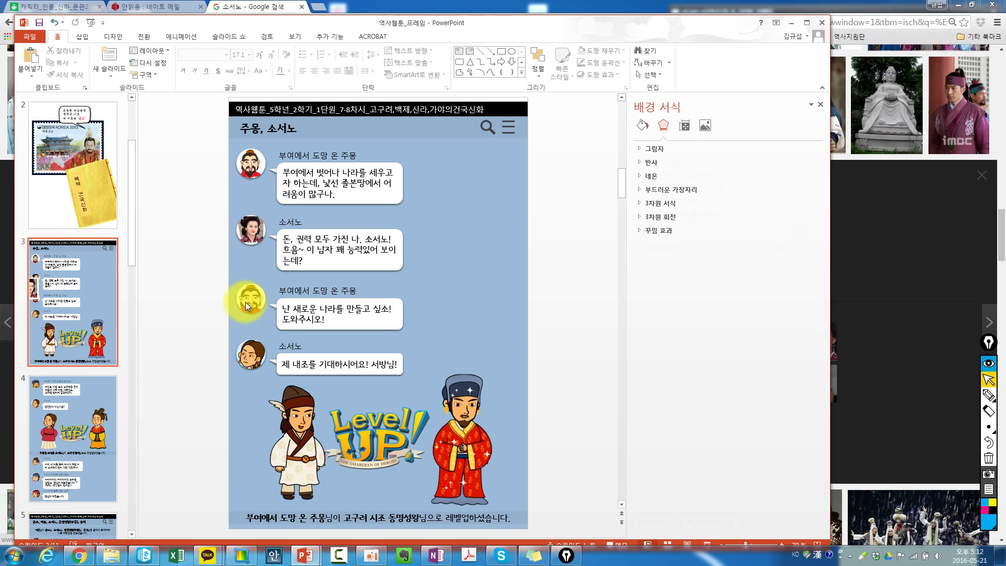
Switch to Chrome, filter the 소서노 image results by the transparent color option (투명), and look through them.
left_click(78, 555)
scroll(228, 241, "up", 15)
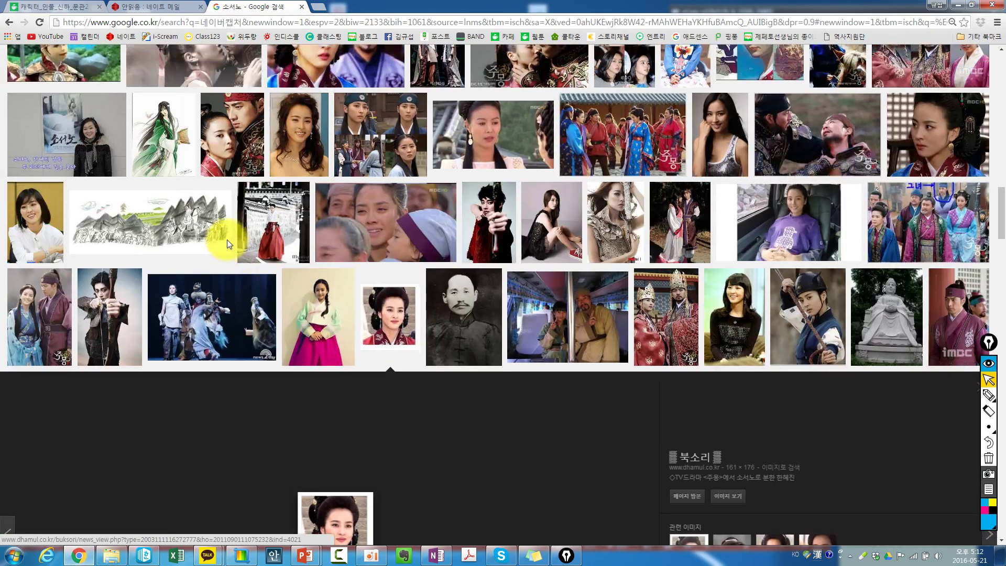
scroll(229, 244, "up", 10)
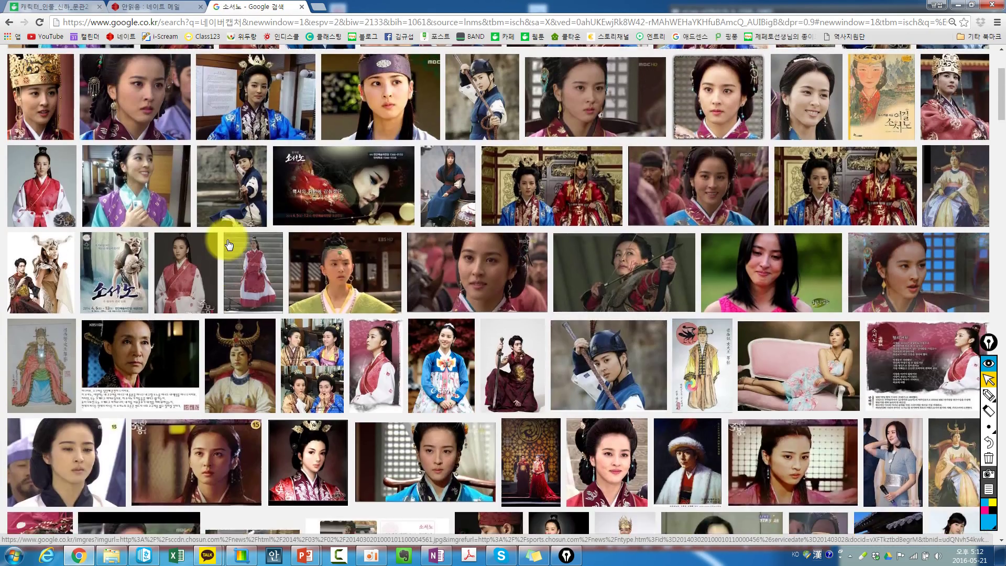
left_click(273, 87)
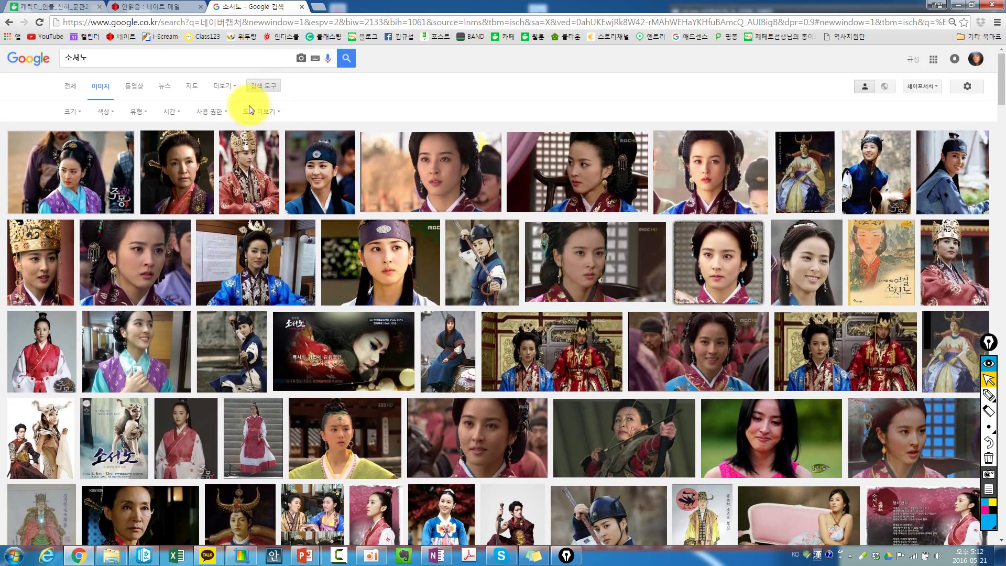
left_click(107, 113)
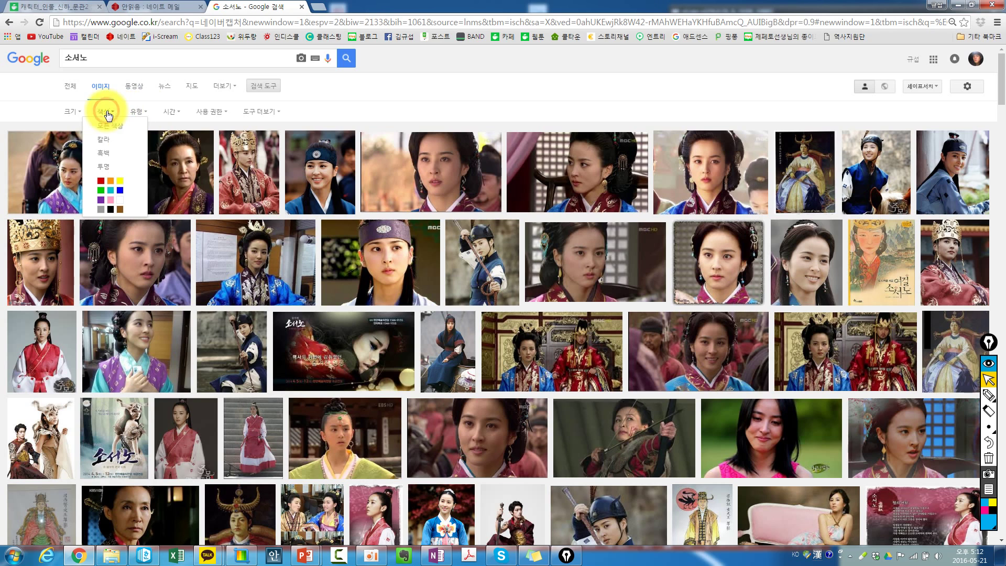
left_click(107, 165)
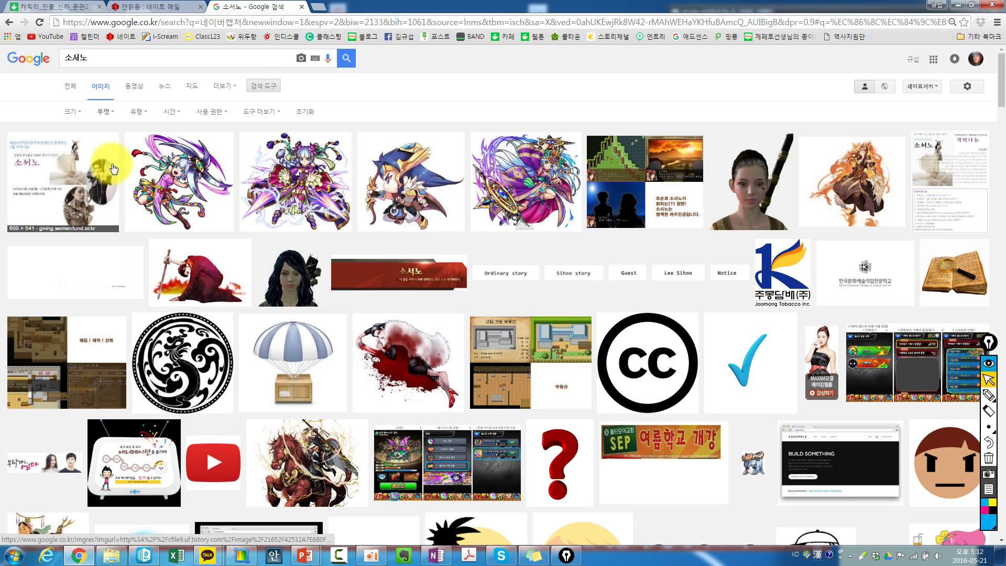
scroll(451, 226, "down", 3)
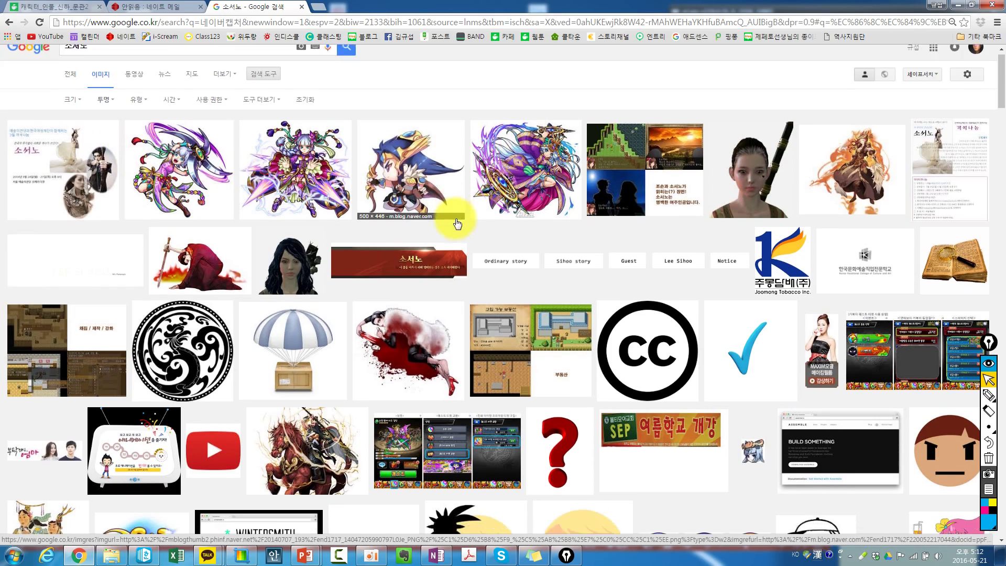
Open the ArcheAge portrait of the woman with tied-back hair from the transparent 소서노 results and copy the image.
scroll(465, 231, "down", 3)
scroll(476, 251, "up", 6)
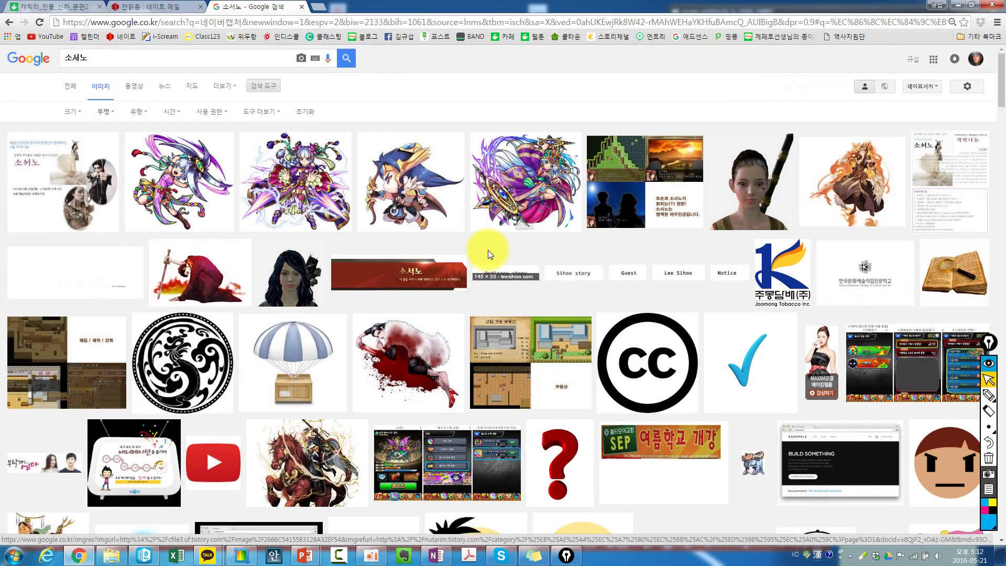
left_click(757, 182)
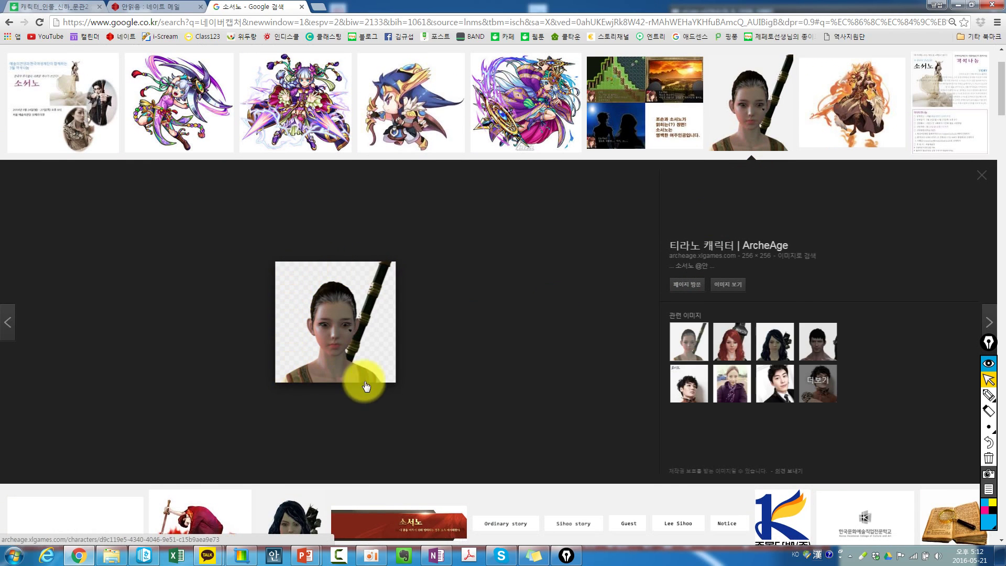
right_click(340, 326)
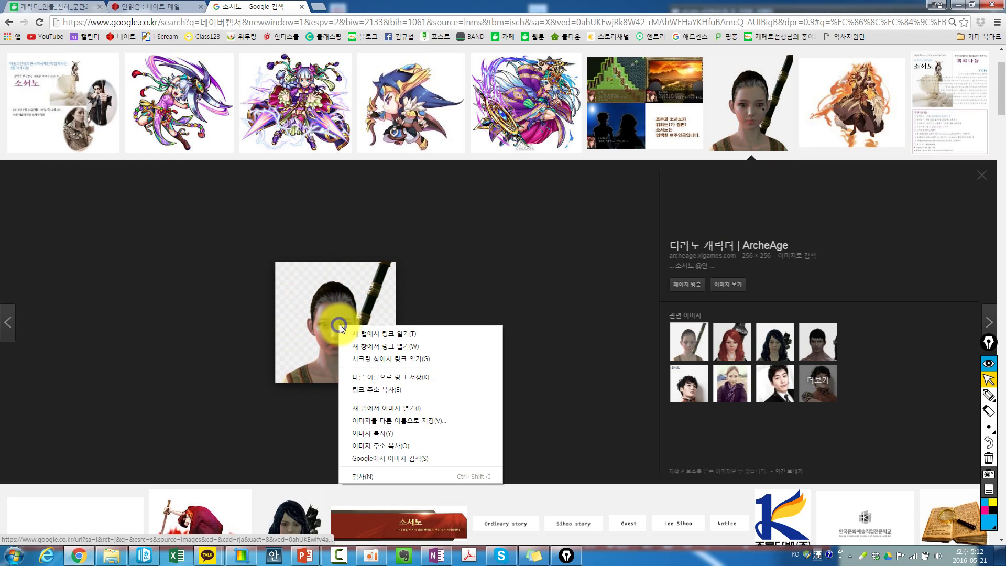
left_click(406, 436)
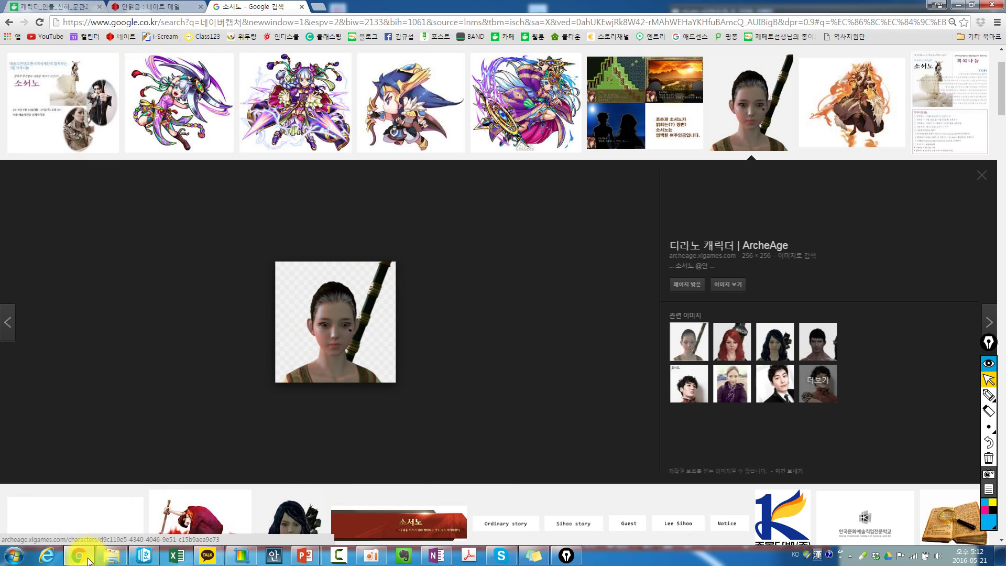
Switch to the 역사웹툰_프레임 presentation in PowerPoint, paste the copied portrait onto the slide, and move it beside 소서노's first message.
mouse_move(89, 560)
mouse_move(305, 557)
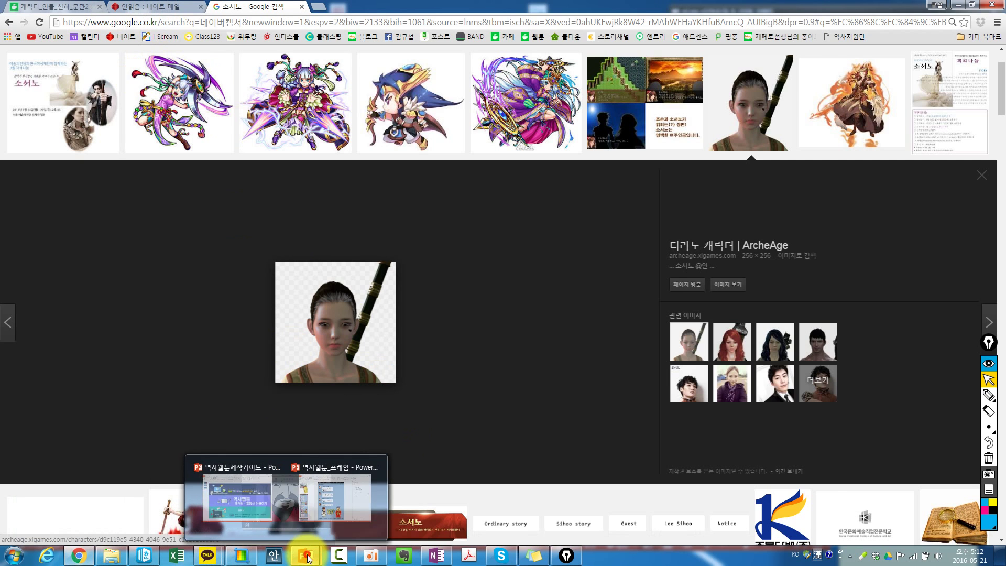
left_click(360, 508)
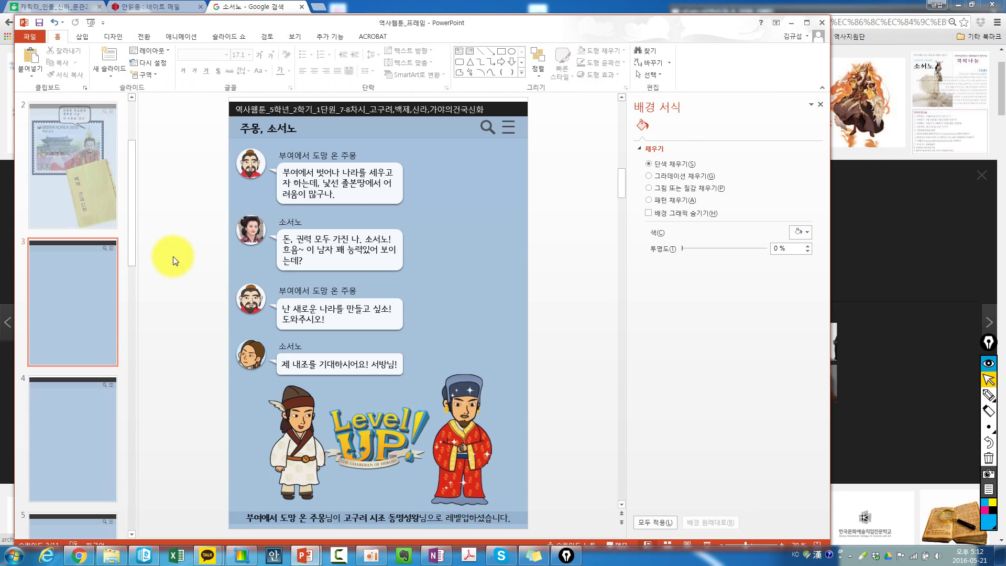
key("ctrl+v")
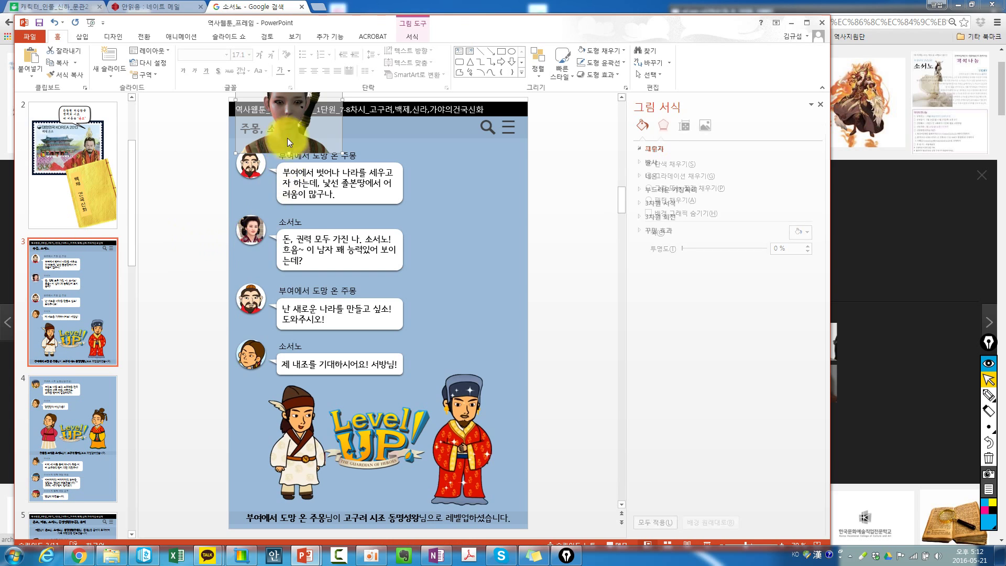
left_click_drag(287, 137, 199, 319)
scroll(195, 163, "down", 1)
left_click(187, 175)
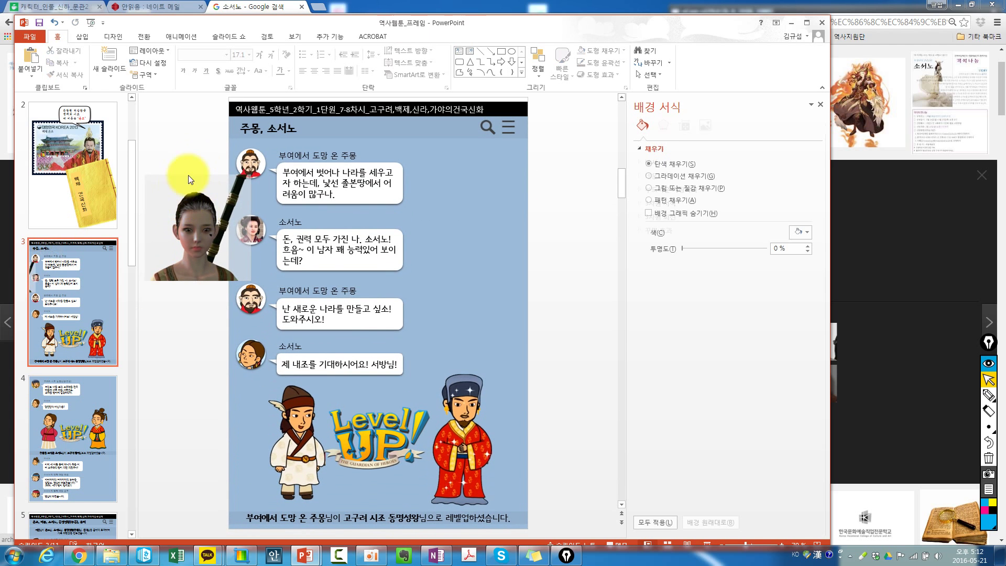
left_click(233, 246)
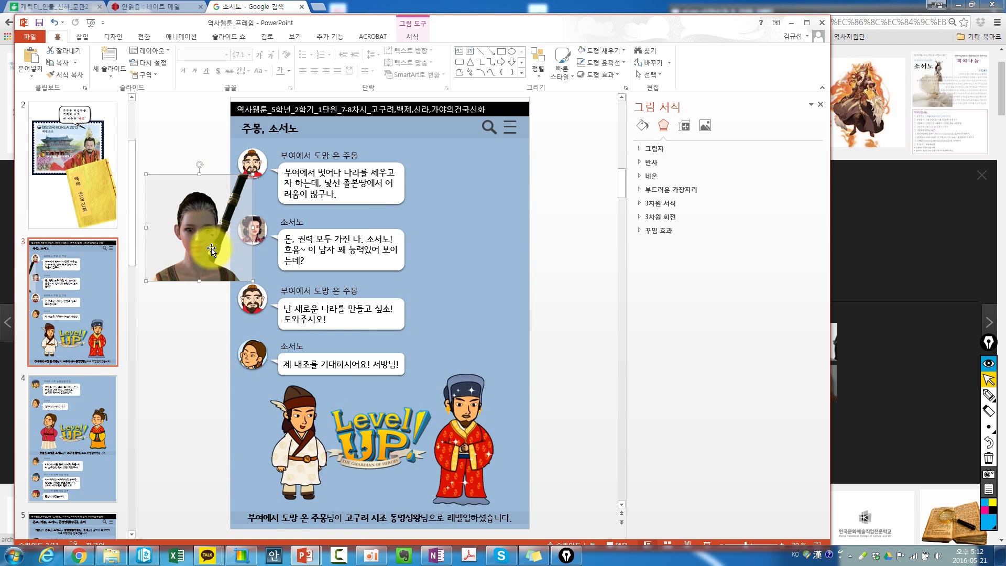
Fill the round portrait of 소서노's second message with the woman's picture from the clipboard.
left_click(252, 360)
left_click(251, 360)
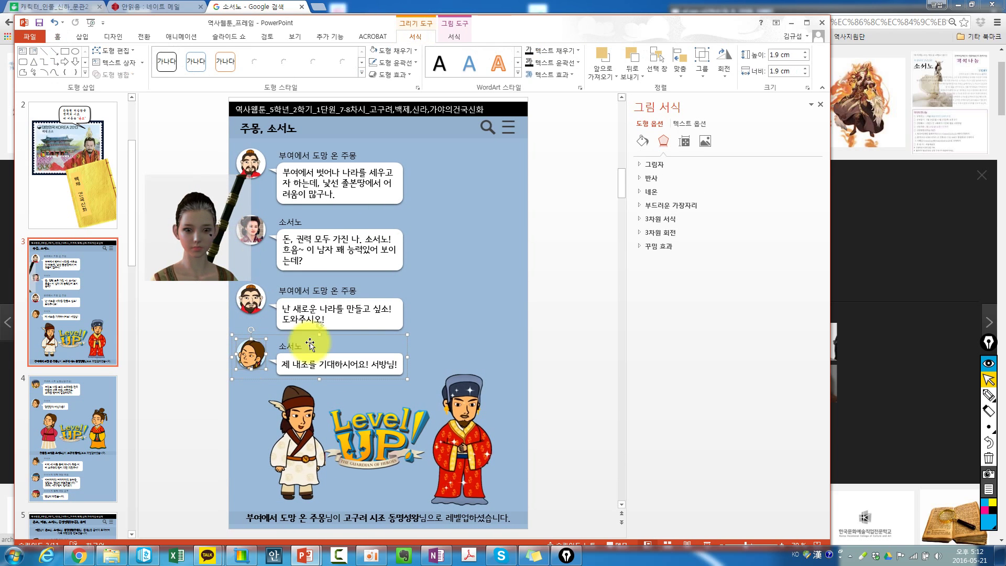
left_click(642, 141)
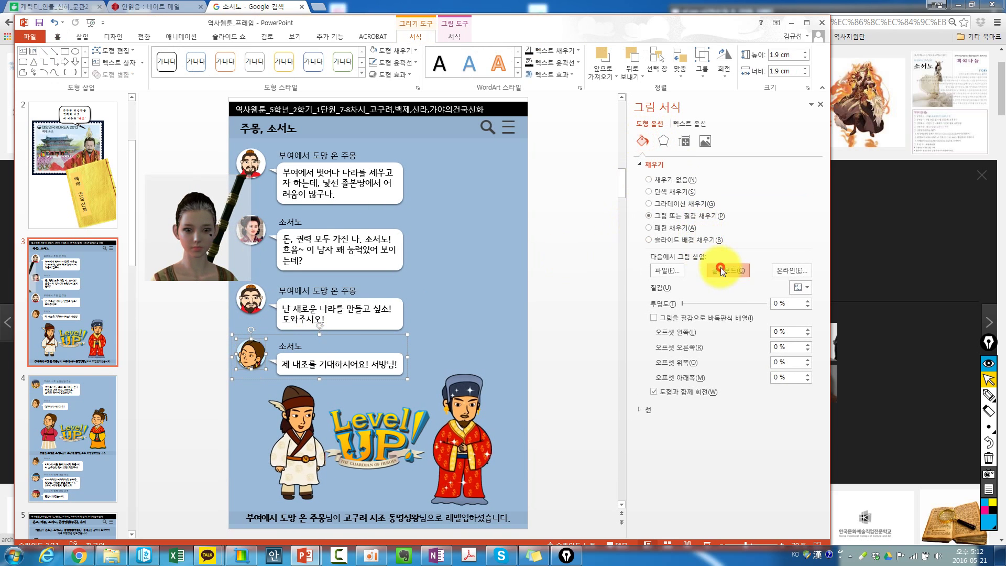
left_click(550, 296)
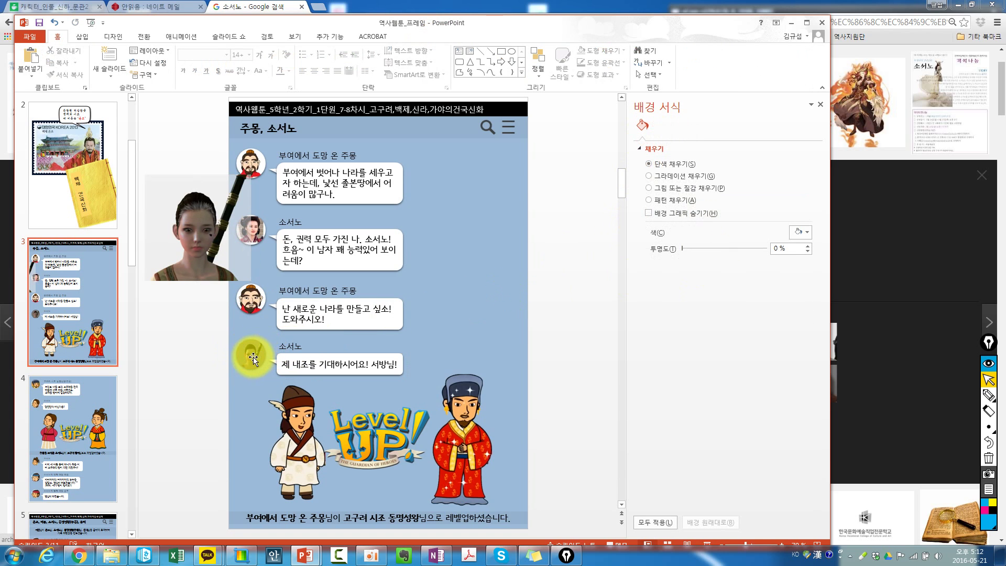
Remove the pasted woman's picture from the slide and undo the picture fill of 소서노's second portrait.
left_click(212, 202)
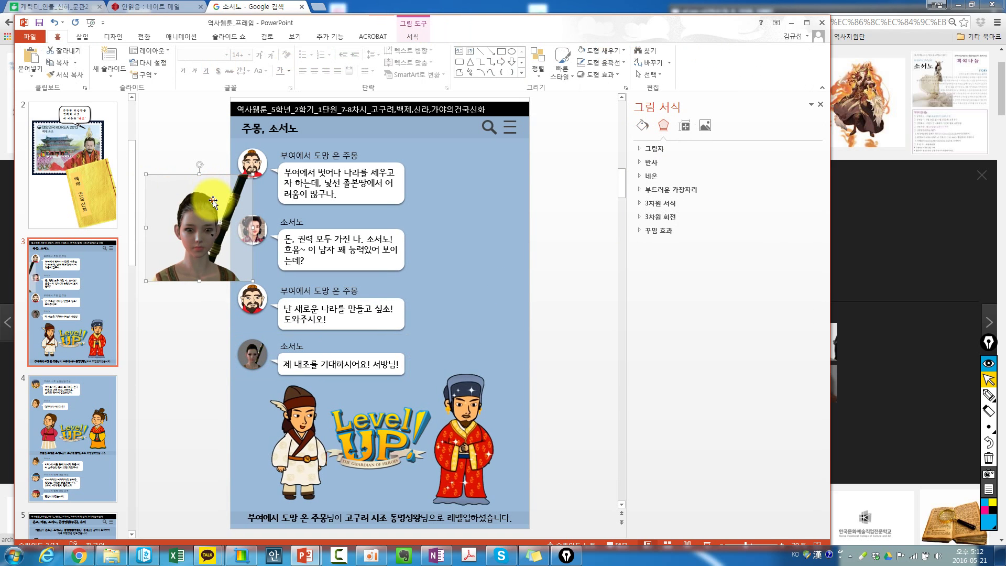
key("Delete")
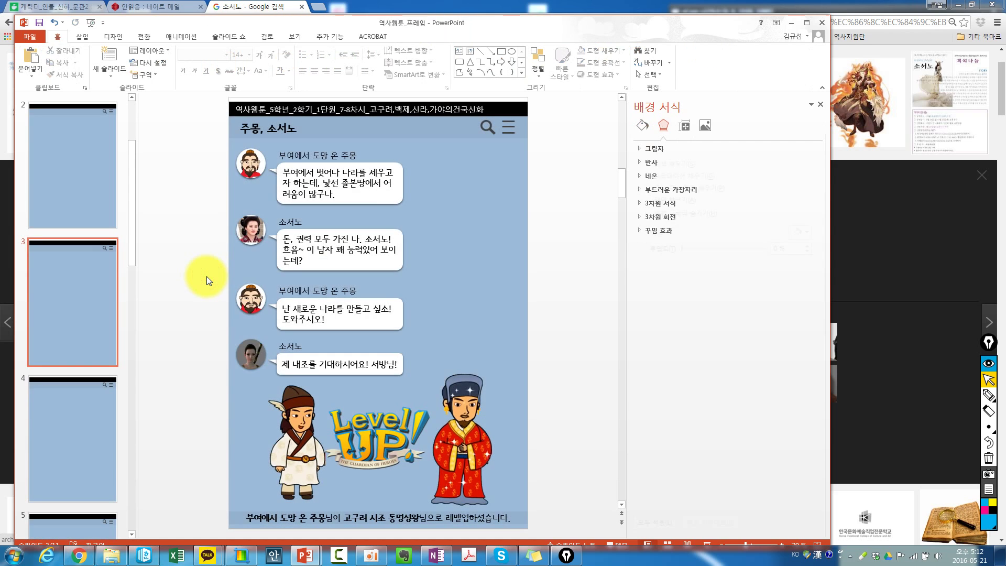
key("ctrl+z")
key("ctrl+z")
key("ctrl+z")
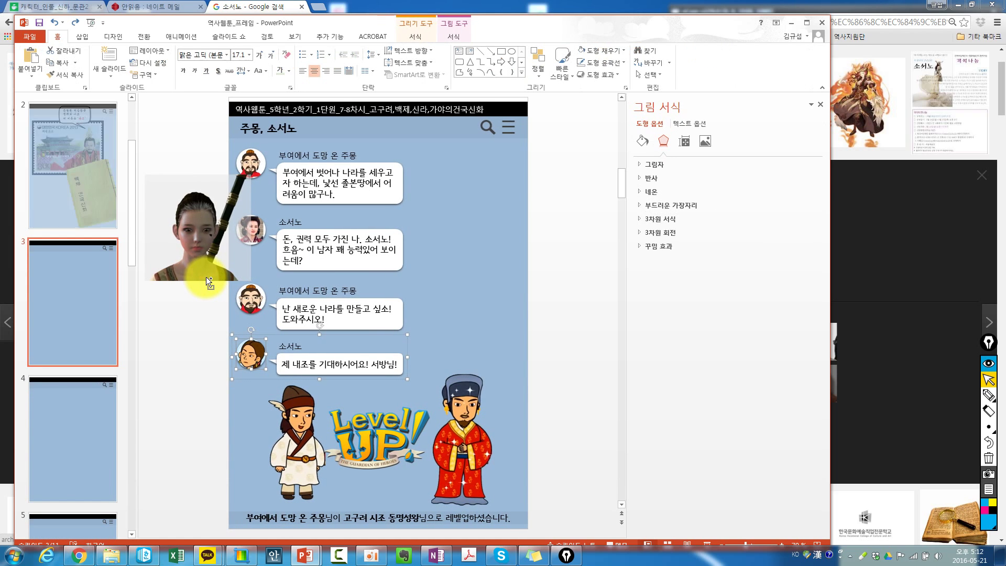
key("Delete")
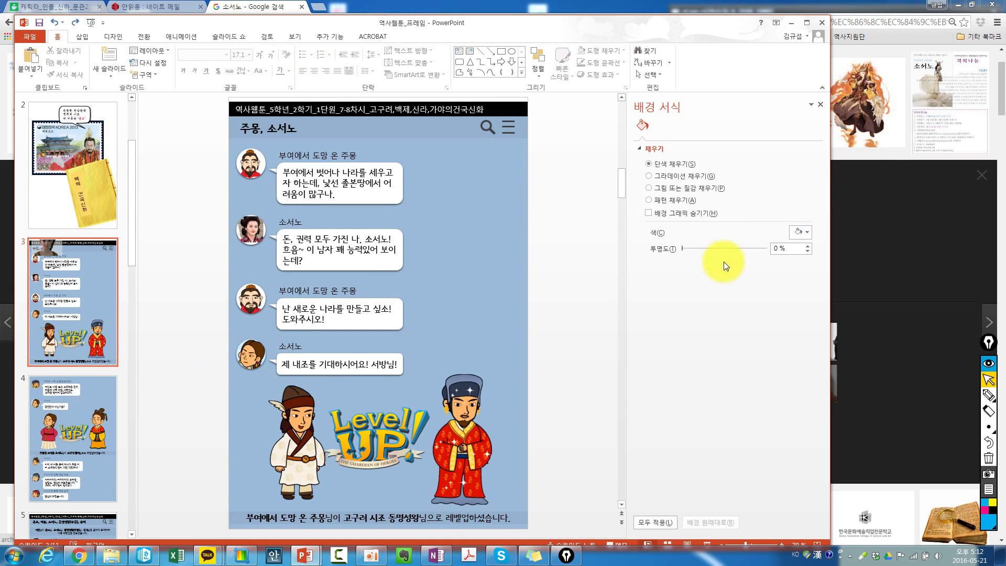
Switch to Chrome, open the transparent cartoon of the running figure in a white cap further down the results, and copy the image.
left_click(878, 170)
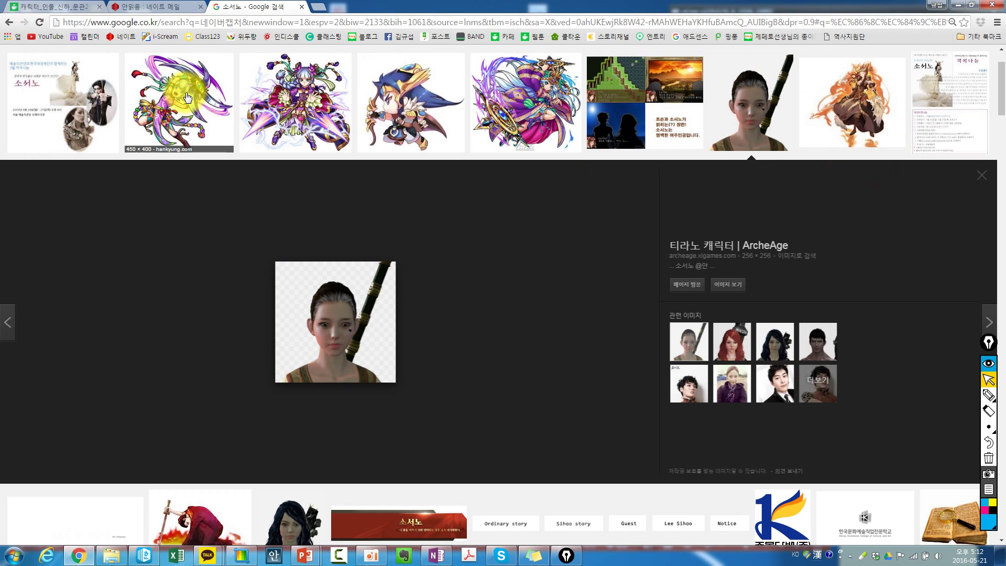
scroll(393, 131, "down", 5)
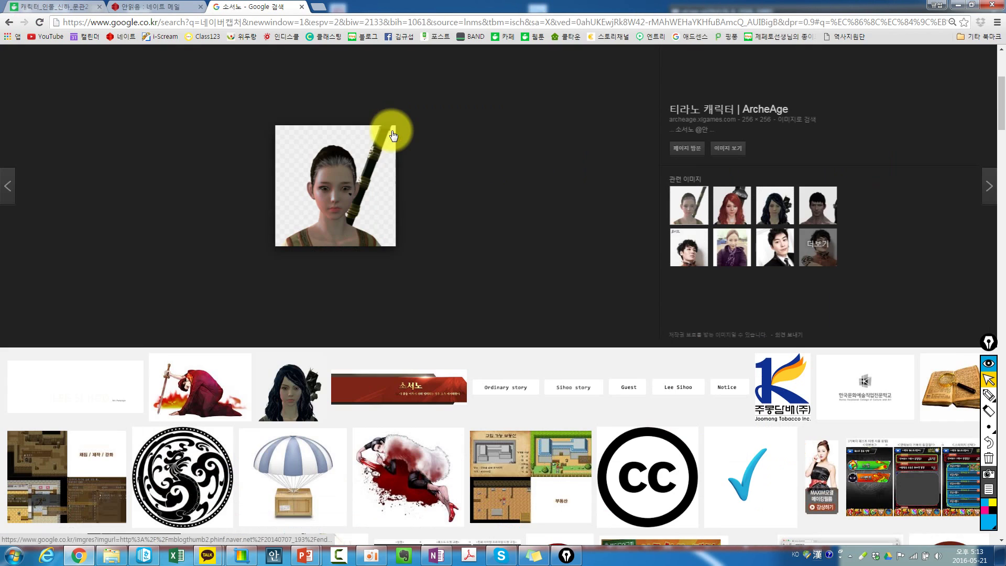
scroll(391, 134, "down", 7)
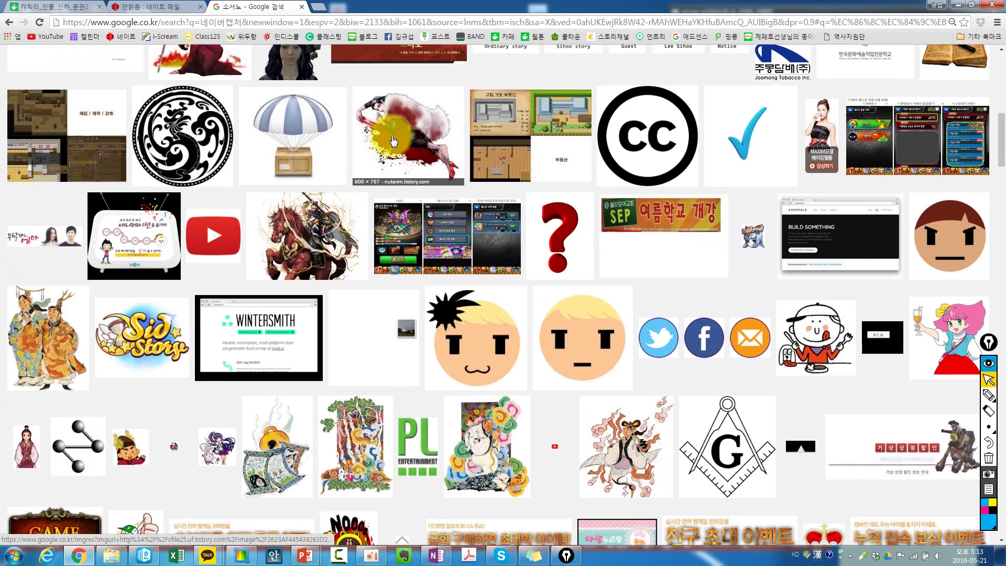
scroll(392, 136, "down", 3)
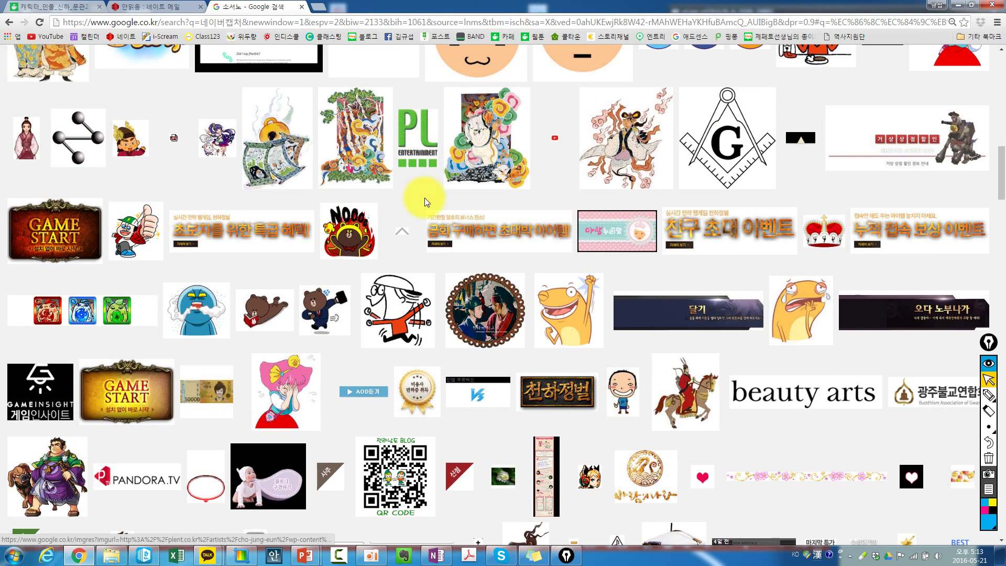
left_click(406, 286)
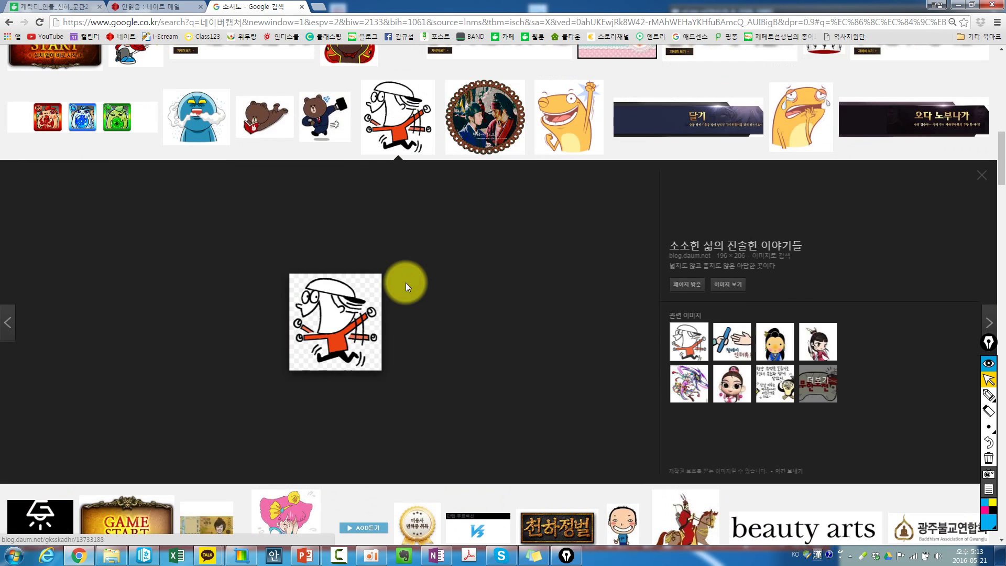
right_click(342, 309)
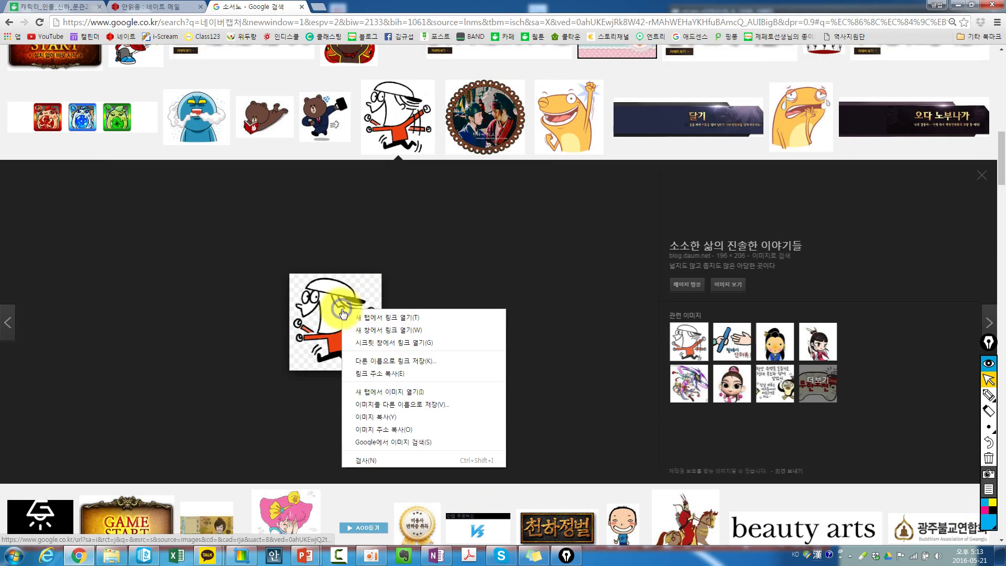
left_click(383, 421)
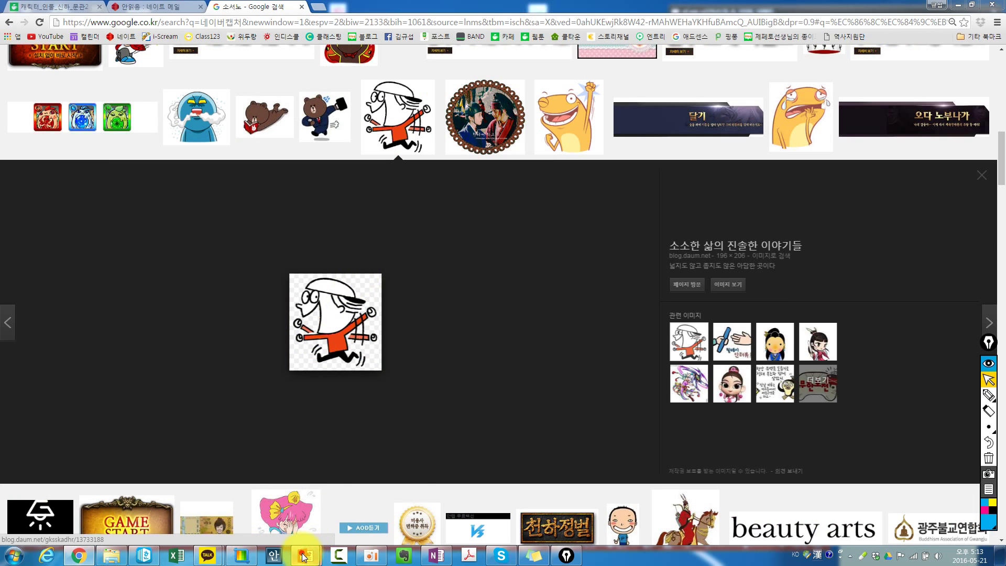
Switch to PowerPoint, paste the running cartoon onto the 주몽, 소서노 slide, and place it above the red-robed king.
mouse_move(305, 555)
left_click(346, 505)
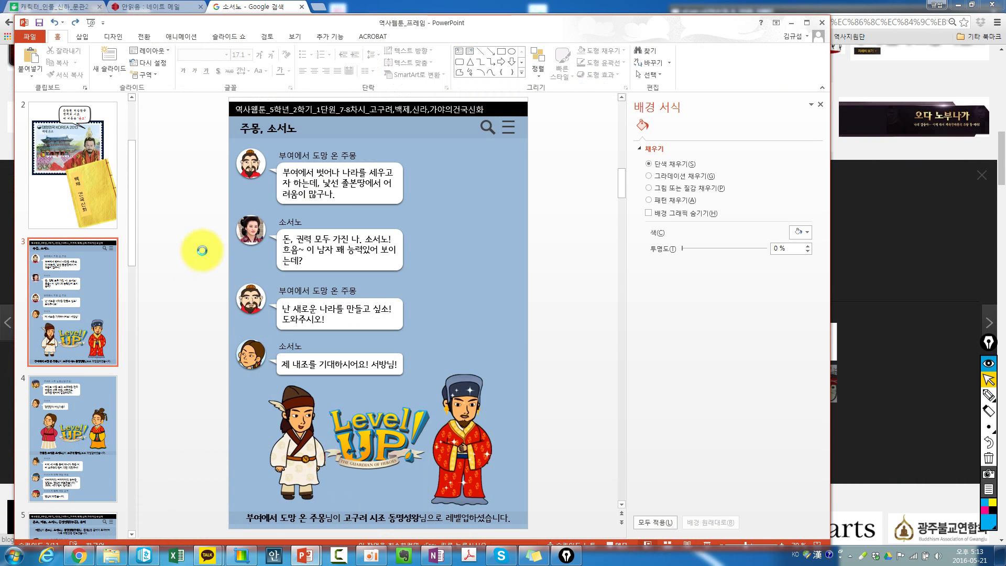
key("ctrl+v")
left_click_drag(269, 106, 480, 176)
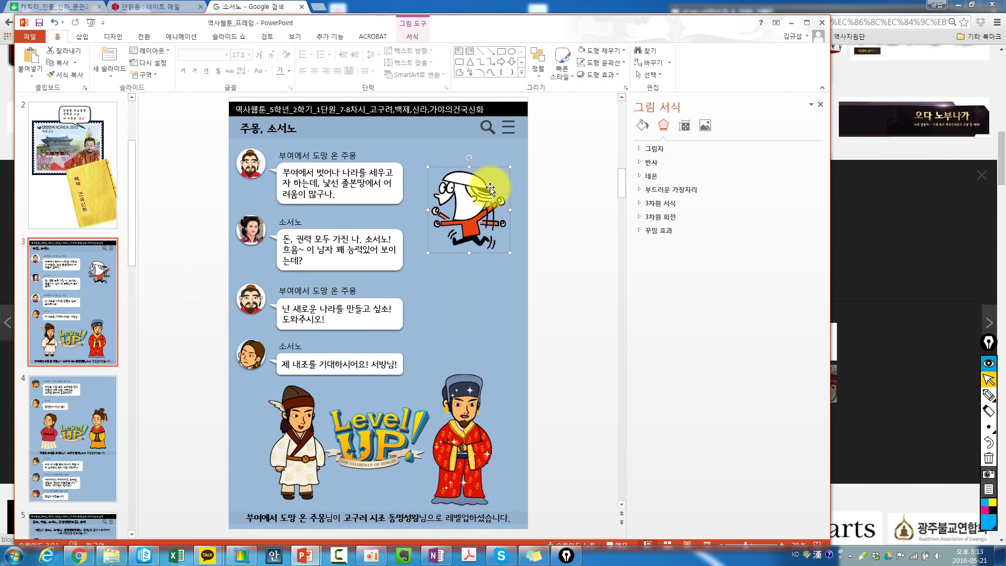
left_click_drag(473, 195, 488, 291)
left_click(471, 396)
left_click(477, 305)
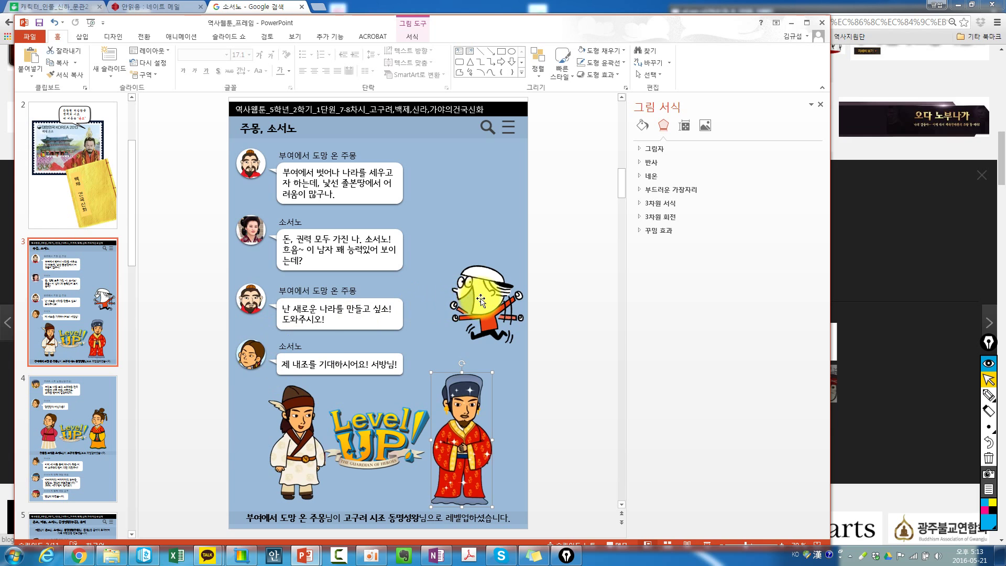
left_click_drag(479, 297, 460, 275)
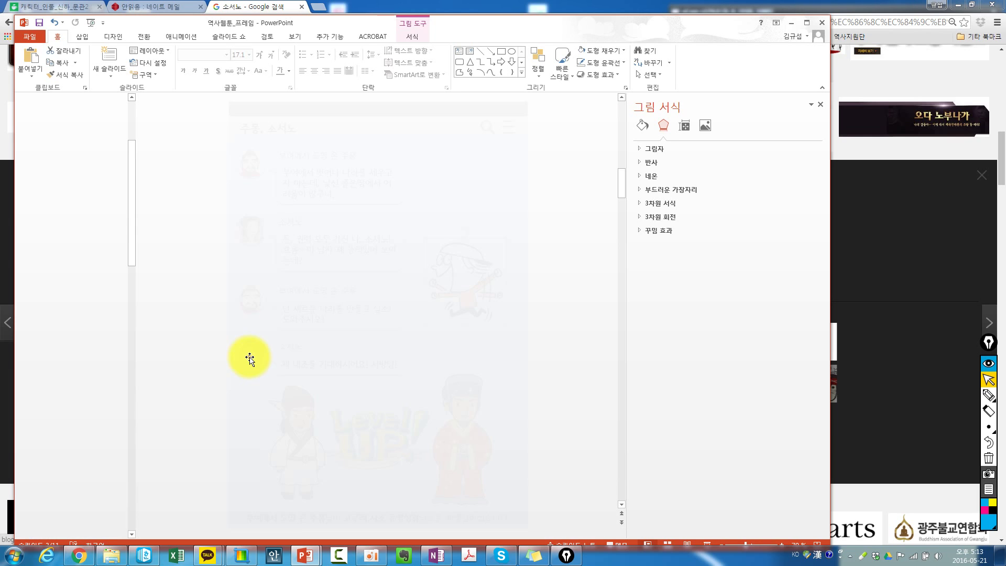
Fill the round portrait of 소서노's second message with the running cartoon from the clipboard.
double_click(249, 359)
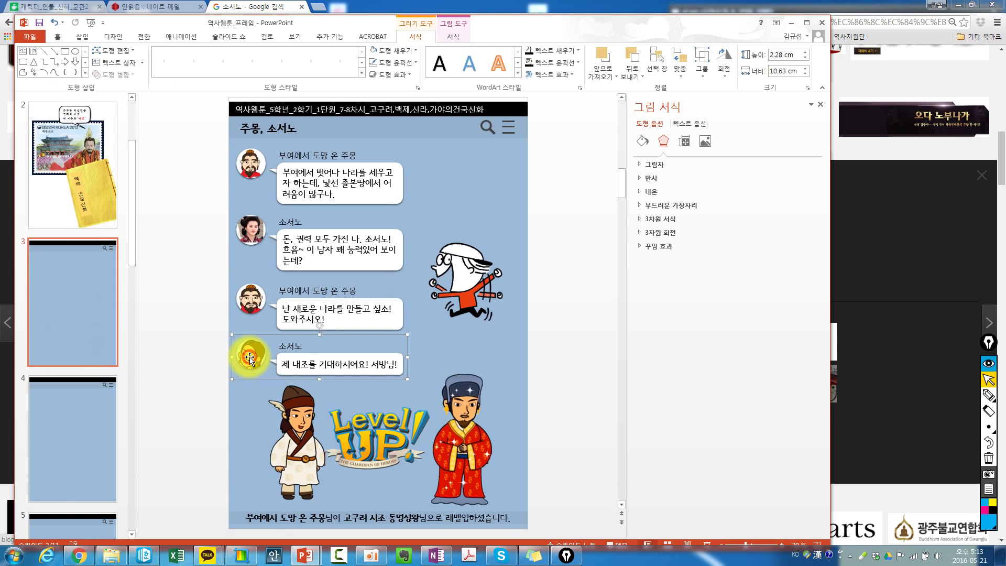
left_click(643, 143)
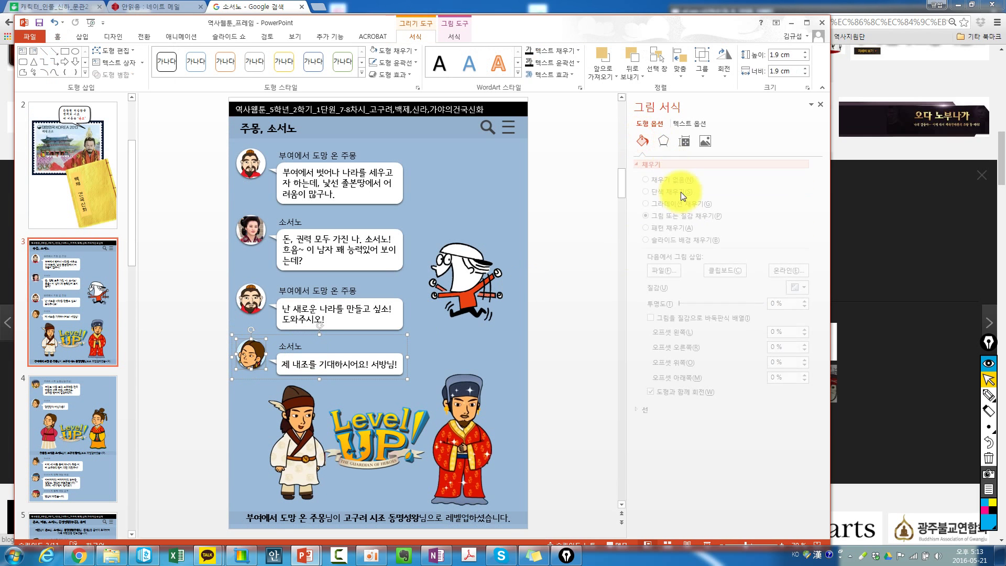
left_click(726, 271)
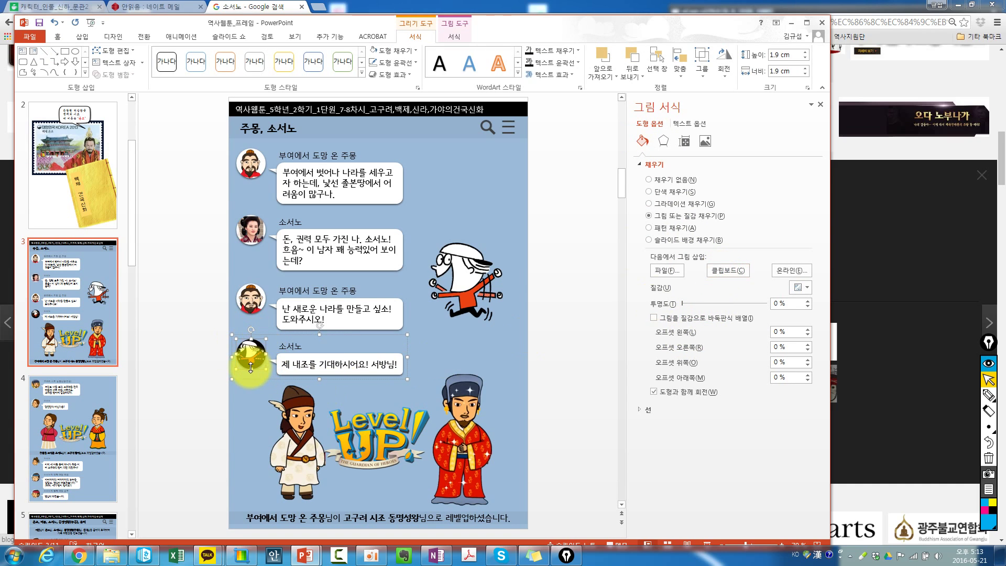
left_click(236, 395)
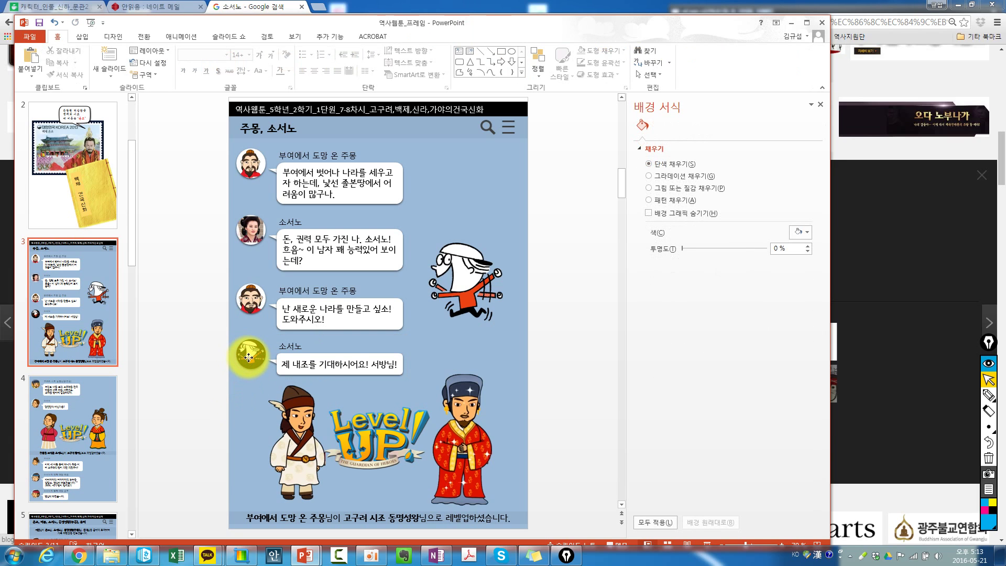
Undo the running cartoon fill of 소서노's second portrait.
left_click(250, 360)
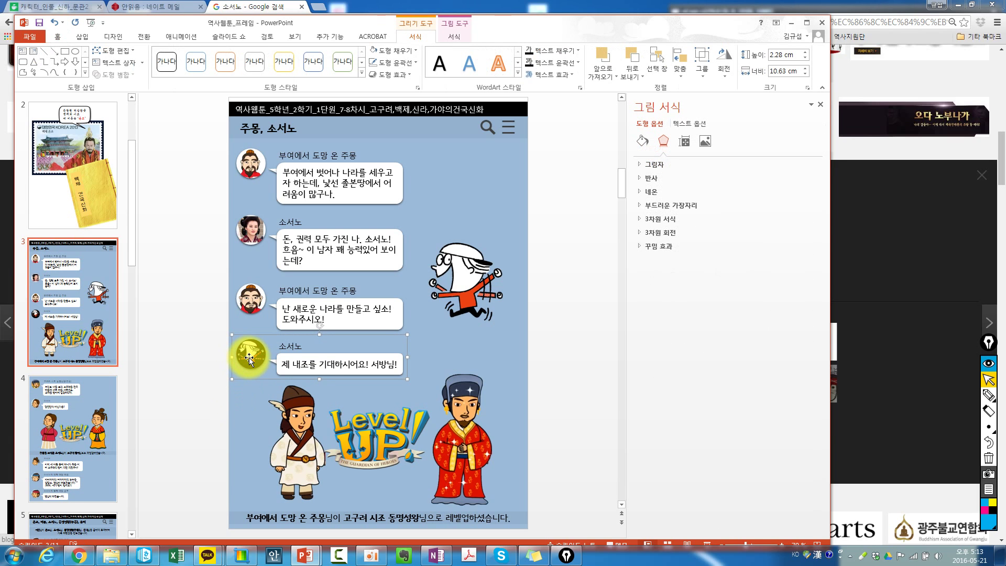
left_click(247, 402)
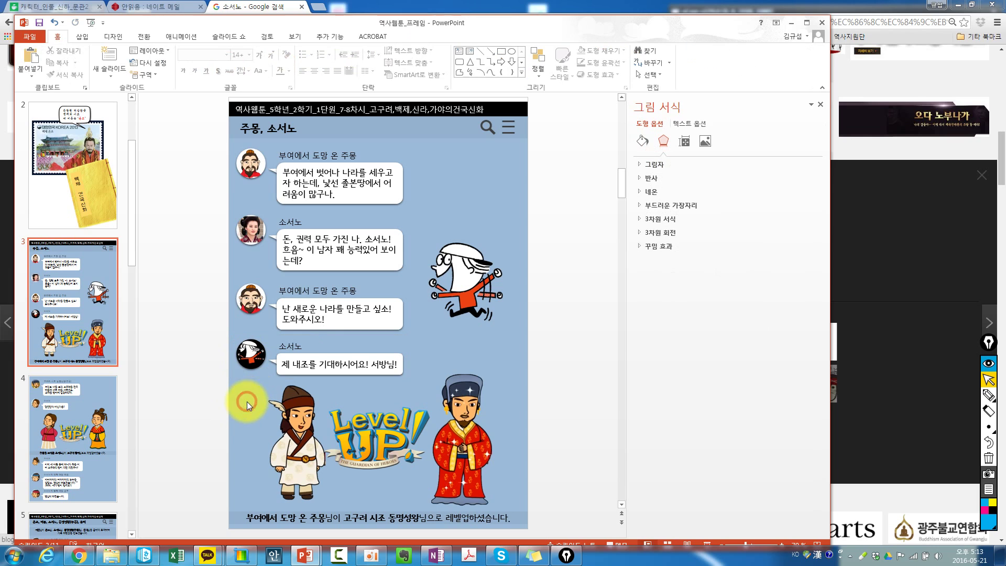
key("ctrl+z")
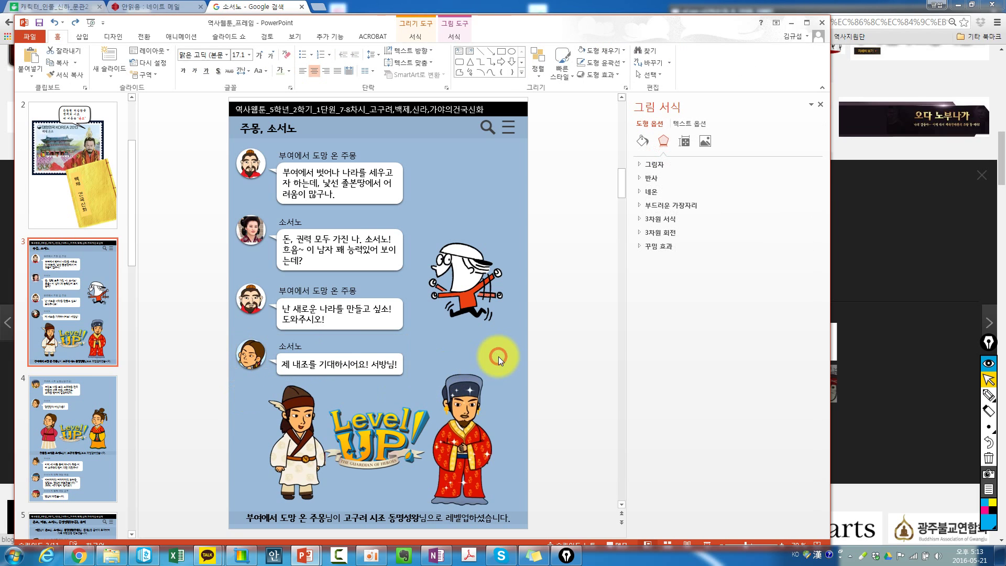
left_click(499, 357)
left_click(247, 352)
left_click(248, 352)
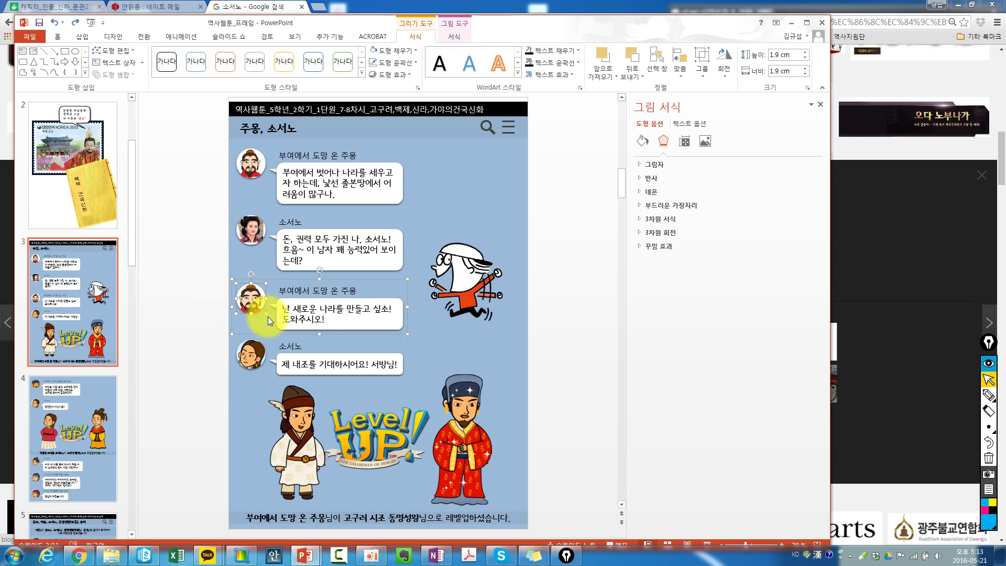
left_click(505, 340)
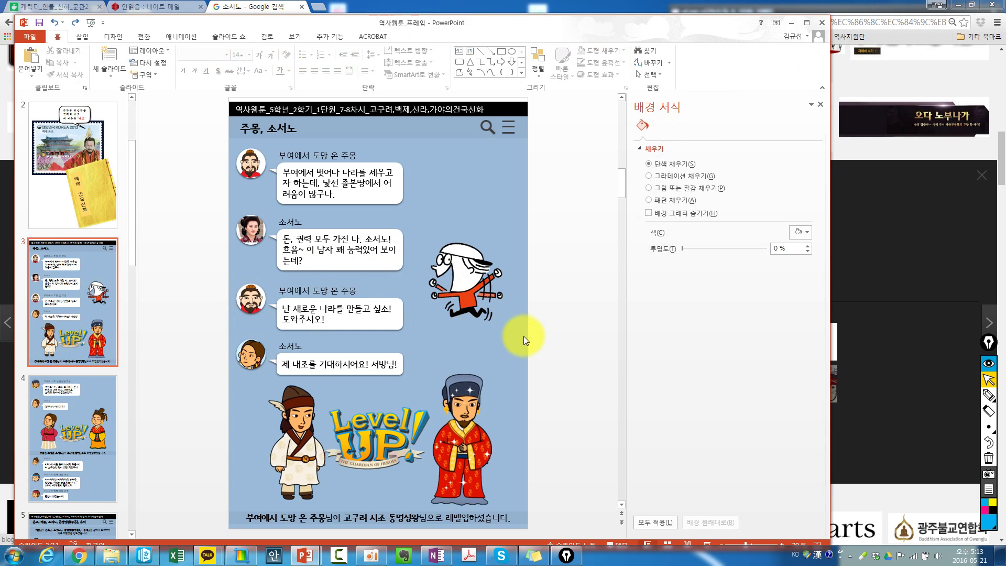
Move the running cartoon slightly up and closer to the slide's right edge.
left_click(492, 315)
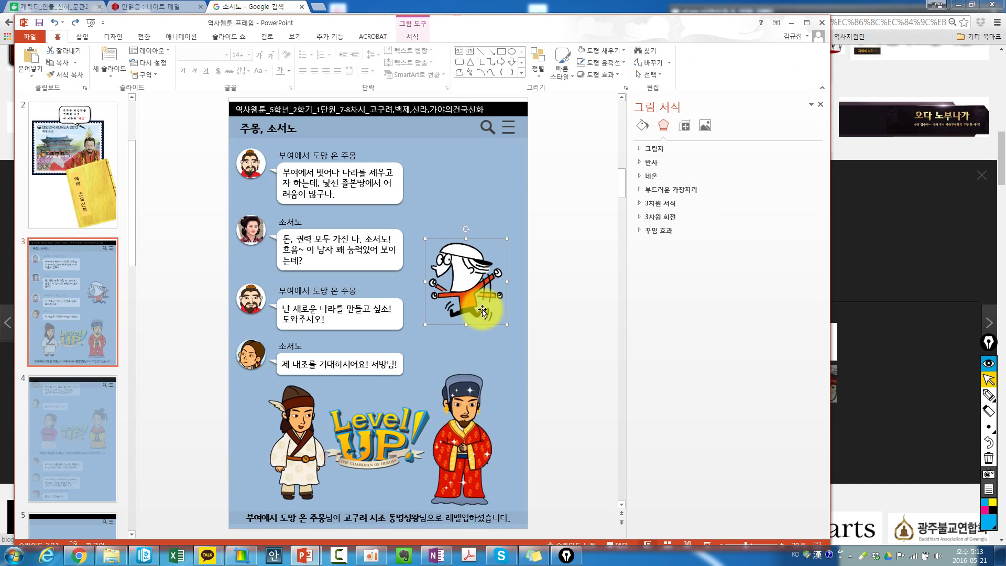
left_click_drag(461, 287, 477, 282)
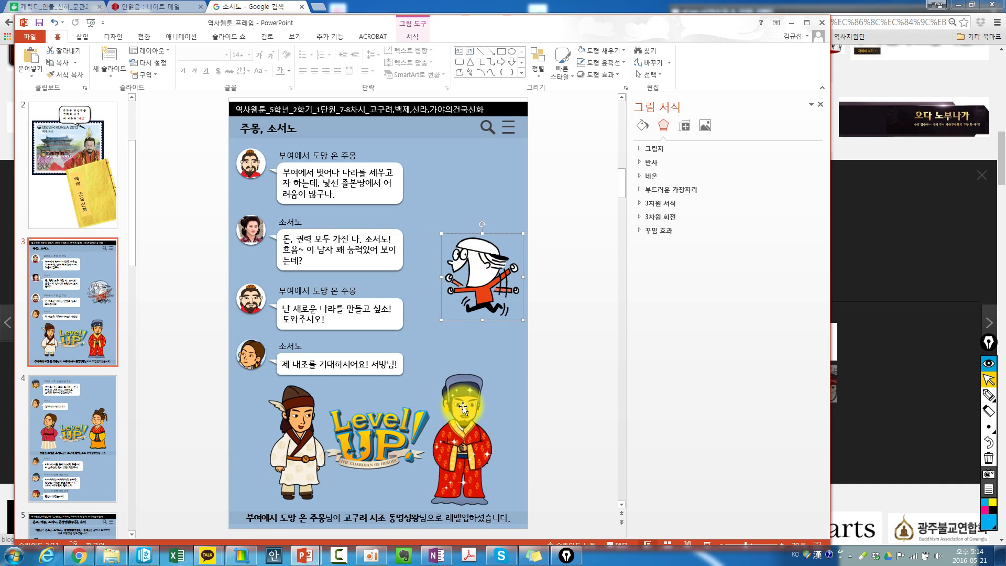
Reset the red-robed king's picture to bring back its original background, and nudge it slightly sideways.
left_click_drag(425, 367, 490, 492)
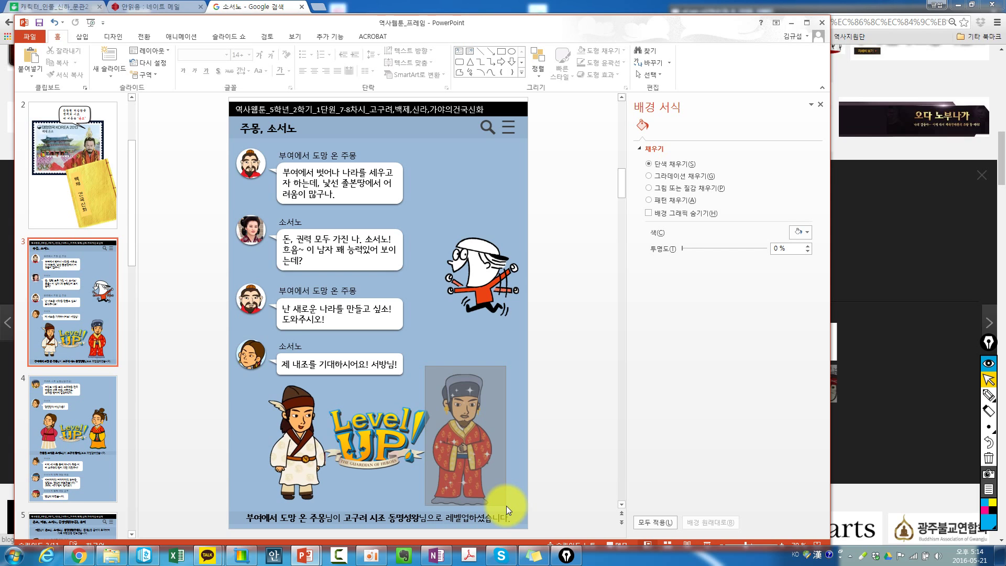
left_click_drag(507, 505, 507, 506)
left_click(467, 429)
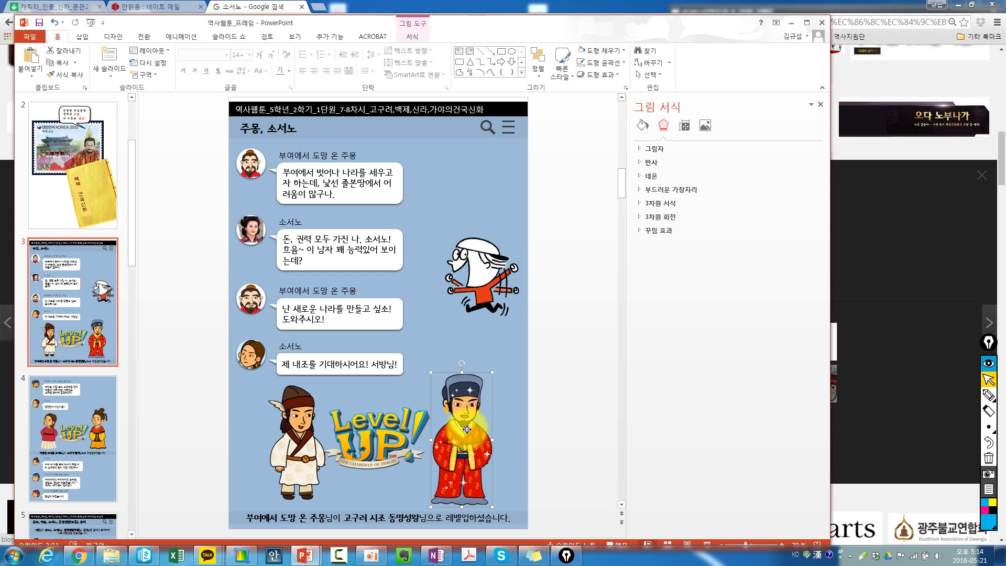
right_click(467, 429)
double_click(449, 432)
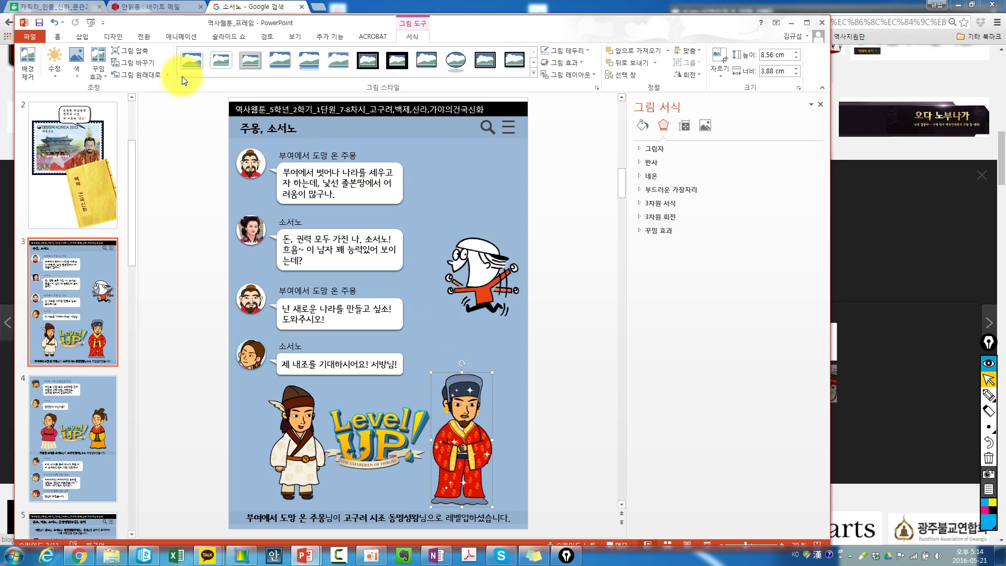
left_click(130, 77)
left_click(533, 337)
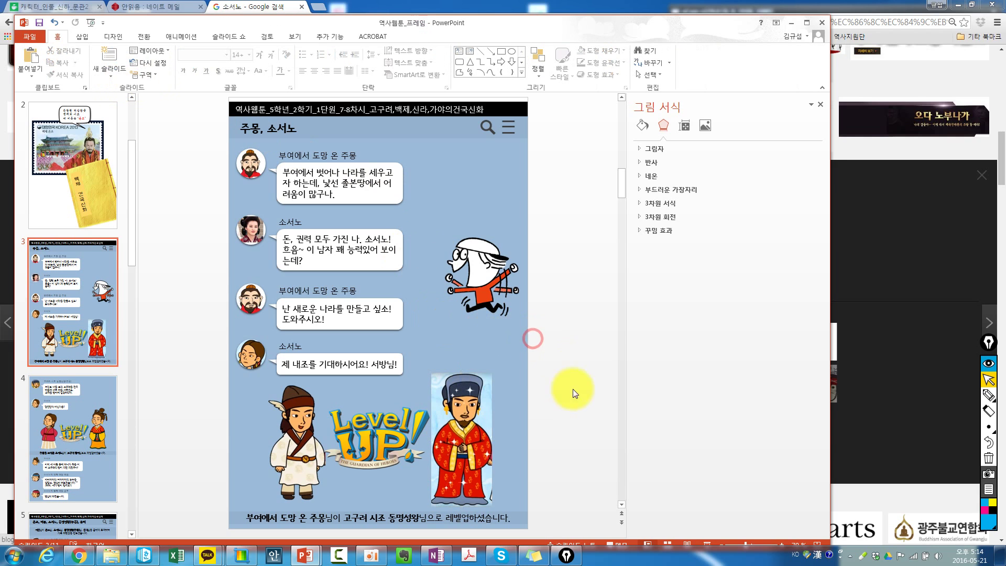
mouse_move(449, 455)
left_mouse_down()
mouse_move(470, 423)
mouse_move(452, 456)
left_mouse_up()
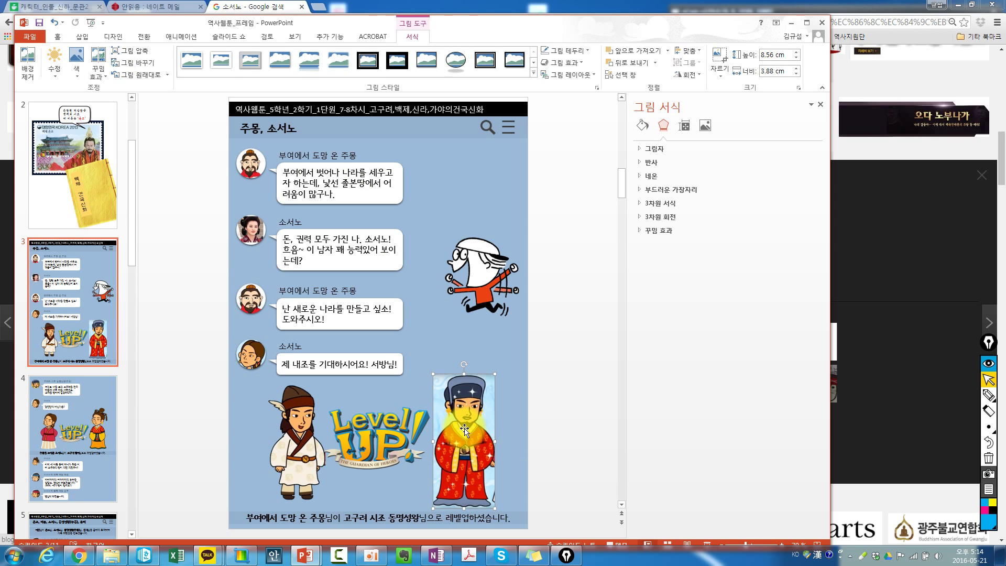
left_click(511, 367)
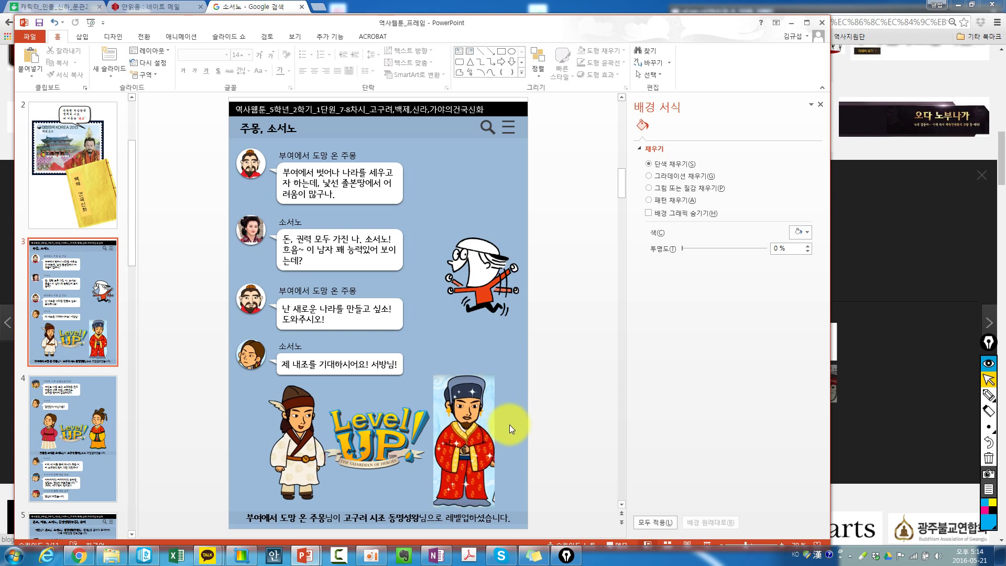
Start Remove Background on the red-robed king's picture and stretch the frame's upper-left corner to the picture's corner.
left_click(467, 413)
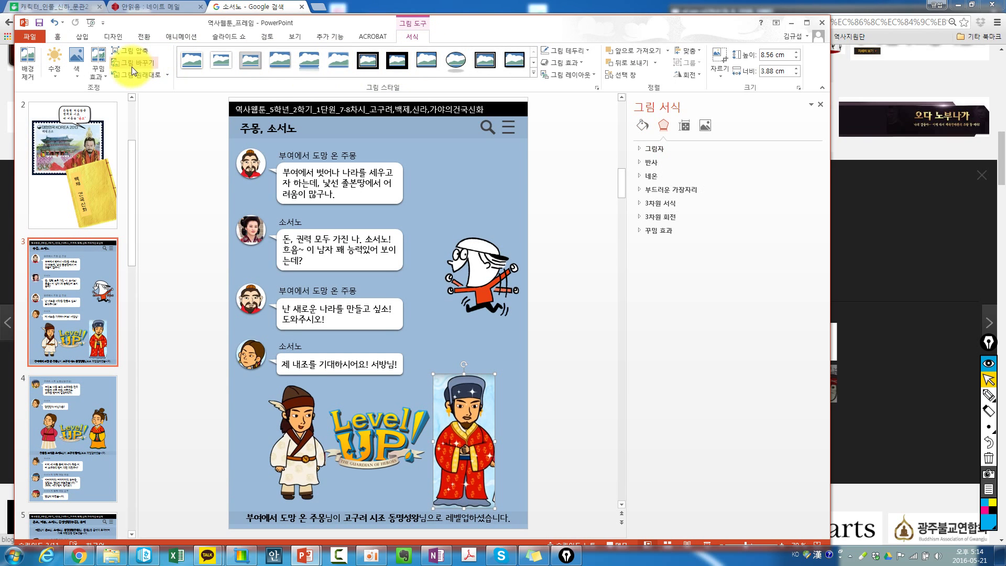
left_click(28, 74)
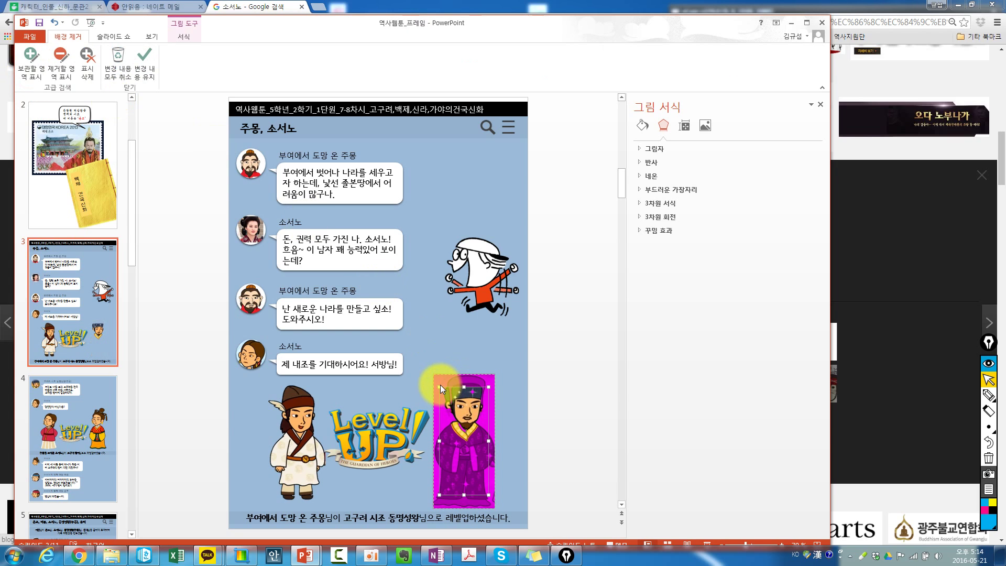
left_click_drag(439, 387, 434, 374)
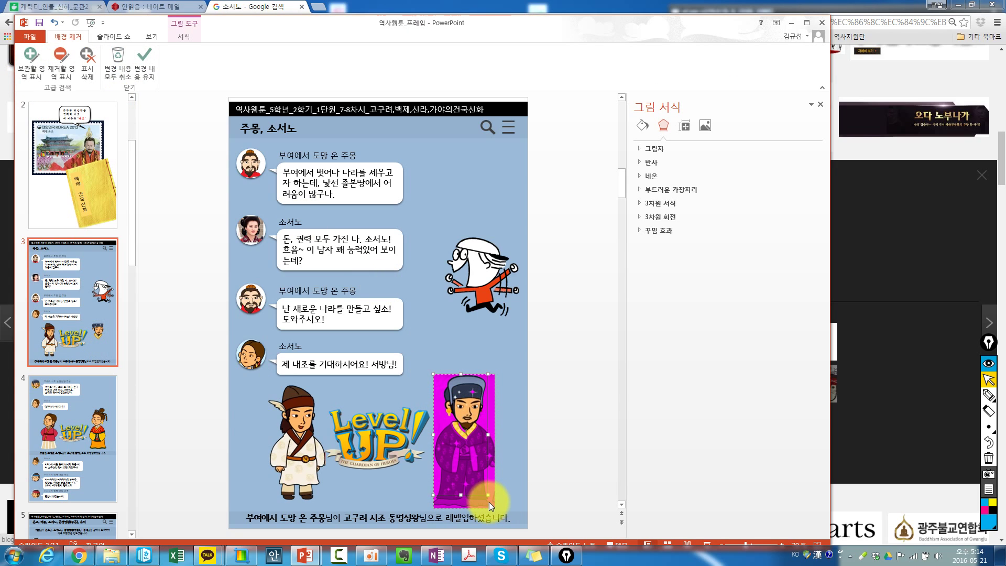
Try the king's background removal with the frame also stretched to the picture's lower-right corner, and undo it.
left_click_drag(488, 495, 495, 508)
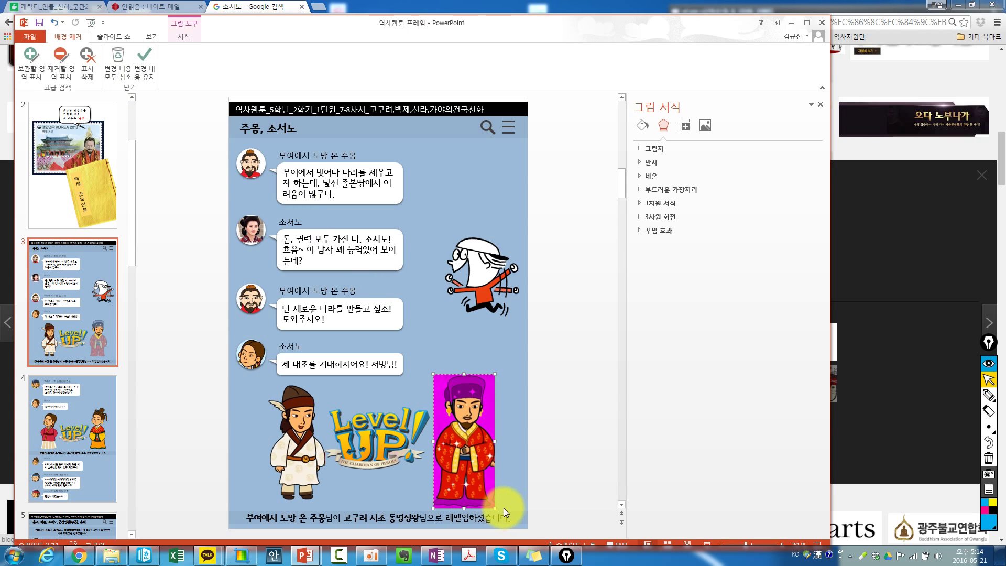
left_click(501, 404)
left_click(534, 403)
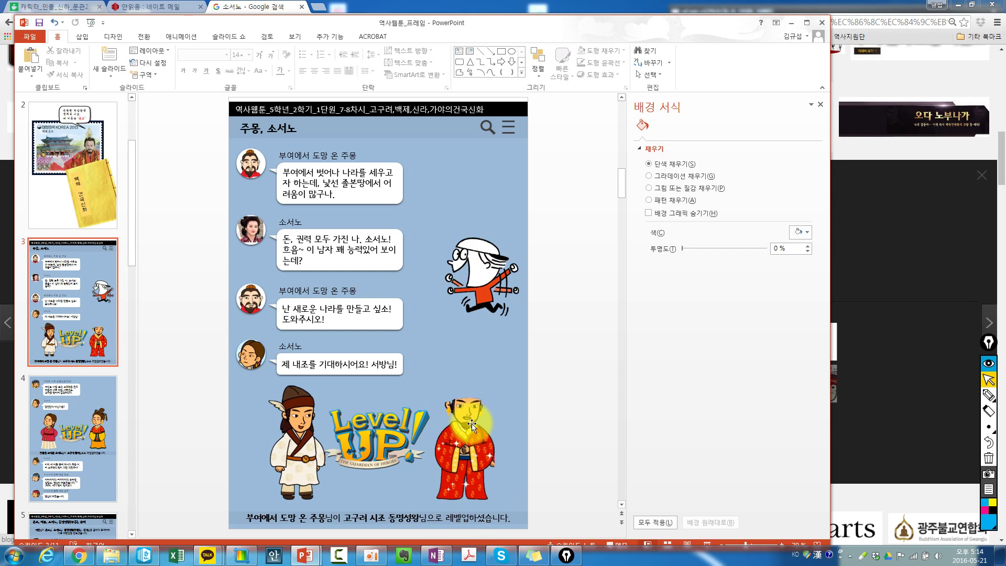
key("ctrl+z")
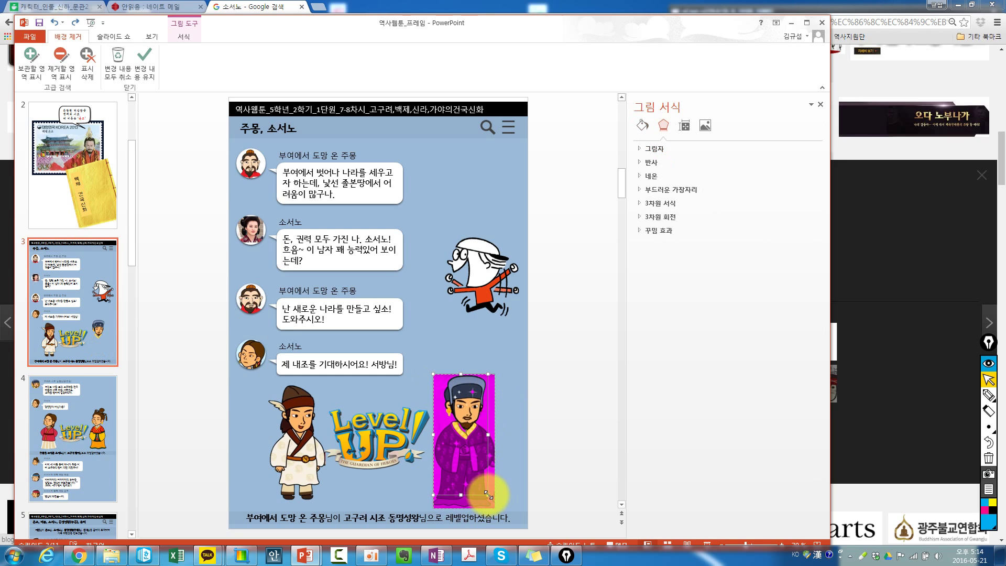
Stretch the removal frame to the picture's lower-right corner and mark the king's hat as an area to keep.
left_click_drag(488, 495, 504, 512)
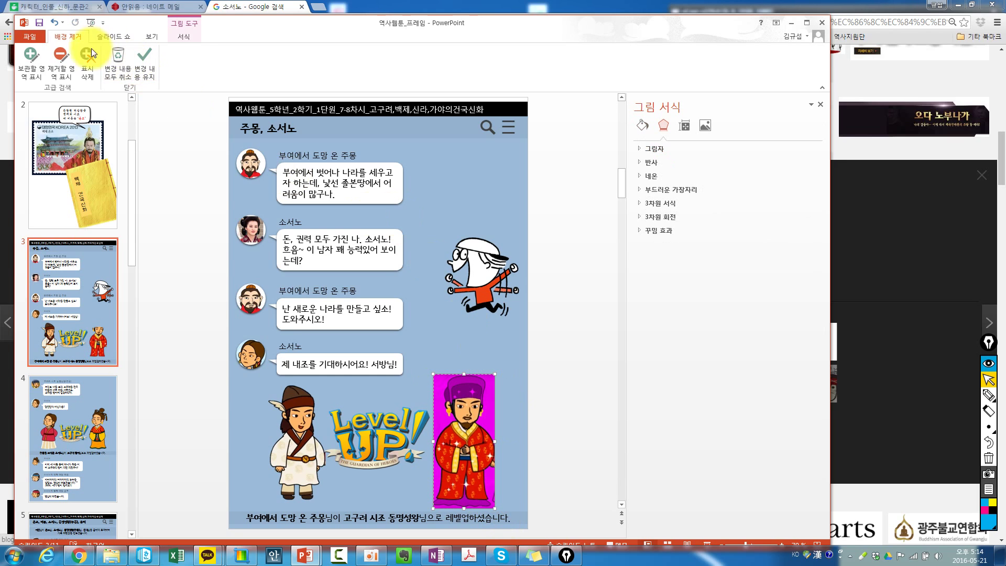
left_click(31, 60)
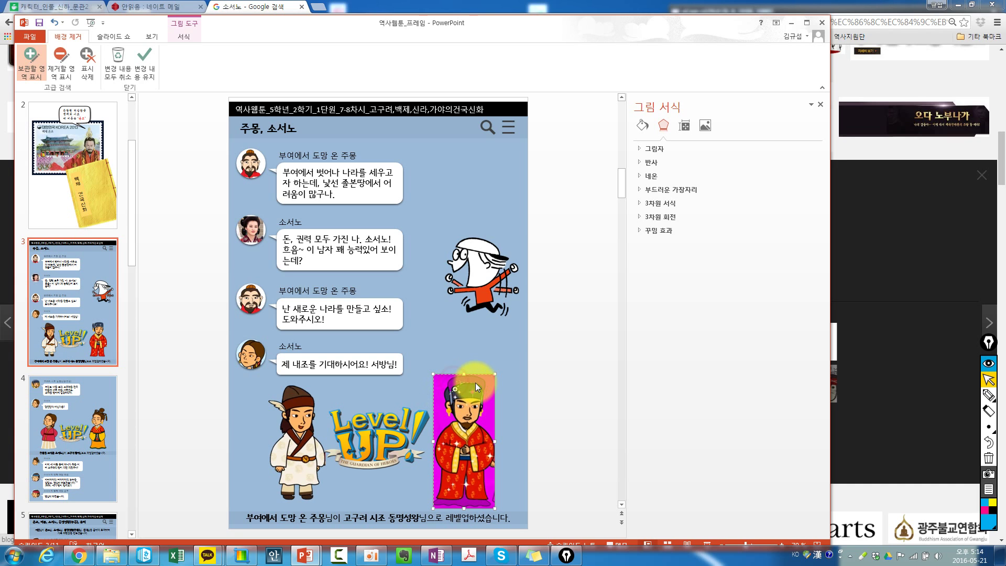
scroll(476, 393, "up", 5)
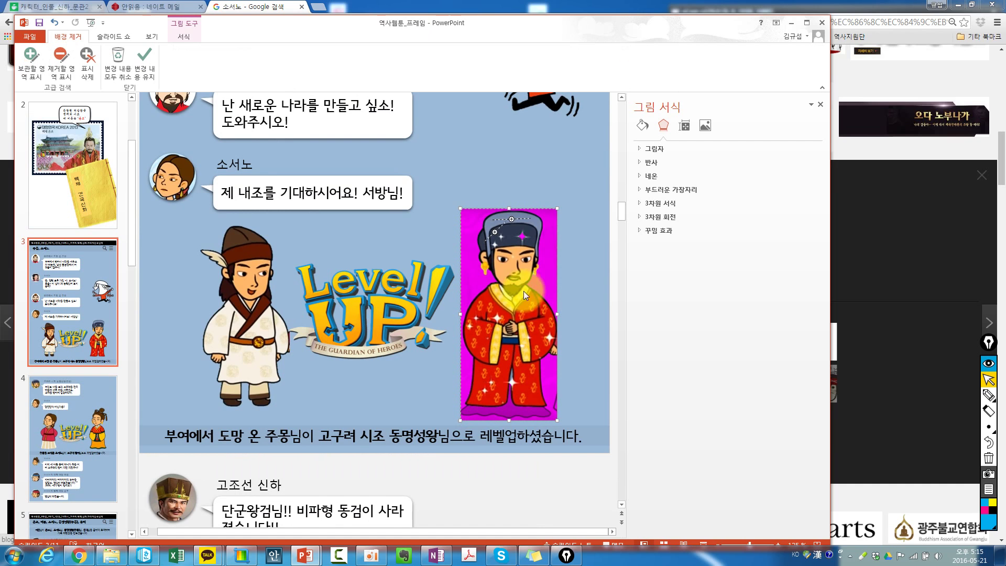
scroll(523, 271, "up", 2)
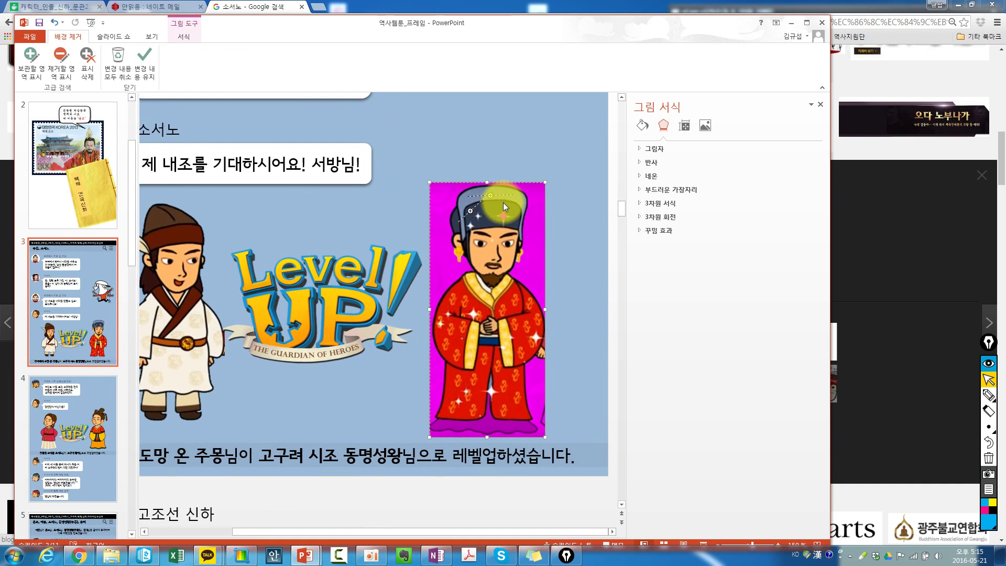
Mark the hat's star and the shadow beneath the robe as areas to keep, and apply the background removal.
left_click(42, 70)
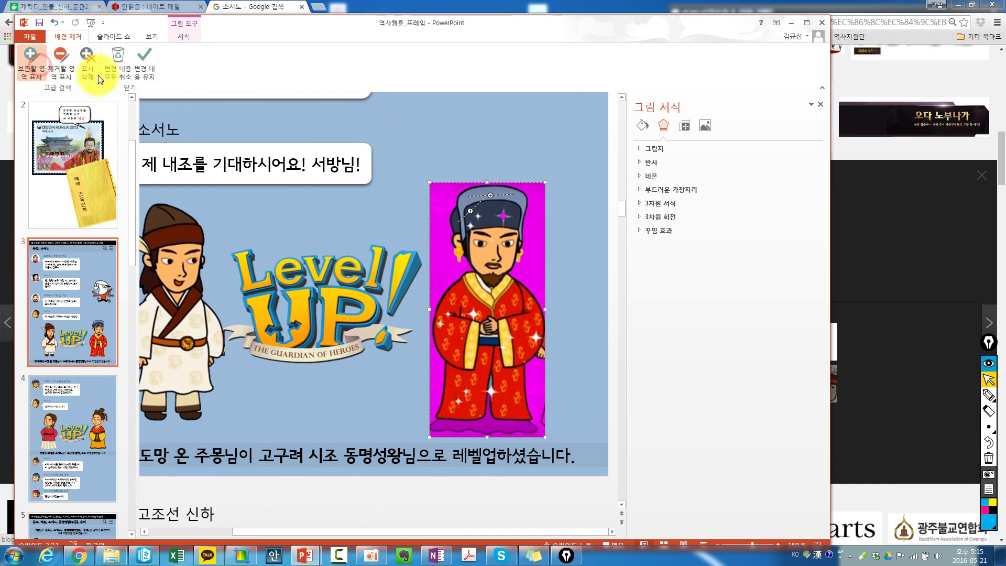
left_click(504, 220)
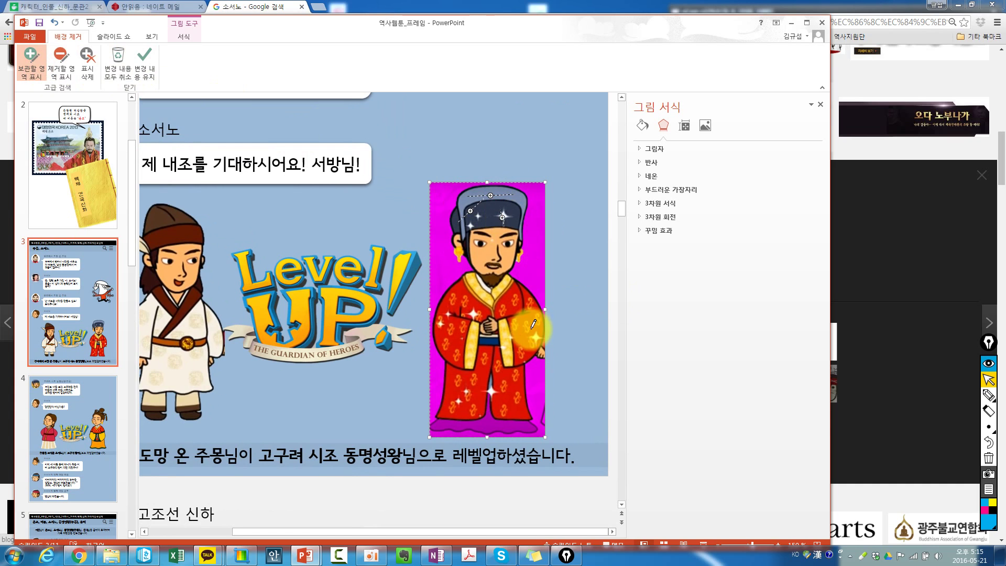
left_click_drag(452, 421, 526, 419)
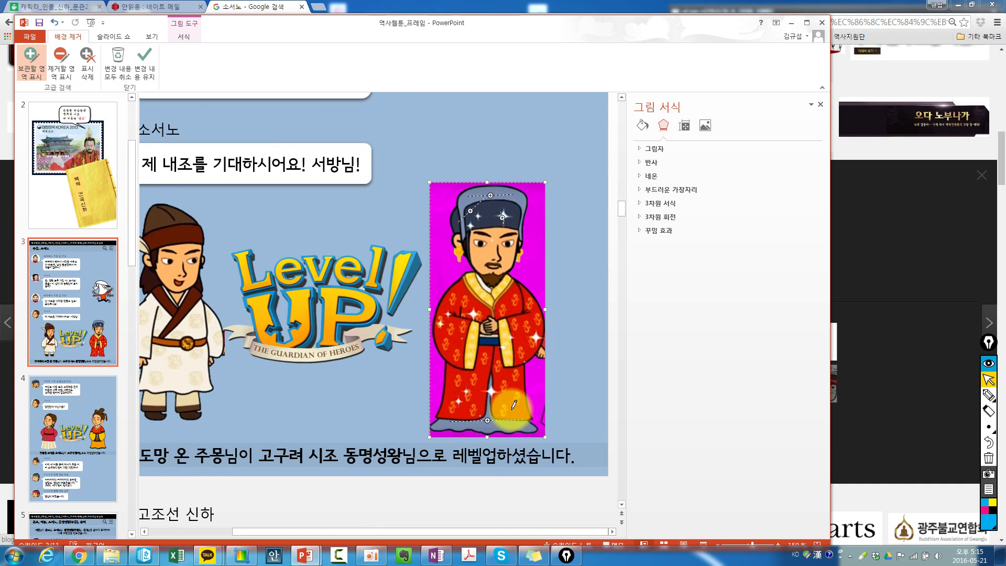
left_click(570, 336)
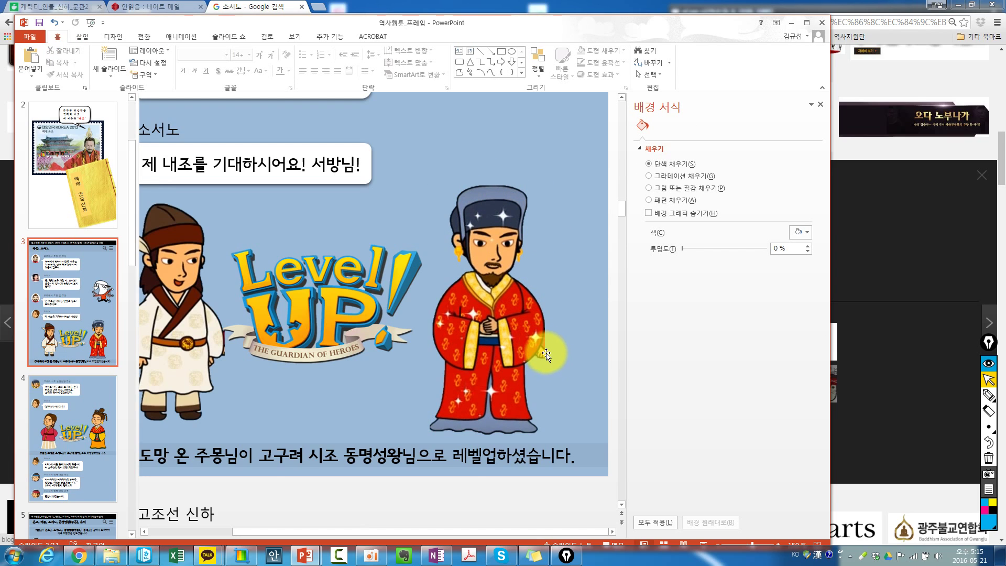
Reopen the king's background removal, mark the small spot below his sleeve at the picture's edge for removal, and apply it.
left_click(503, 336)
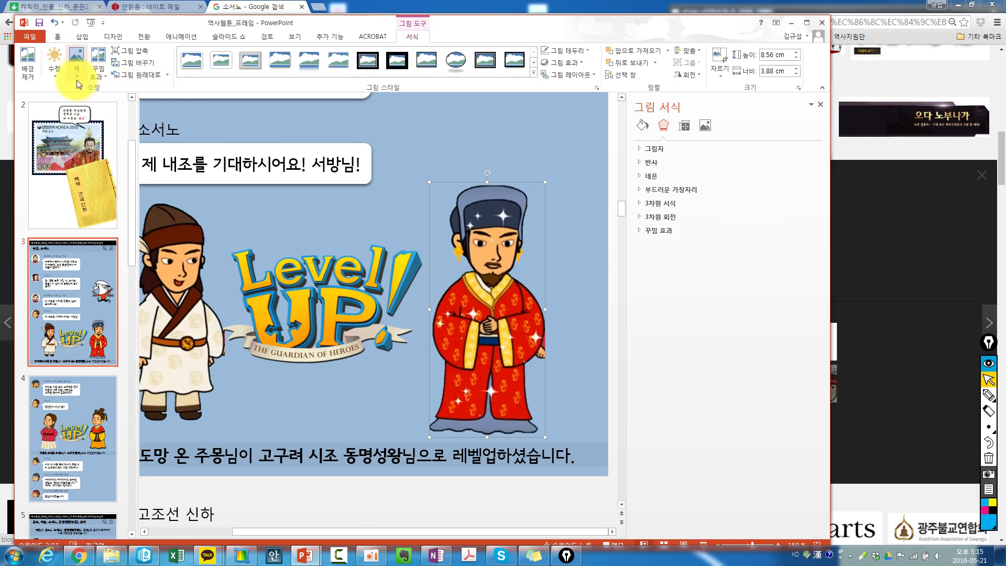
left_click(26, 68)
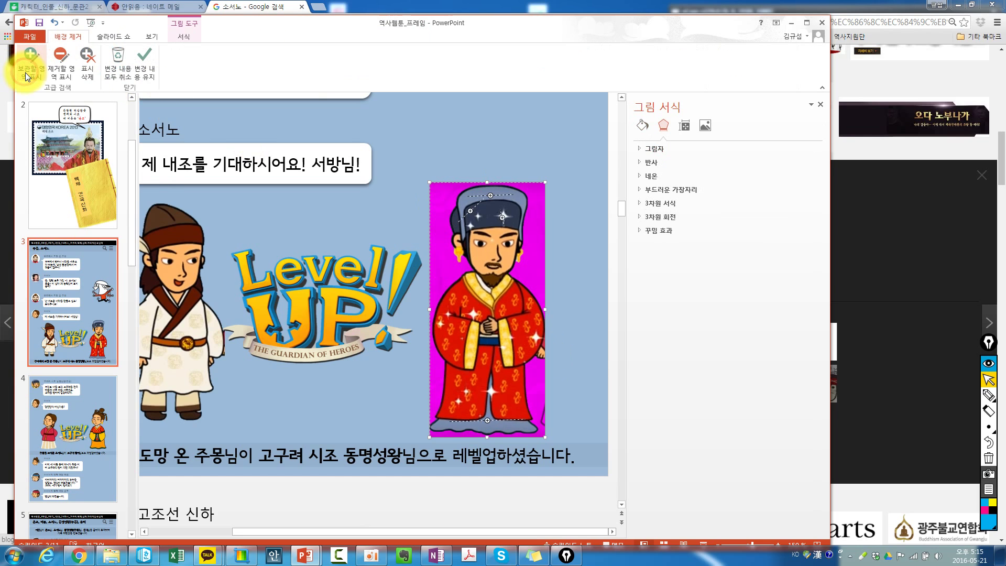
left_click(58, 73)
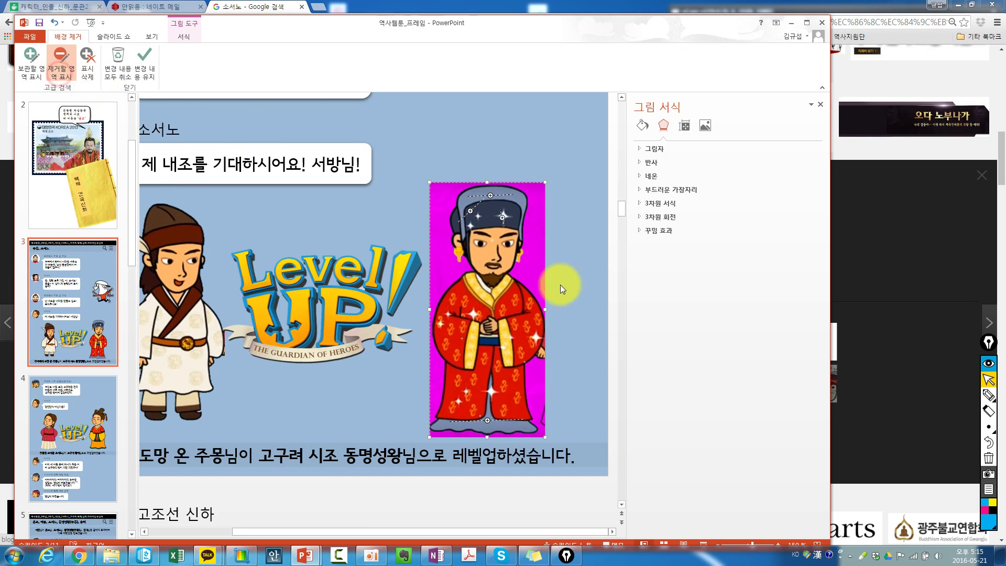
left_click(539, 355)
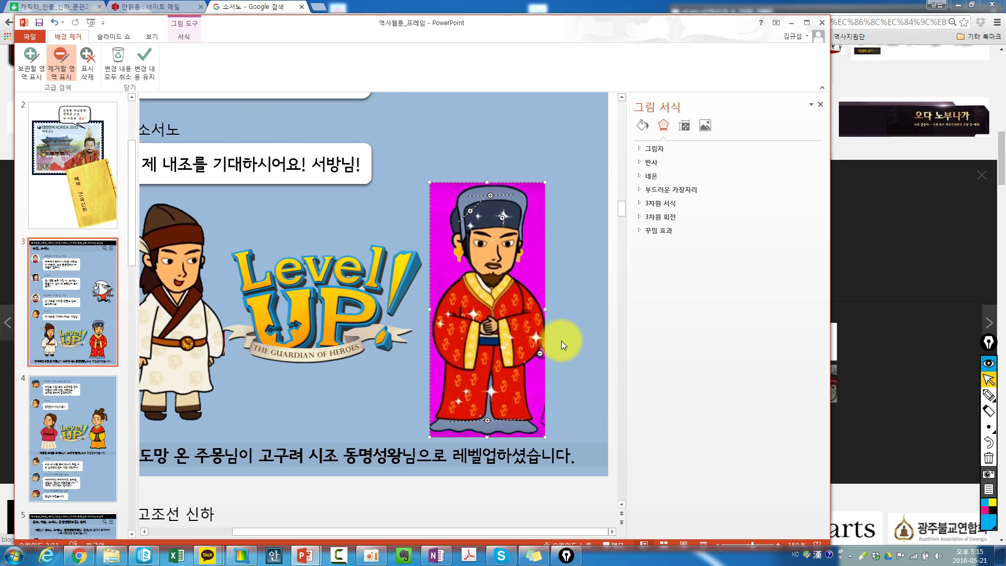
left_click(561, 341)
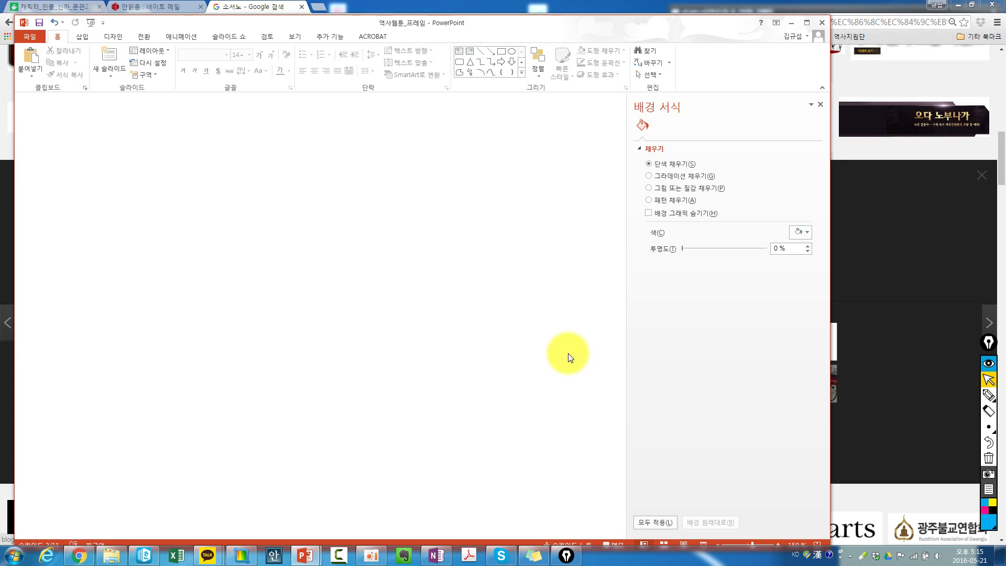
Move the running cartoon down to just above the red-robed king.
scroll(568, 354, "up", 4)
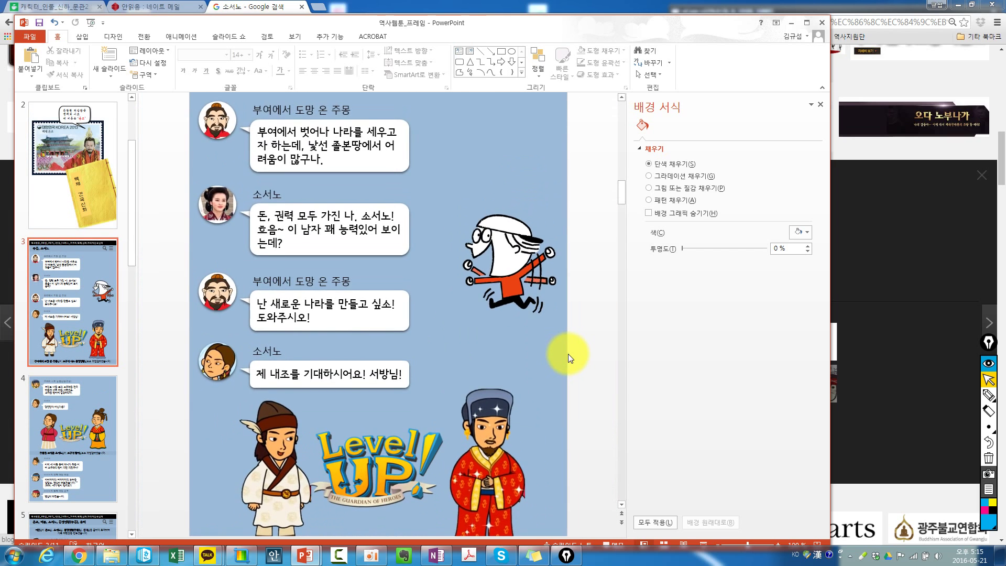
scroll(568, 354, "down", 3, "ctrl")
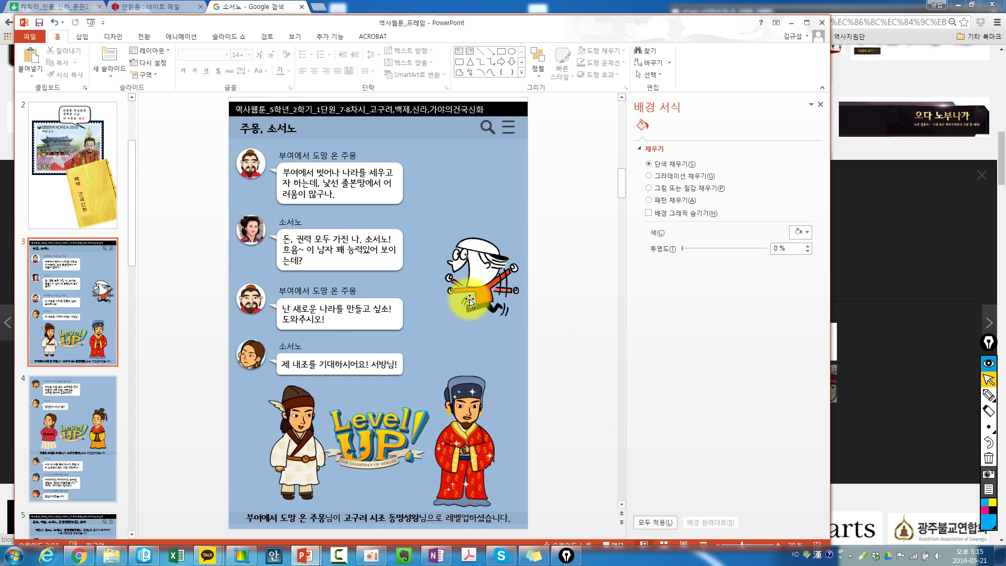
left_click(462, 281)
left_click_drag(461, 281, 466, 302)
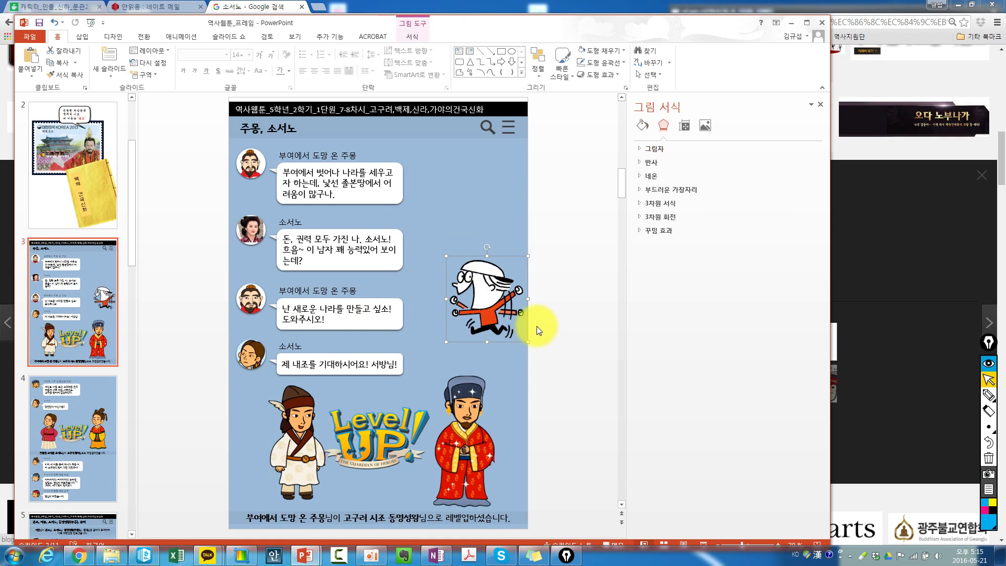
left_click_drag(495, 302, 494, 331)
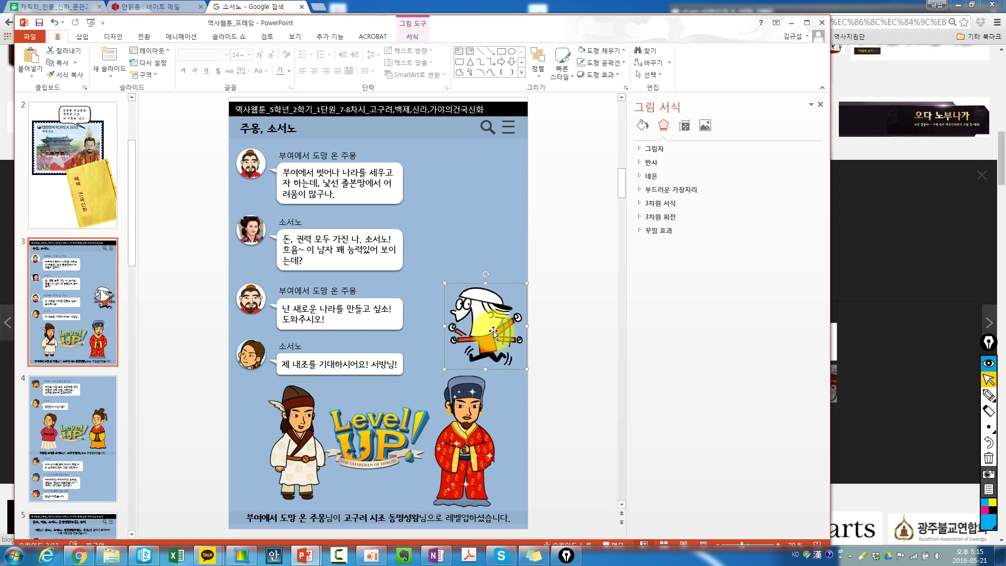
Go to slide 5 and select the crying rabbit character below the first speech bubble.
left_click(112, 412)
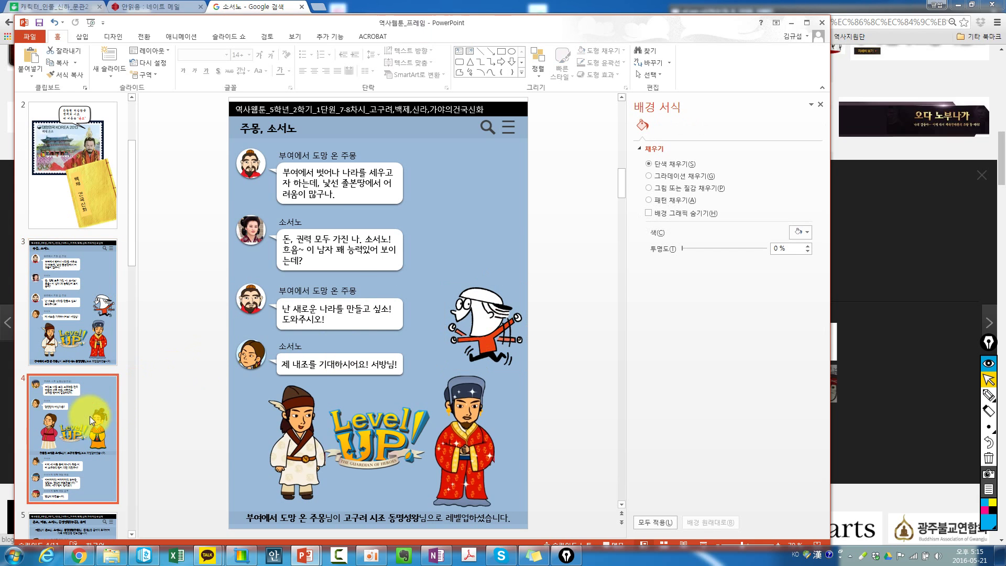
scroll(89, 416, "down", 3)
left_click(66, 356)
left_click(350, 290)
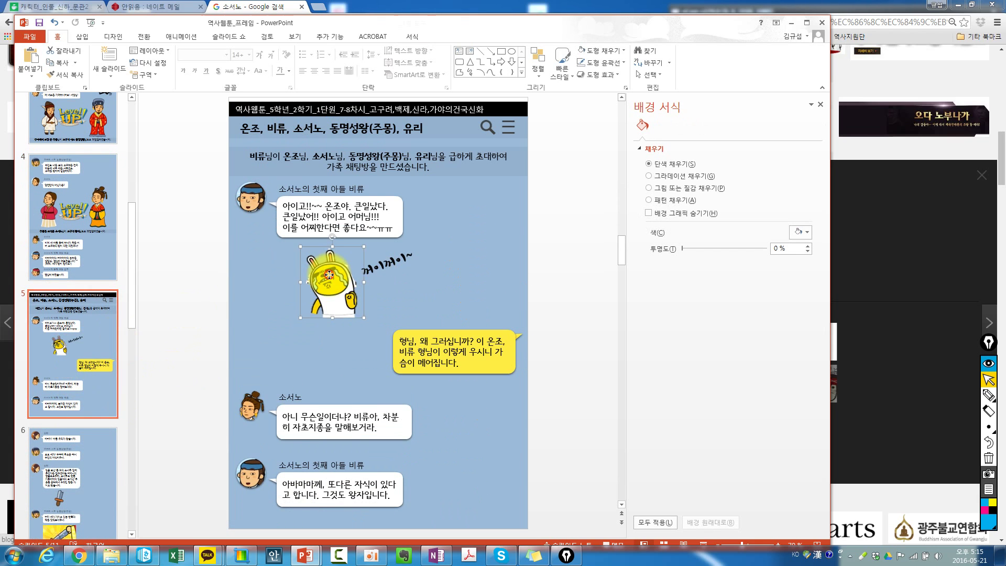
Switch to Chrome and search Google Images for "카카오톡 이모티콘".
left_click(79, 555)
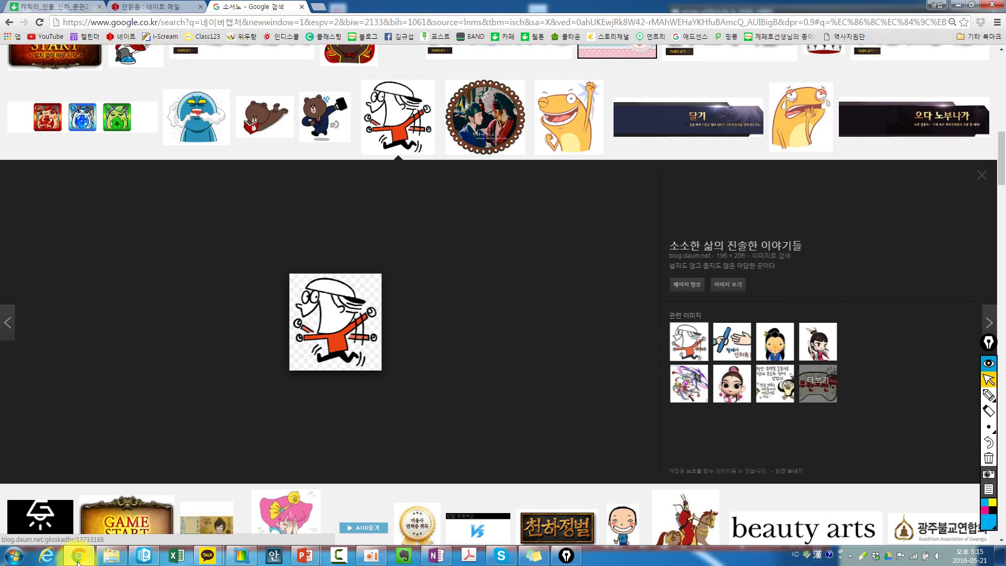
left_click(219, 23)
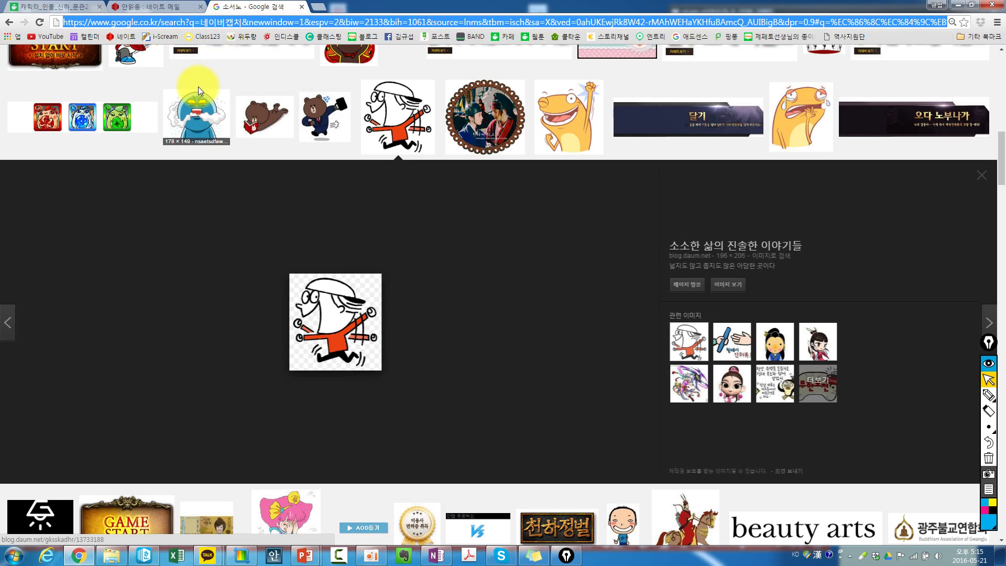
type("ㅋ카카오톡")
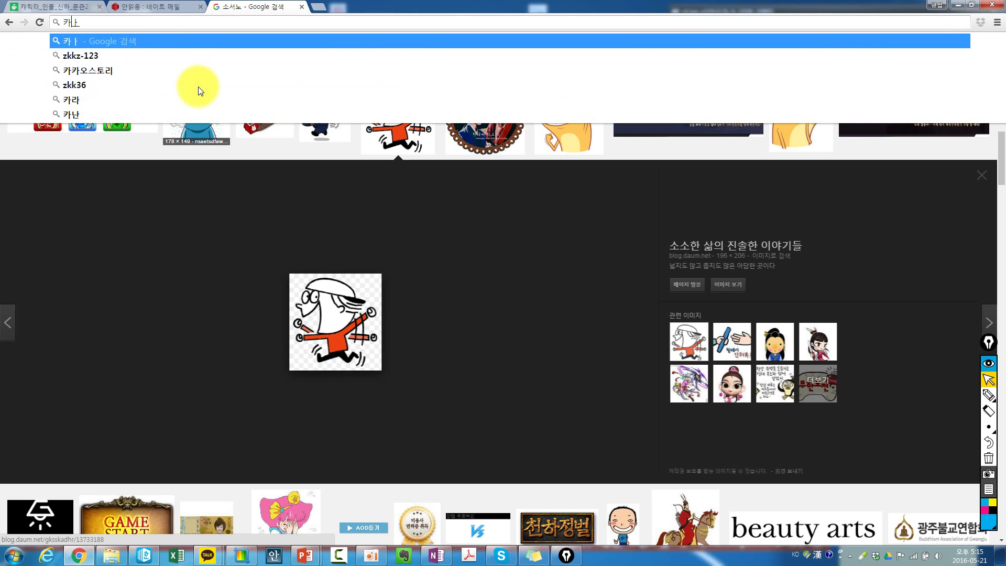
type(" 이")
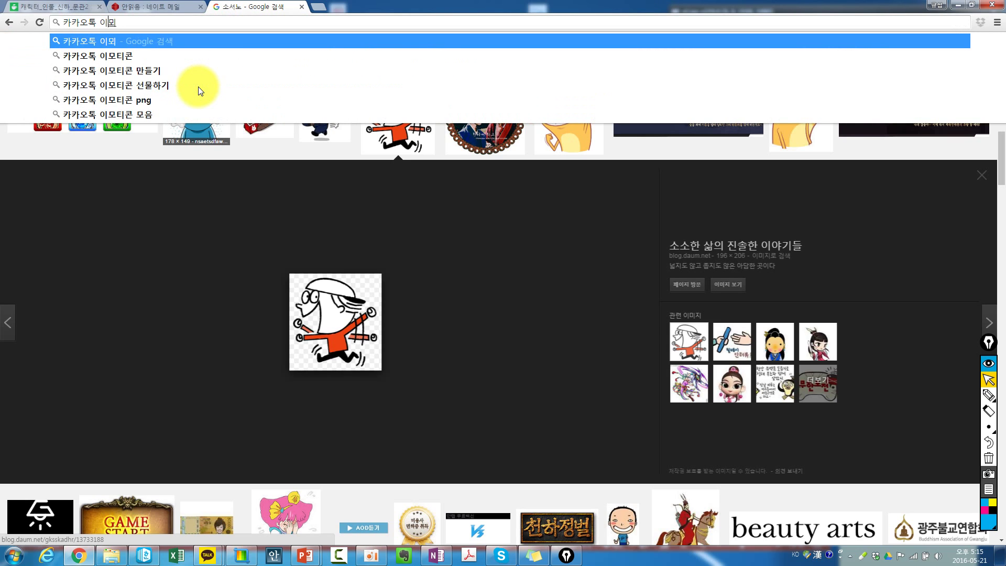
type("모티콘")
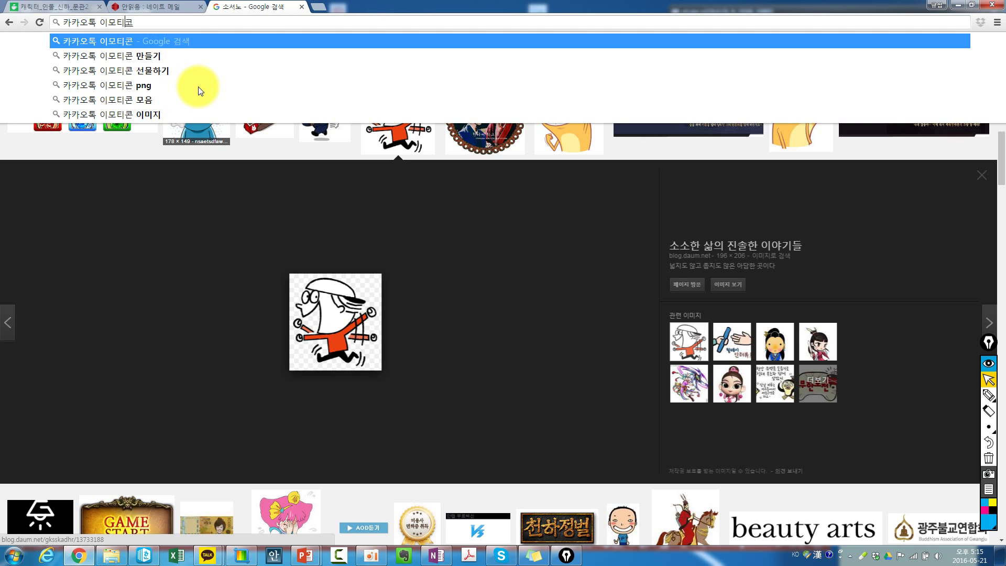
key("Return")
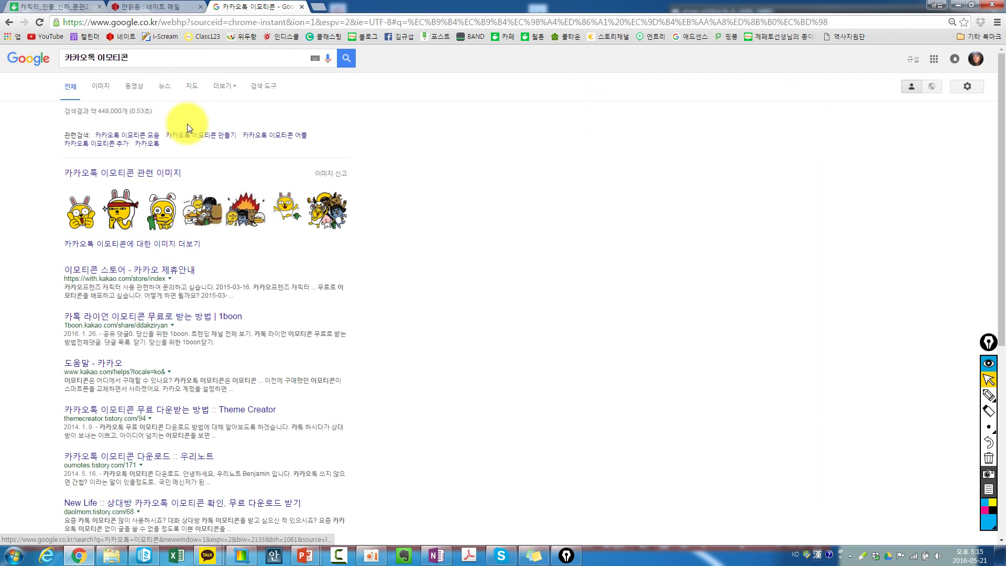
left_click(101, 90)
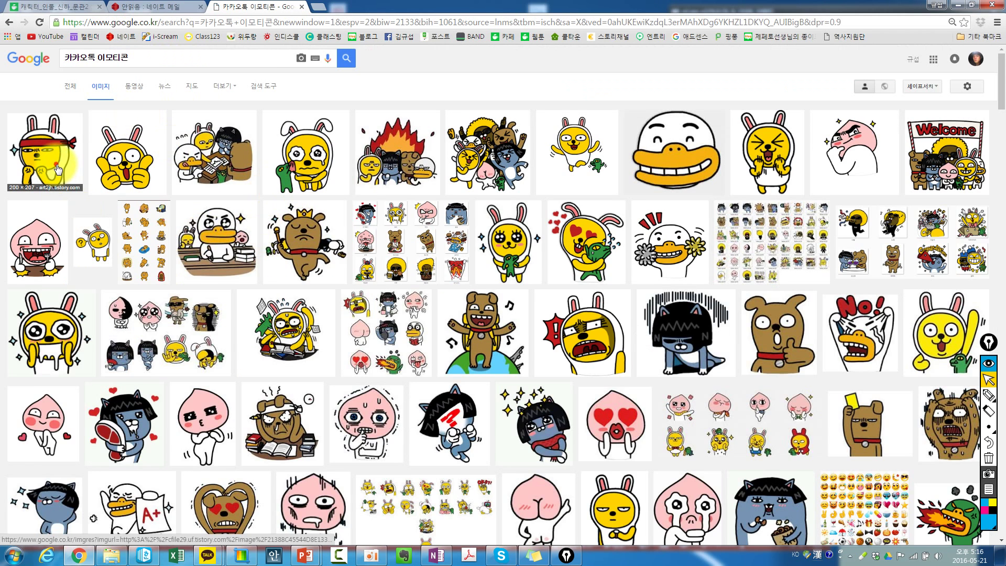
Preview the first emoticon results and copy the image of the characters gathered around a desk.
left_click(58, 168)
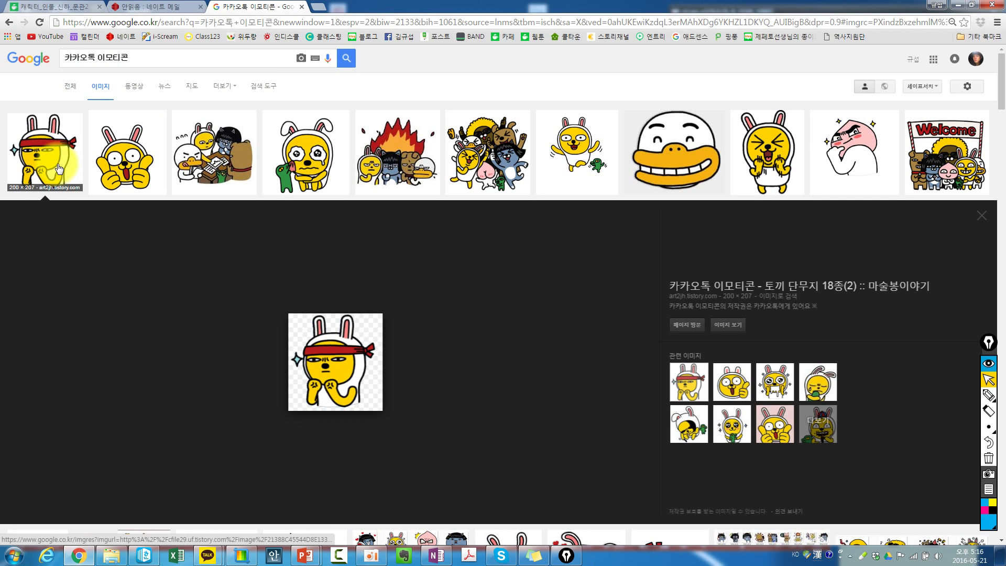
left_click(122, 157)
left_click(183, 157)
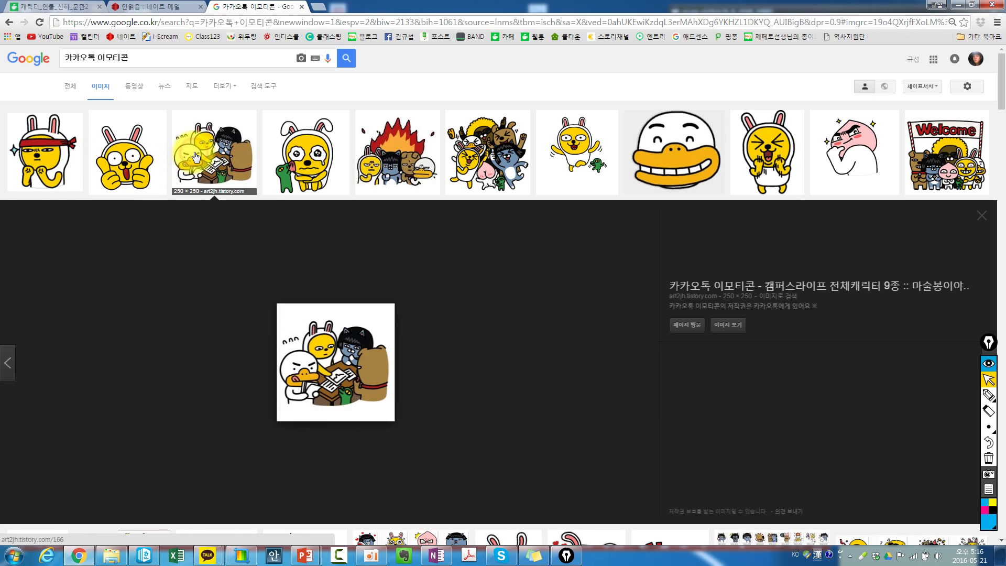
right_click(339, 356)
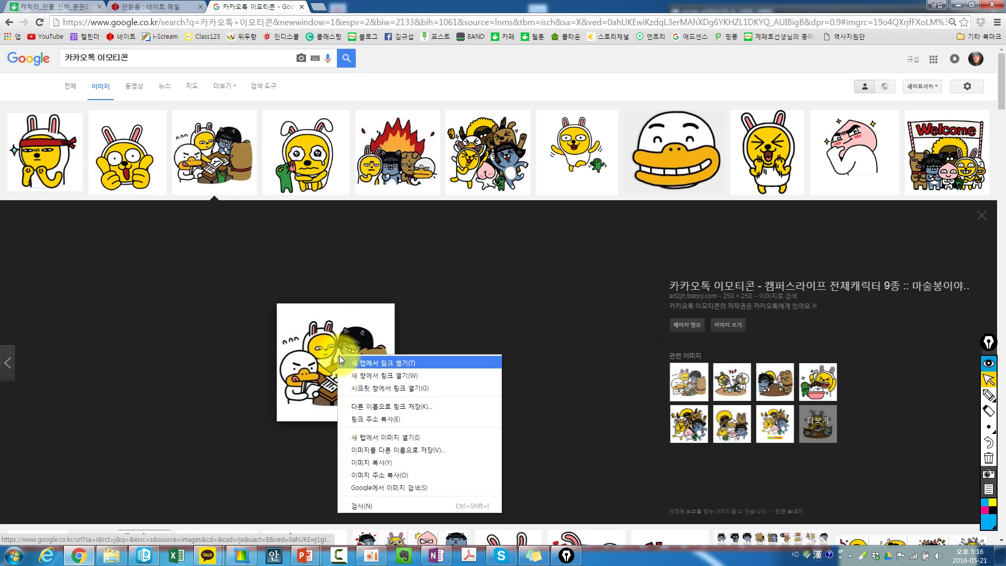
left_click(408, 459)
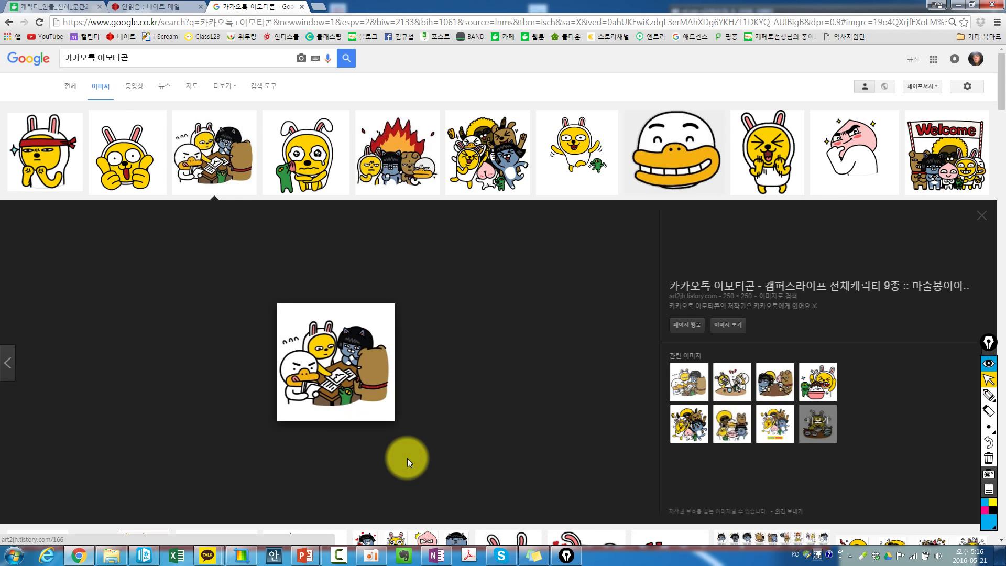
key("alt+Tab")
left_click(527, 290)
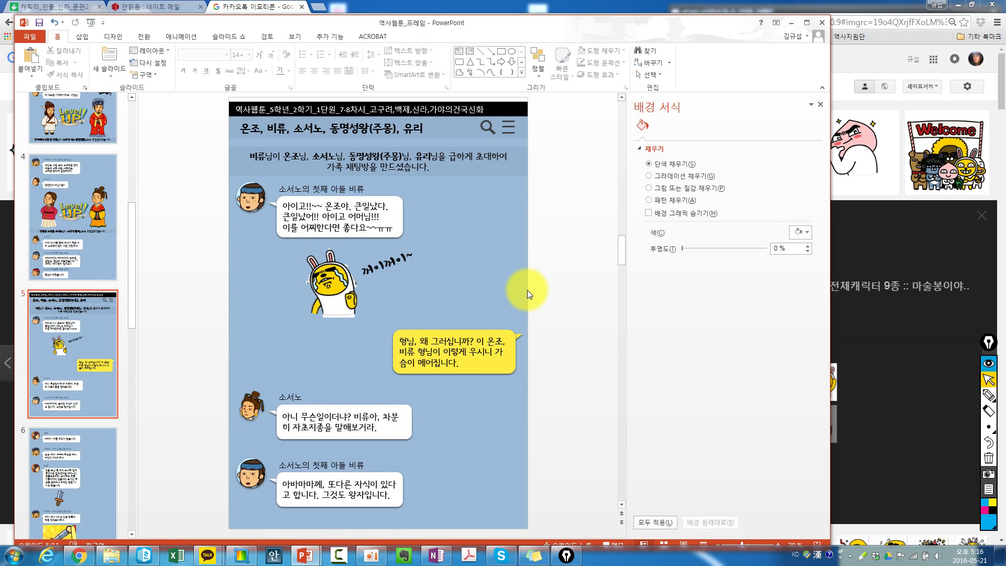
key("alt+Tab")
Preview further emoticon results to check their backgrounds, ending with the white duck holding pompoms.
left_click(570, 158)
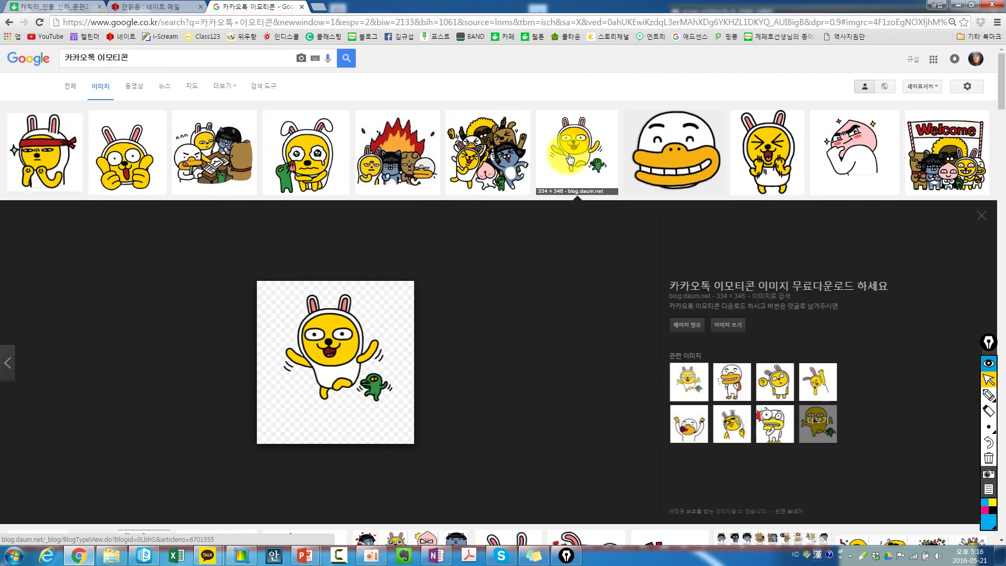
left_click(306, 144)
left_click(661, 147)
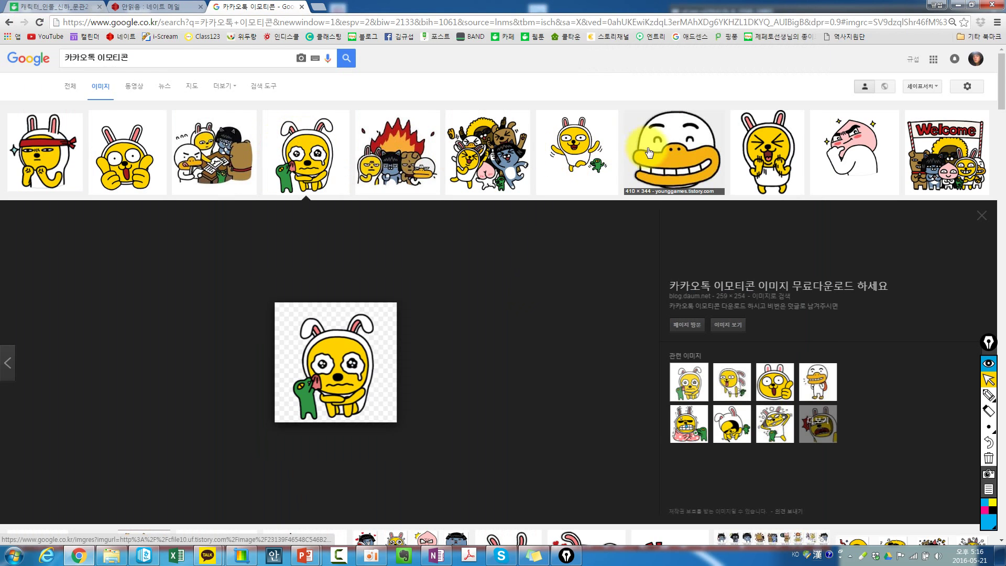
left_click(755, 143)
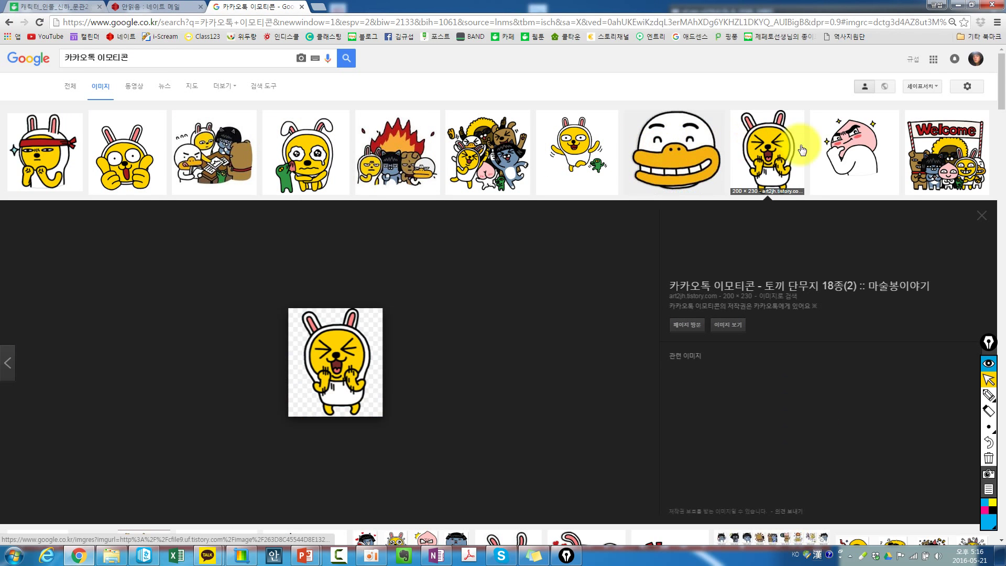
left_click(854, 147)
scroll(607, 232, "down", 4)
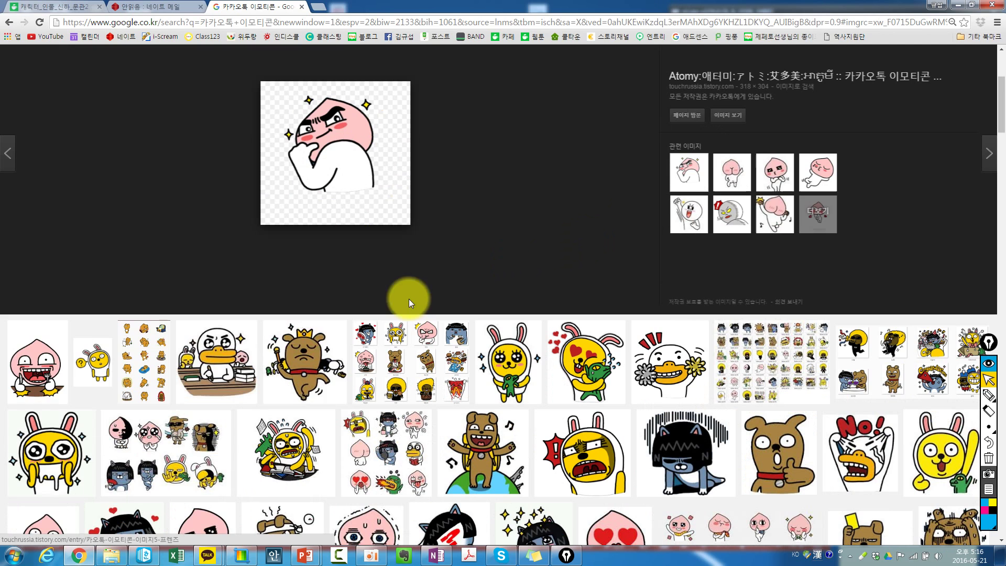
left_click(27, 365)
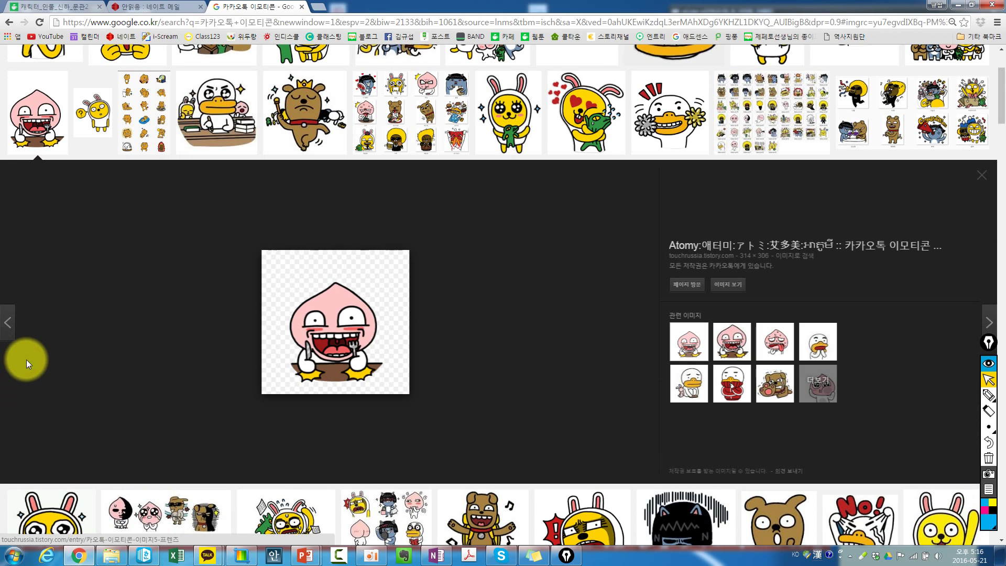
left_click(276, 102)
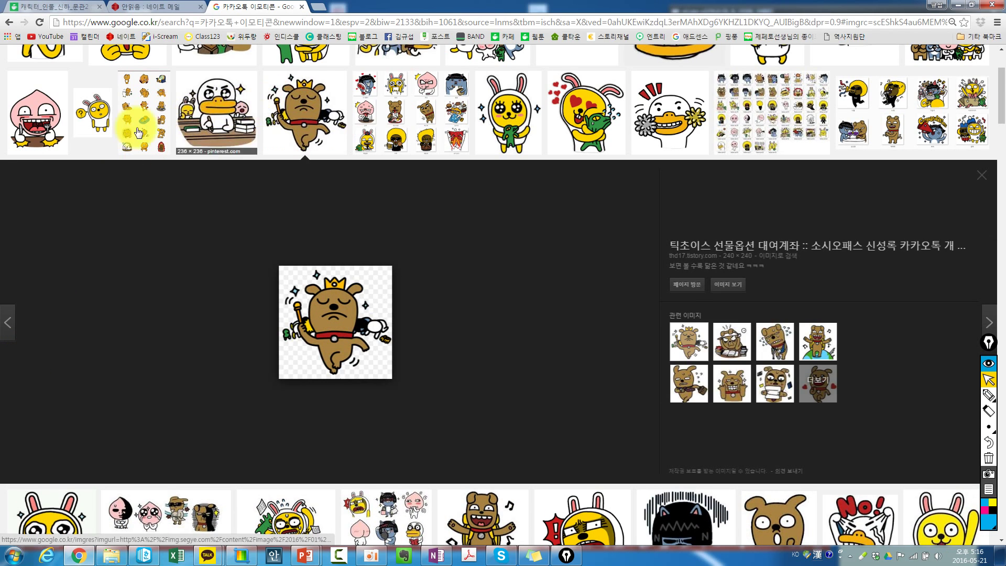
left_click(108, 121)
left_click(590, 112)
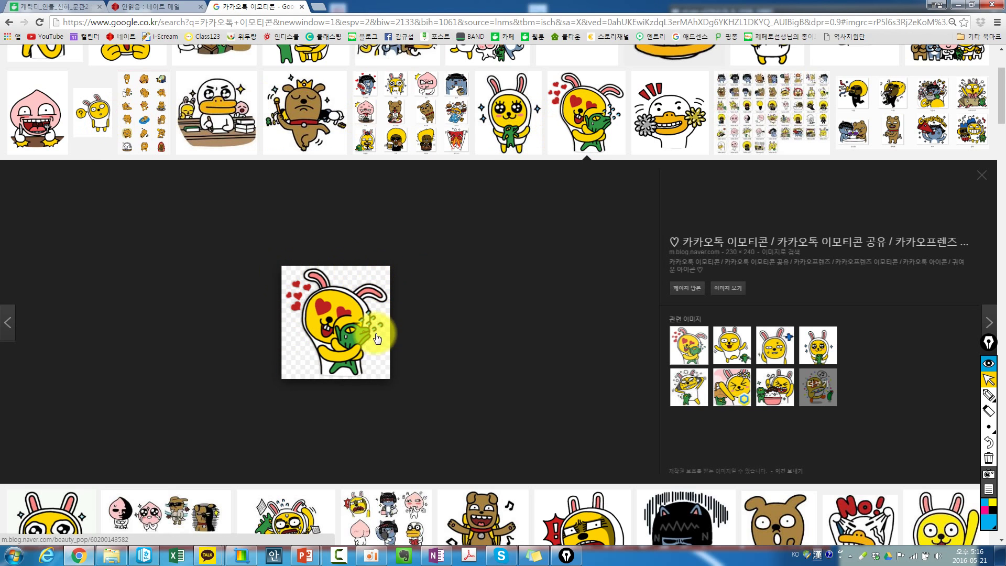
left_click(661, 124)
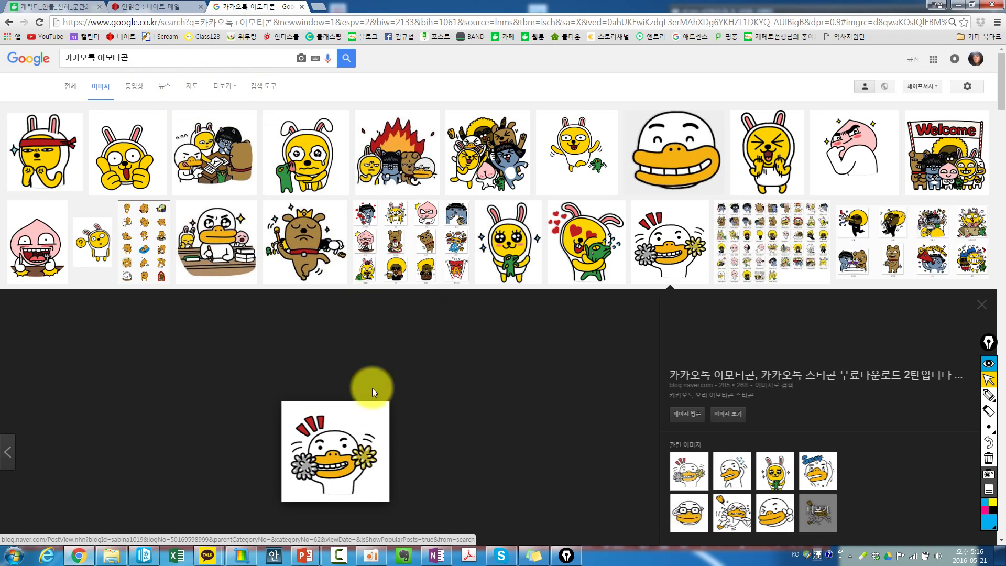
Try to copy the pompom duck image and paste it onto slide 5 in PowerPoint.
right_click(344, 434)
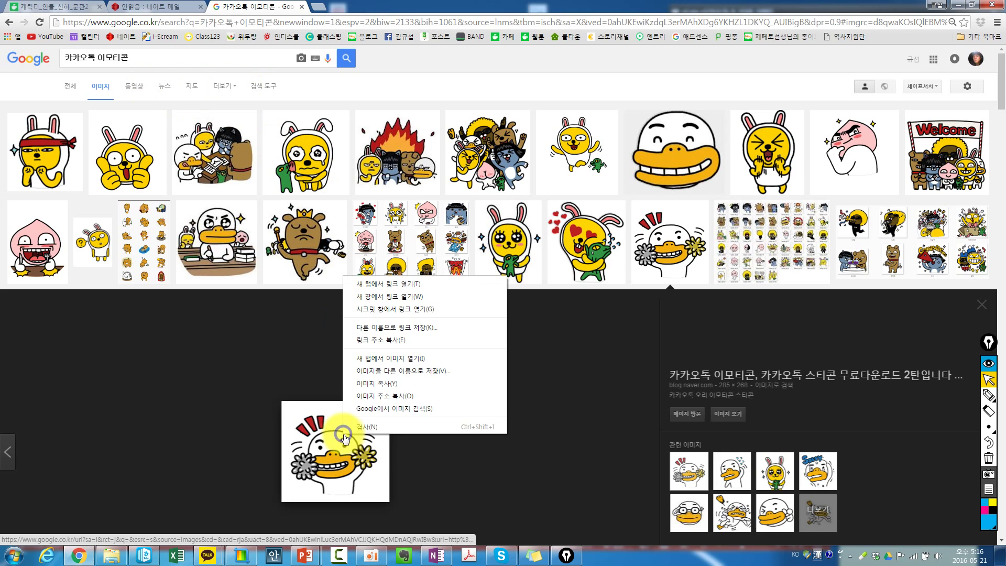
left_click(385, 383)
key("alt+Tab")
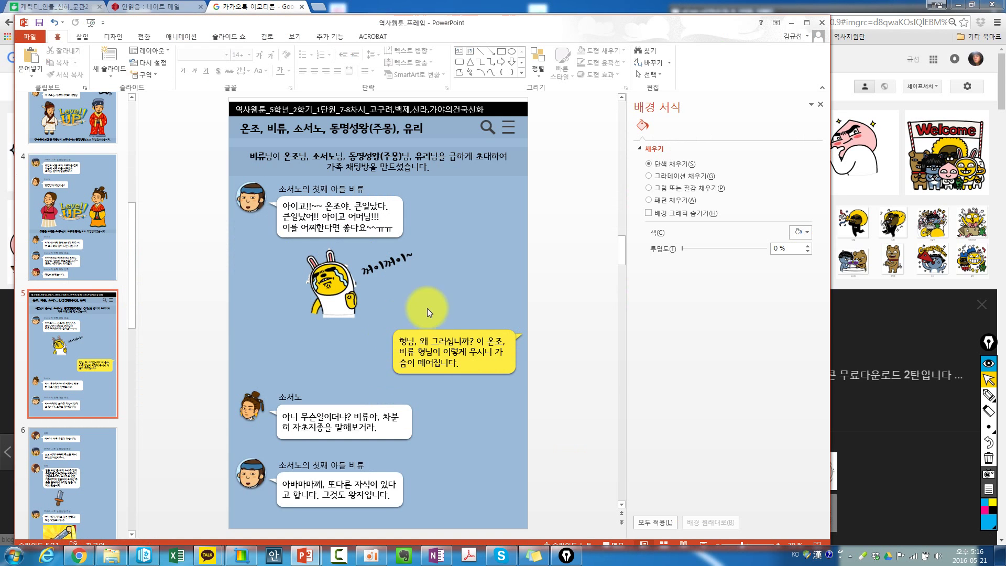
key("ctrl+v")
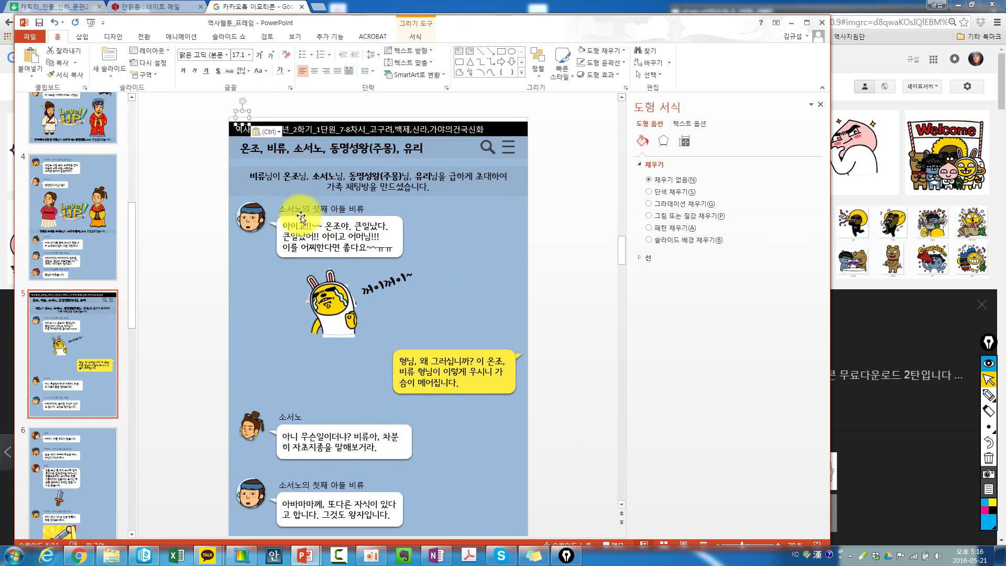
left_click(224, 274)
Return to Chrome and capture the pompom duck preview as a screen region.
key("alt+Tab")
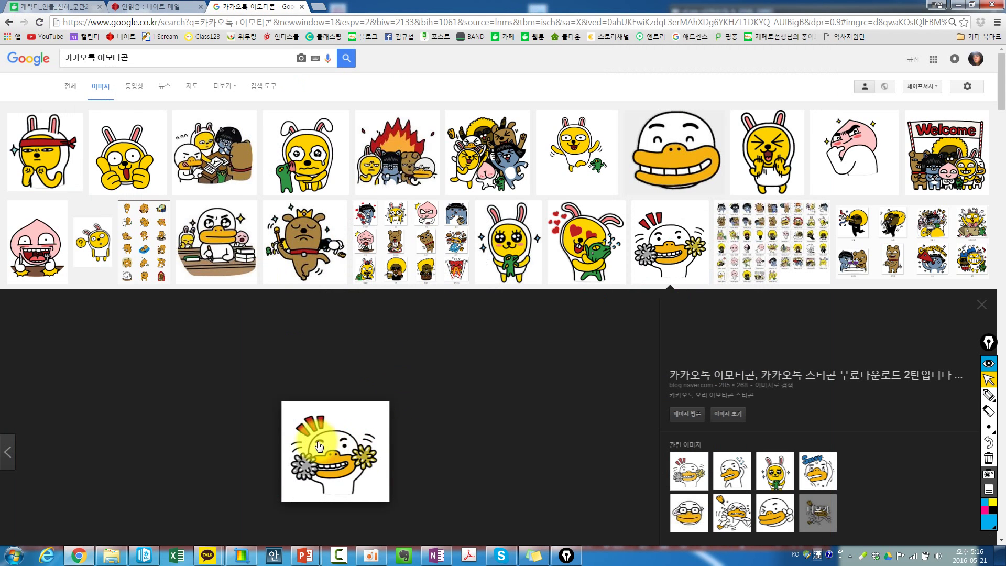
key("Print")
left_click_drag(283, 406, 386, 499)
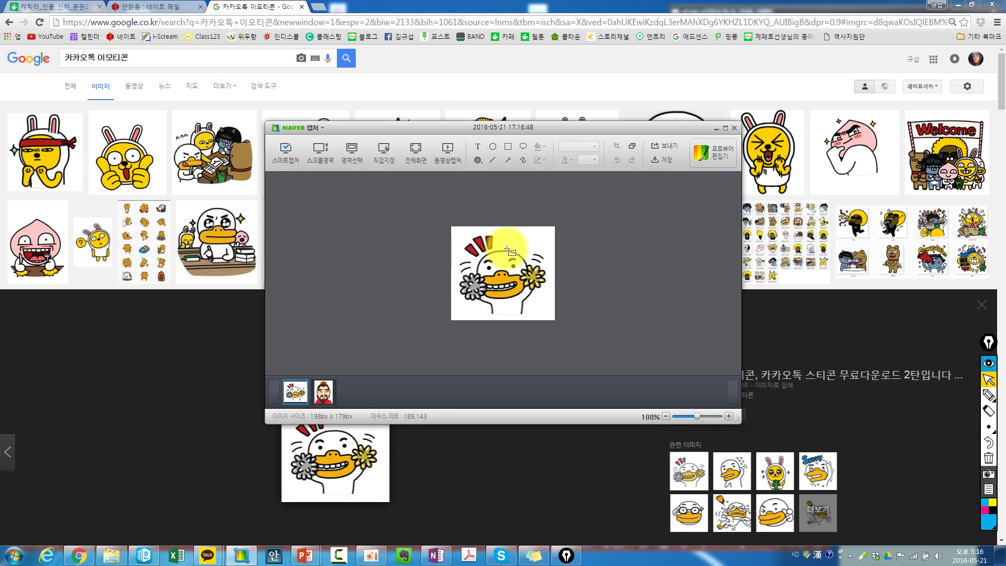
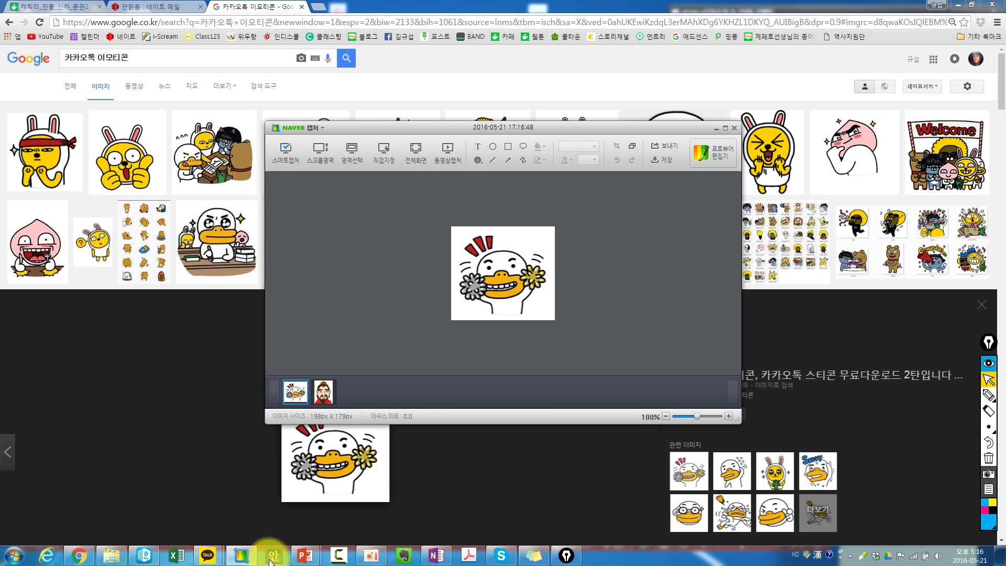
Paste the captured duck onto slide 5 of the 역사웹툰_프레임 presentation in PowerPoint and place it over the crying rabbit.
mouse_move(301, 554)
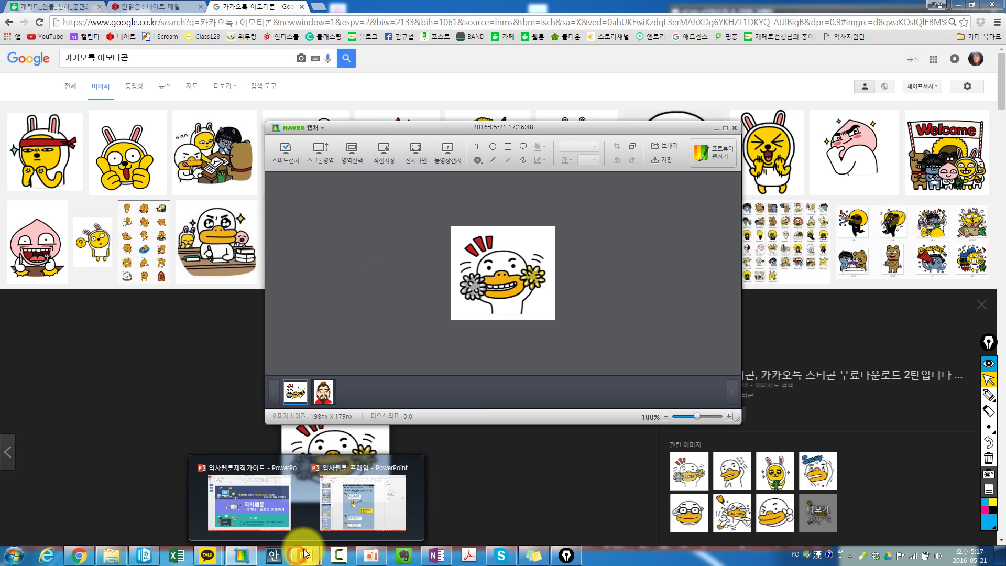
left_click(370, 502)
key("ctrl+v")
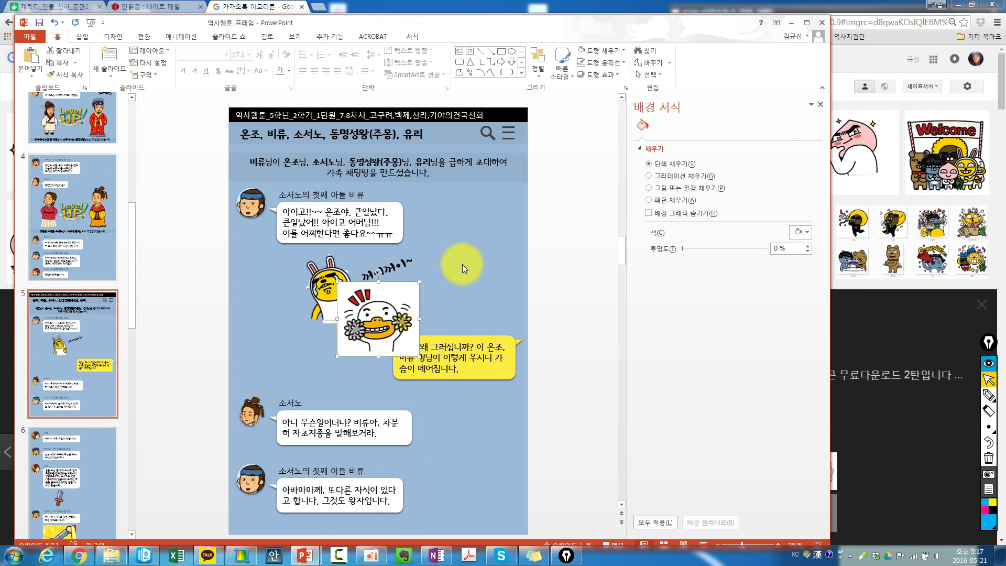
left_click_drag(379, 310, 511, 264)
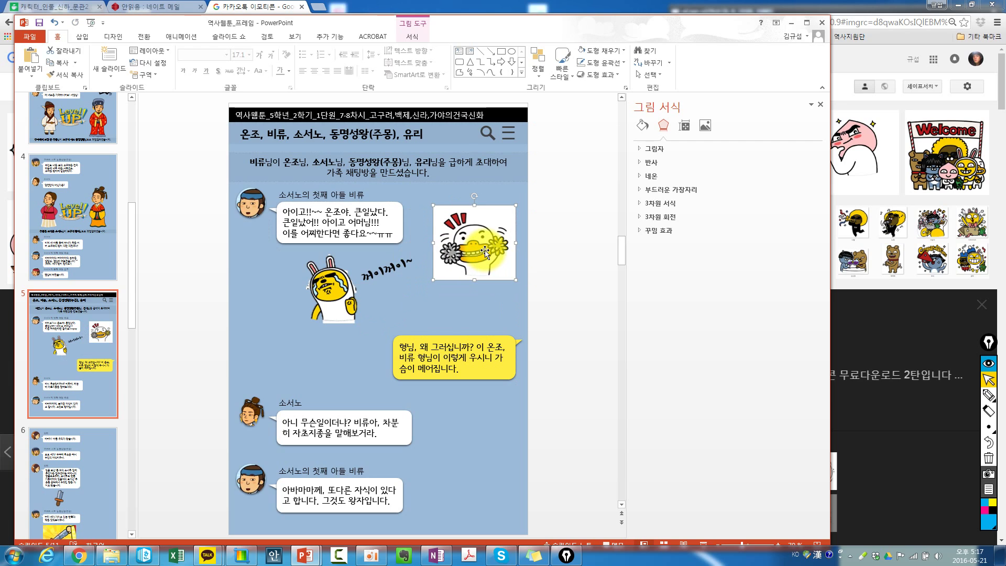
left_click_drag(485, 251, 349, 299)
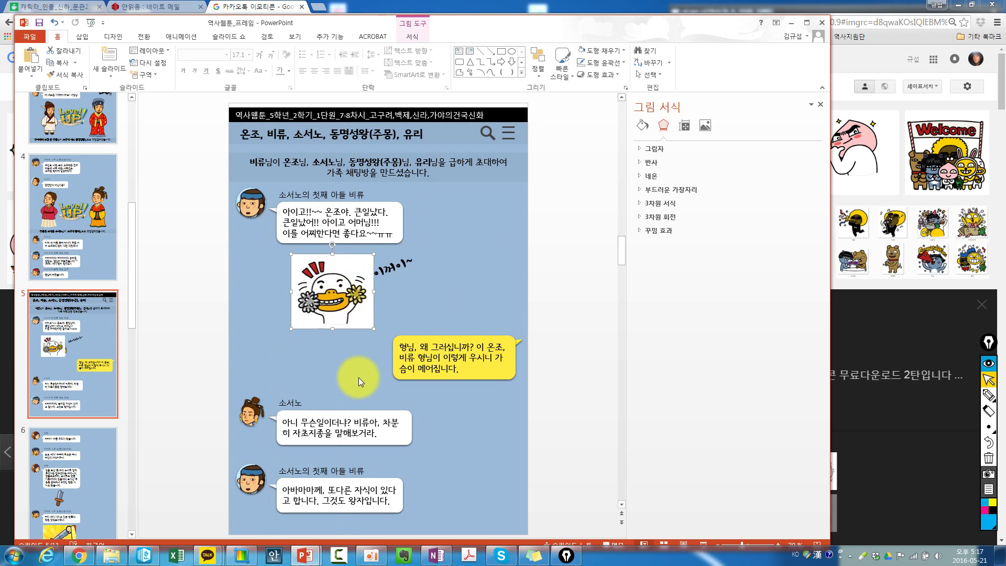
Remove the pompom duck picture's background, marking the duck and its pompoms as areas to keep, and move it beside the crying rabbit.
left_click(357, 378)
left_click(338, 282)
double_click(338, 282)
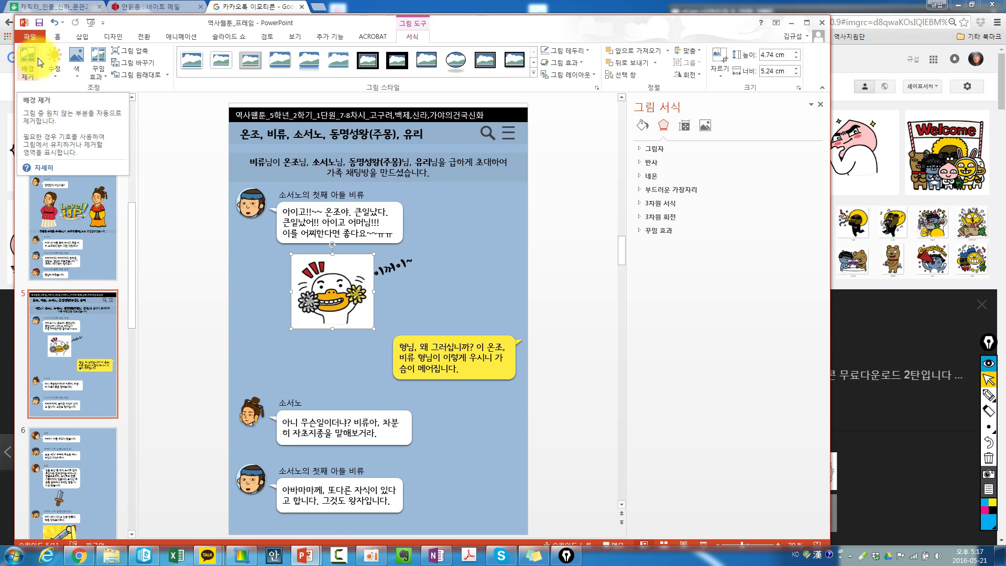
left_click(37, 58)
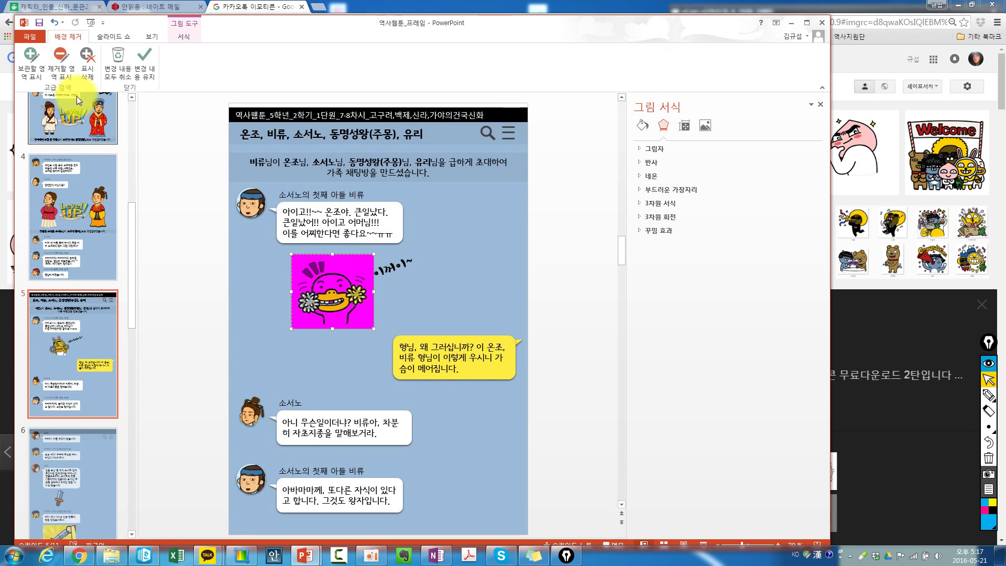
left_click(30, 62)
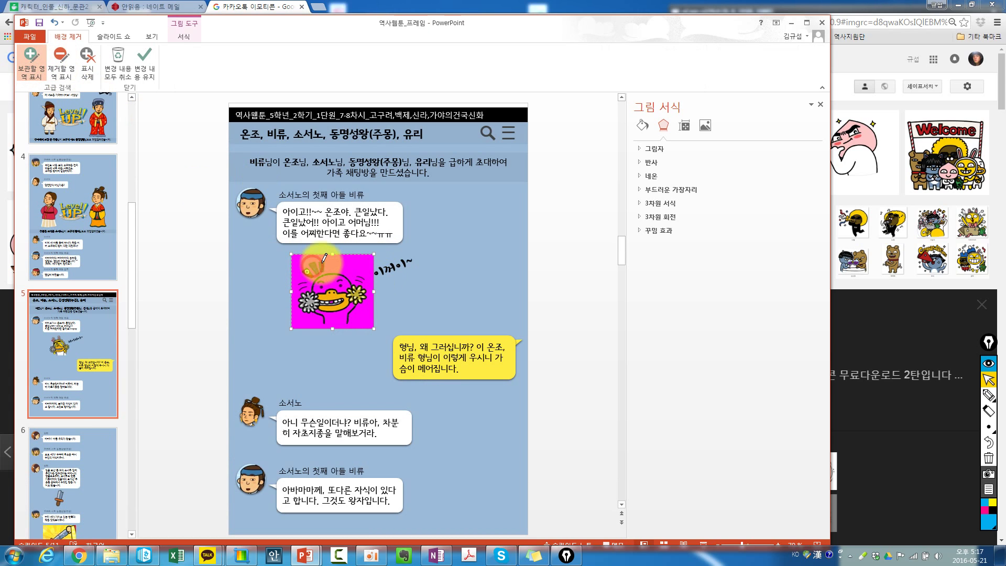
left_click_drag(318, 282, 352, 288)
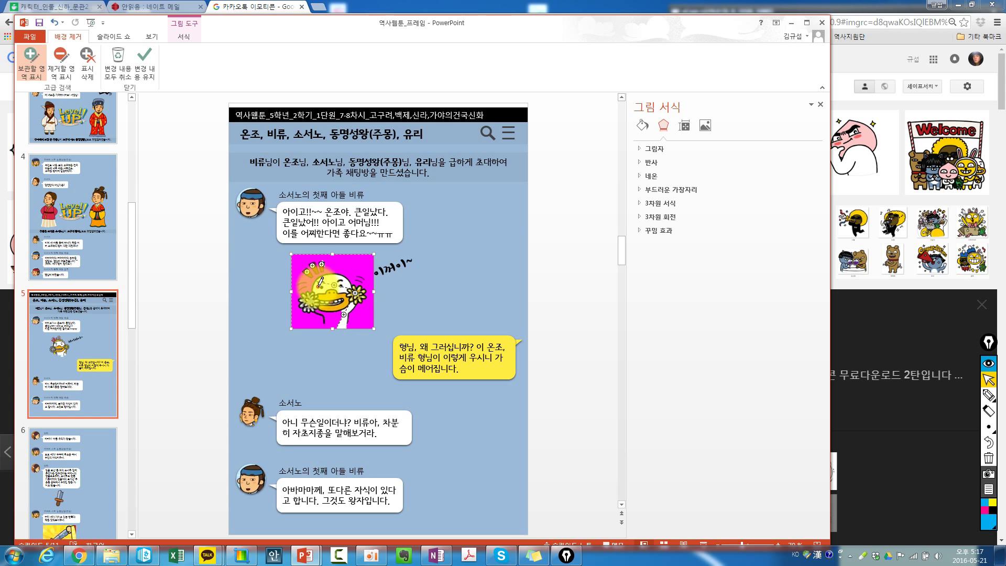
mouse_move(320, 283)
left_mouse_down()
mouse_move(323, 300)
mouse_move(309, 306)
left_mouse_up()
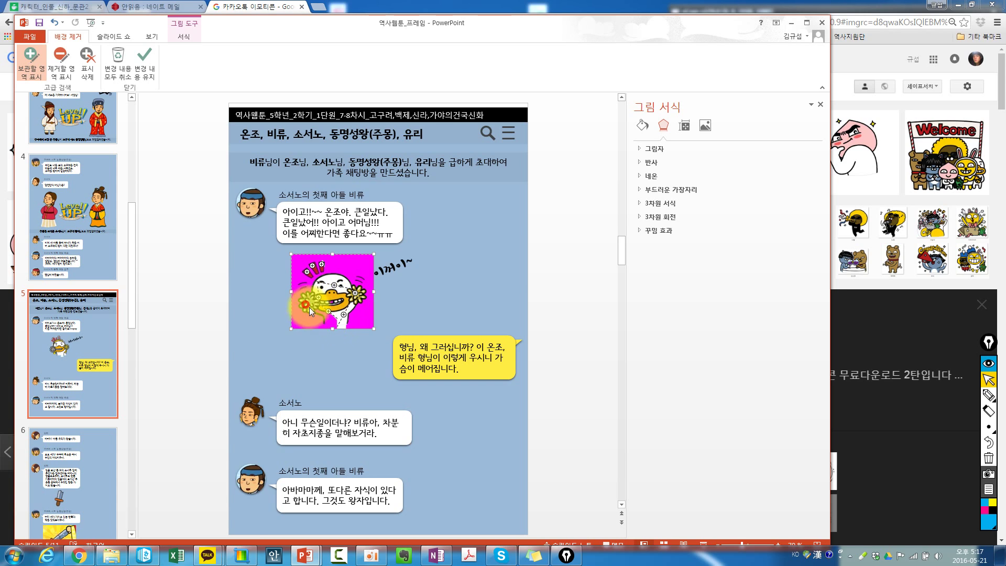
left_click(345, 355)
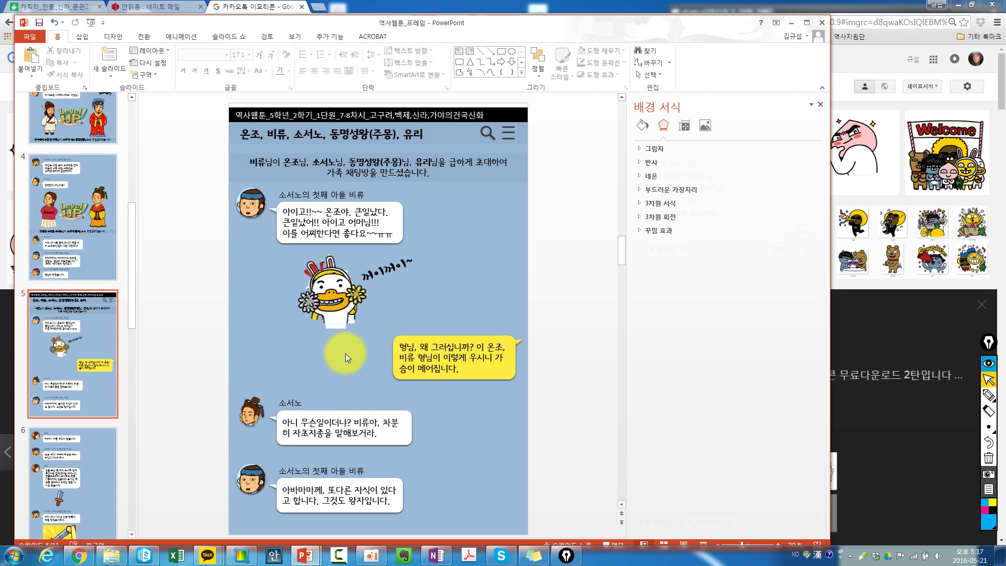
left_click_drag(355, 282, 281, 304)
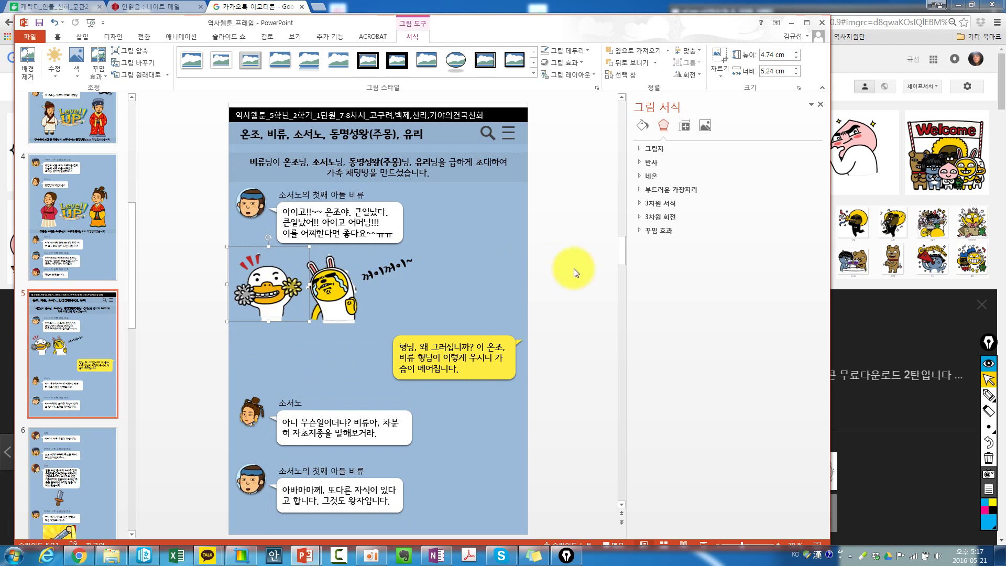
Return to Chrome and filter the 카카오톡 이모티콘 image results to transparent (투명) pictures.
left_click(856, 8)
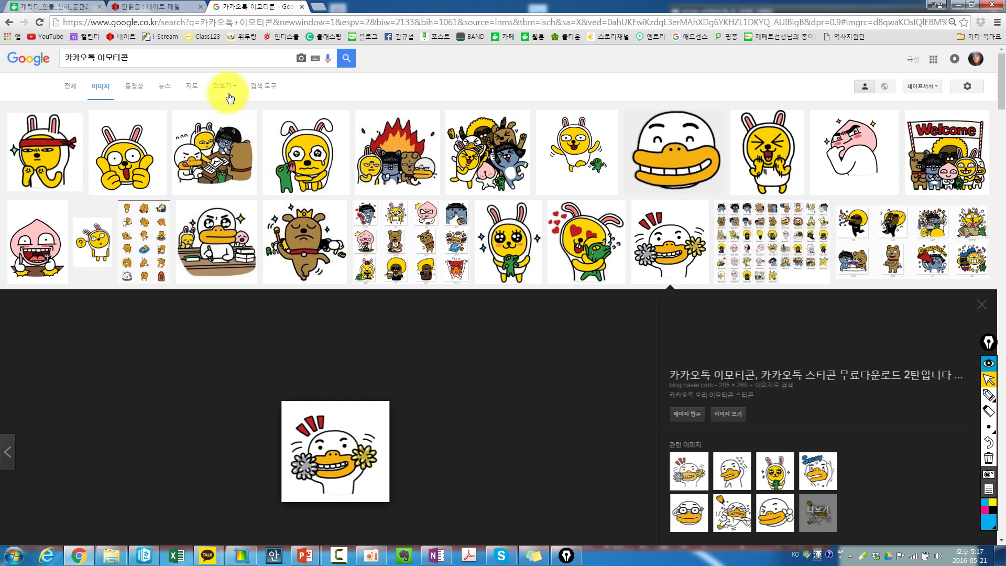
left_click(264, 89)
left_click(103, 112)
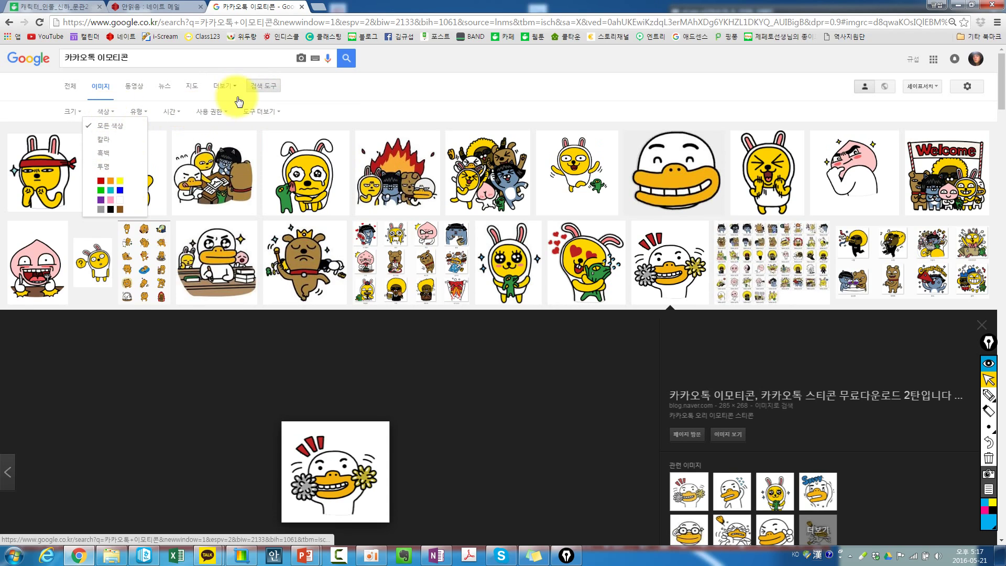
left_click(252, 112)
left_click(302, 106)
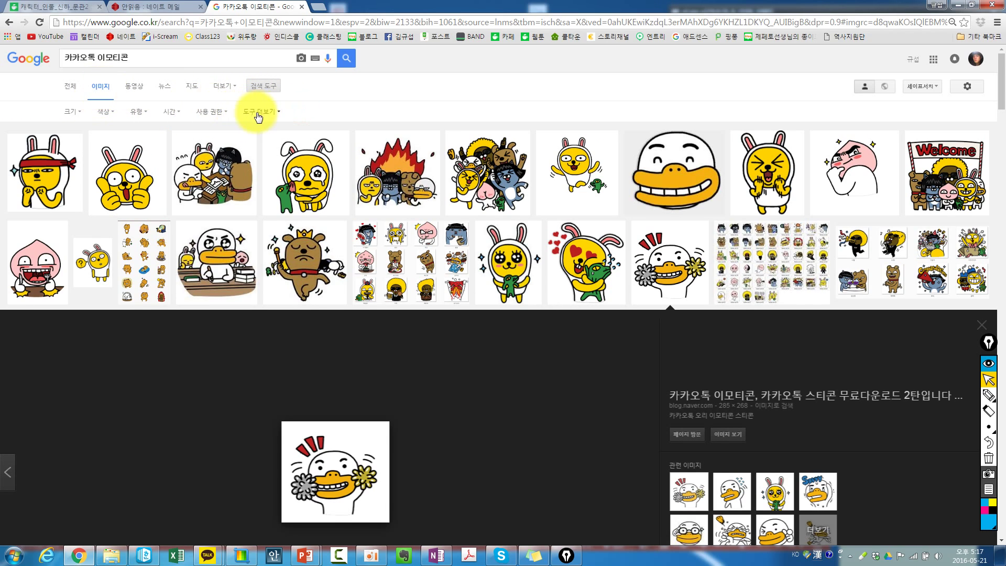
left_click(103, 111)
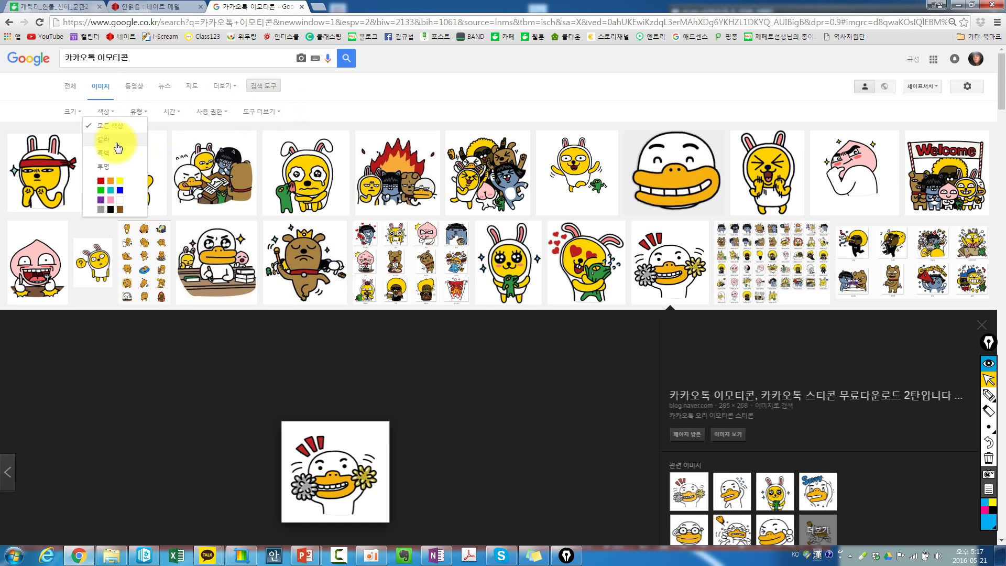
left_click(112, 166)
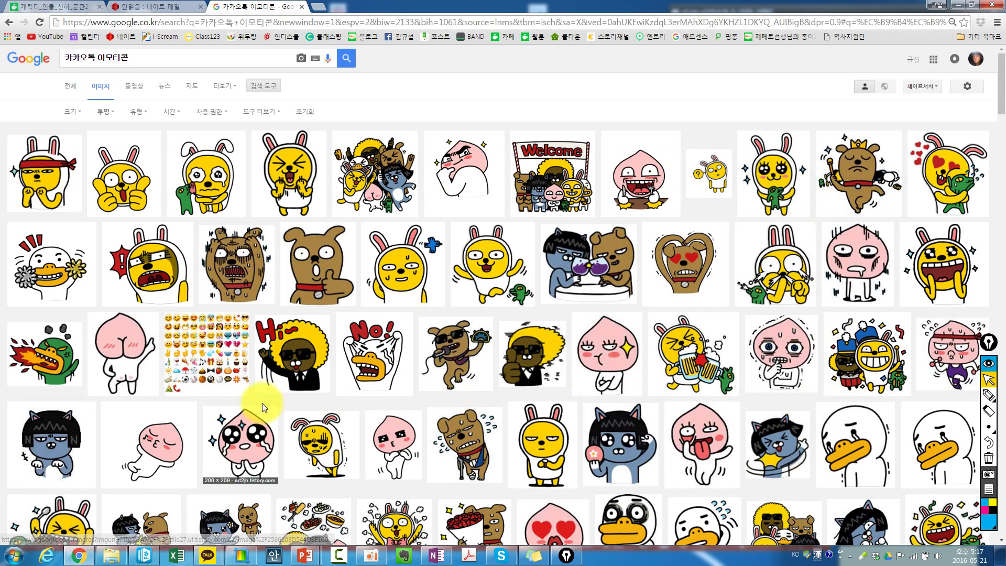
Preview the tearful pink peach emoticon with clasped hands and copy its image.
left_click(242, 449)
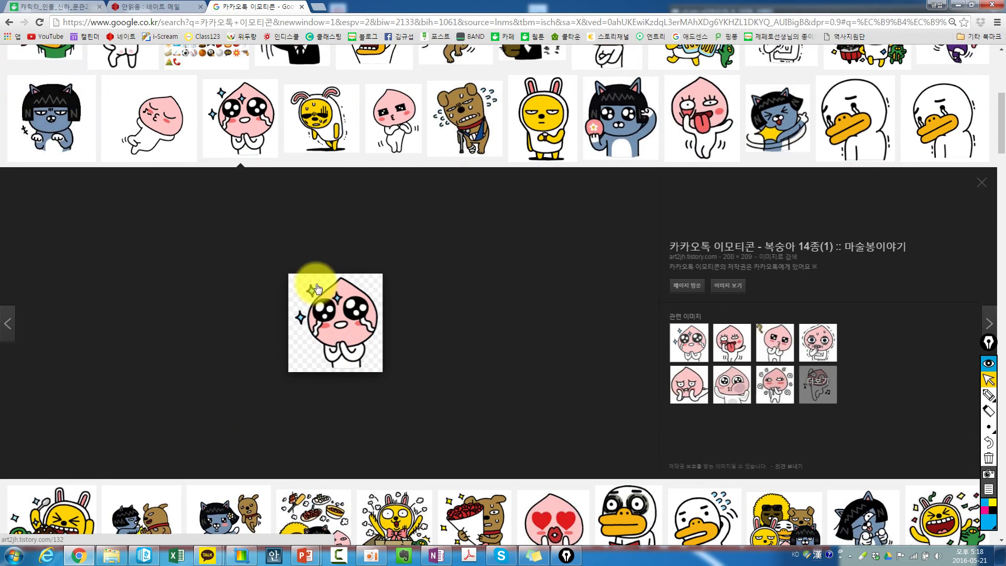
right_click(345, 315)
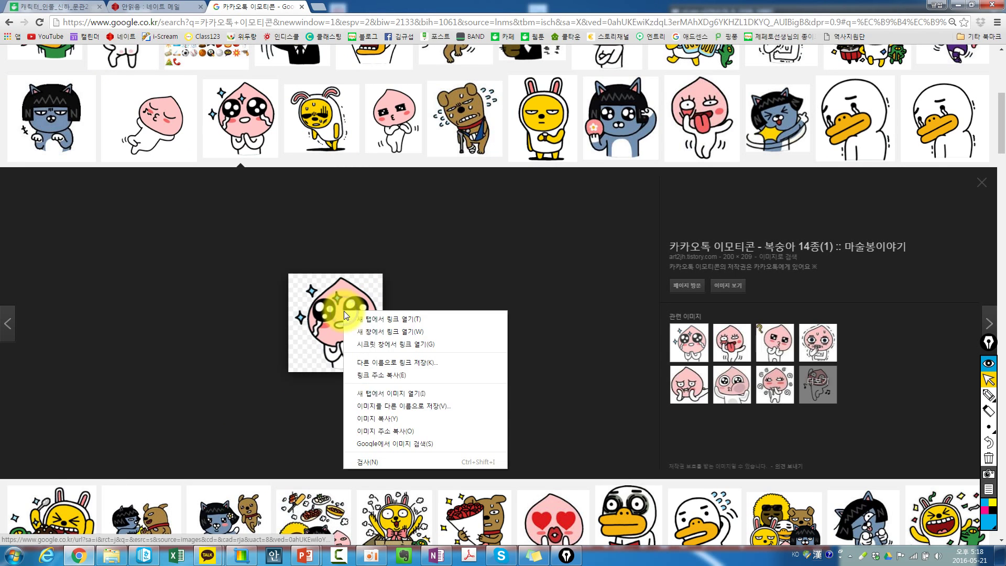
left_click(388, 418)
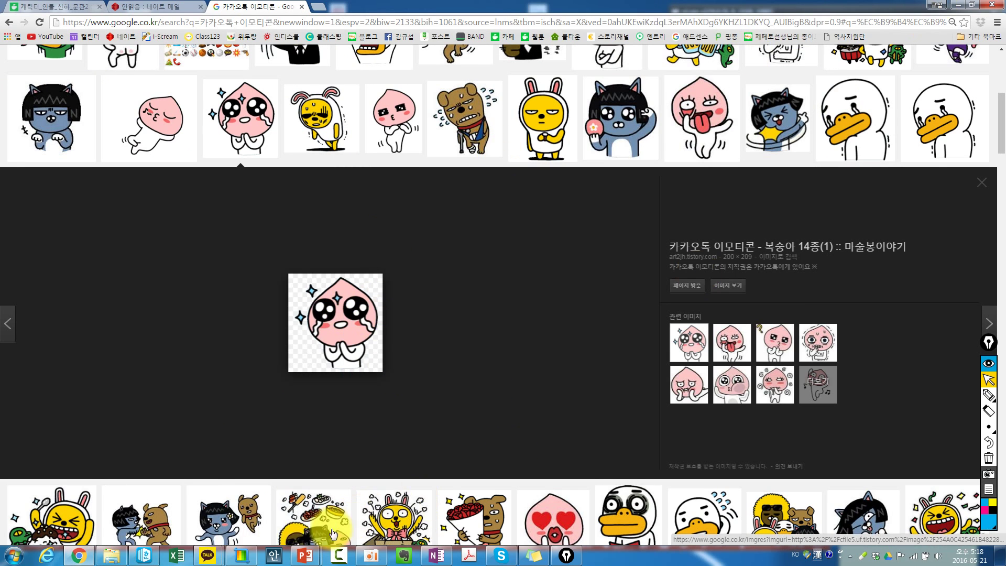
Switch to PowerPoint, paste the peach onto slide 5 over the crying rabbit, and place the pompom duck beside it.
left_click(351, 504)
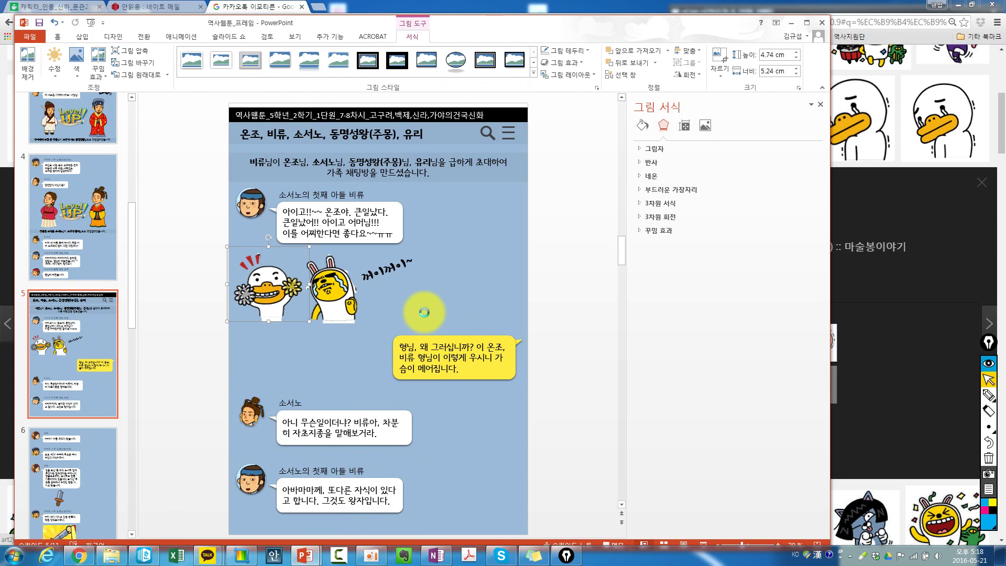
key("ctrl+v")
left_click_drag(288, 162, 493, 272)
left_click(477, 269)
left_click_drag(462, 279, 461, 277)
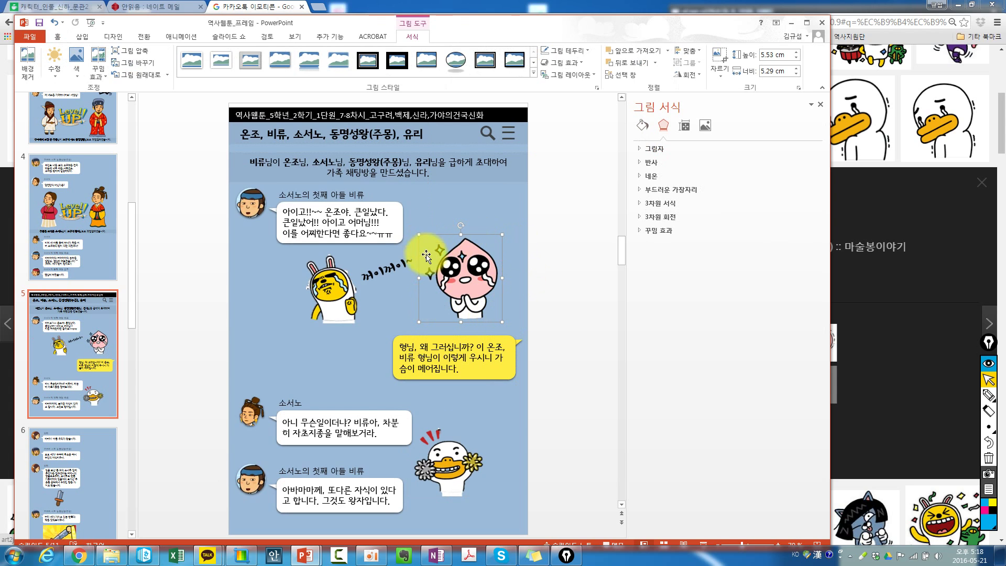
left_click_drag(481, 278, 322, 287)
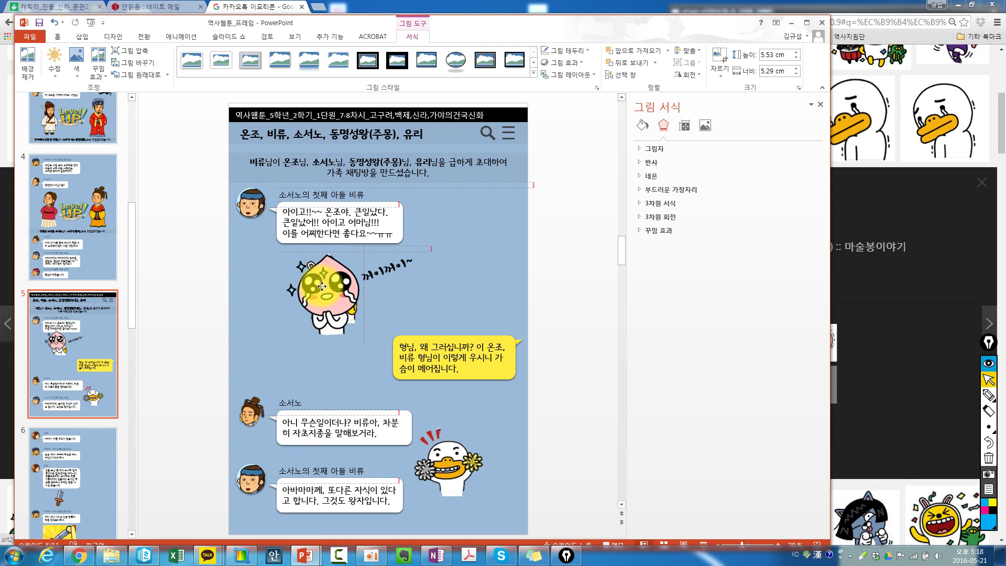
left_click_drag(437, 461, 395, 286)
Bring up the sticky note on character and emoticon search, and insert a blank slide between slides 4 and 5.
left_click(535, 556)
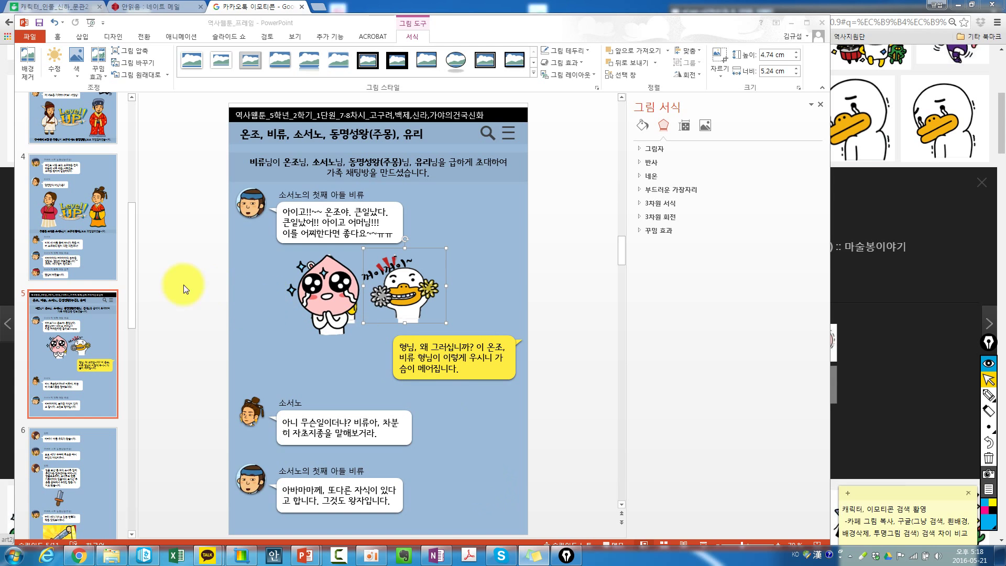
left_click(80, 286)
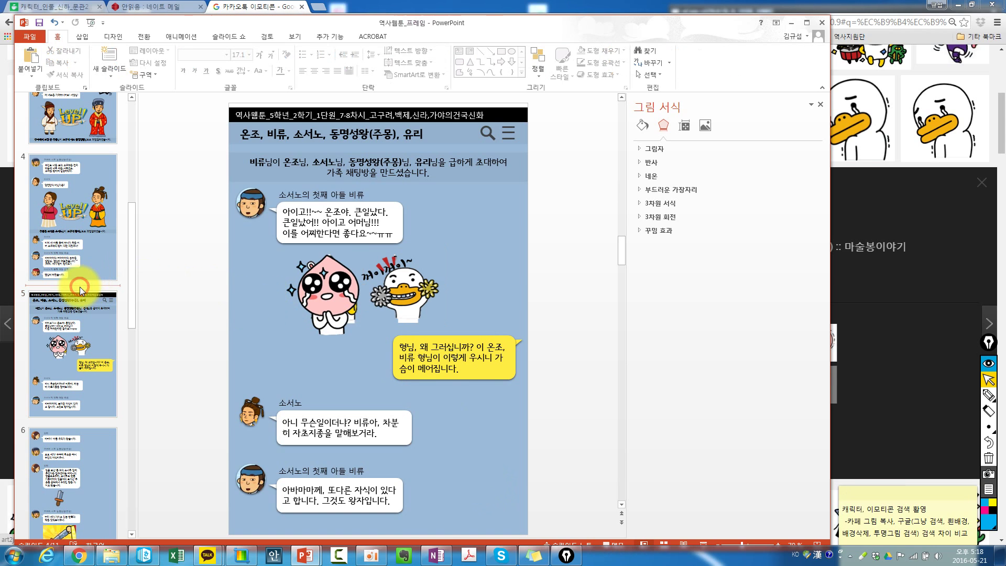
right_click(79, 287)
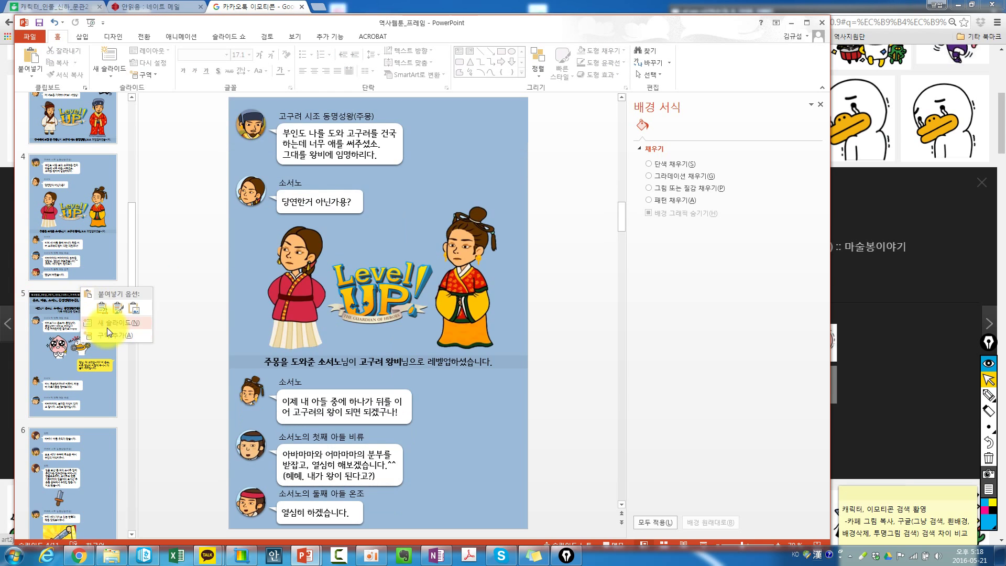
left_click(107, 328)
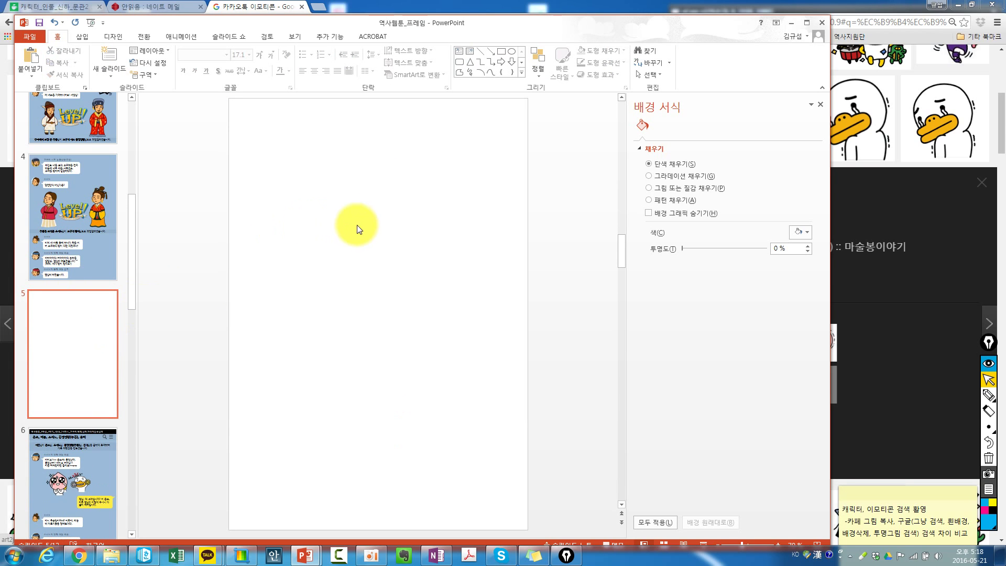
left_click(988, 397)
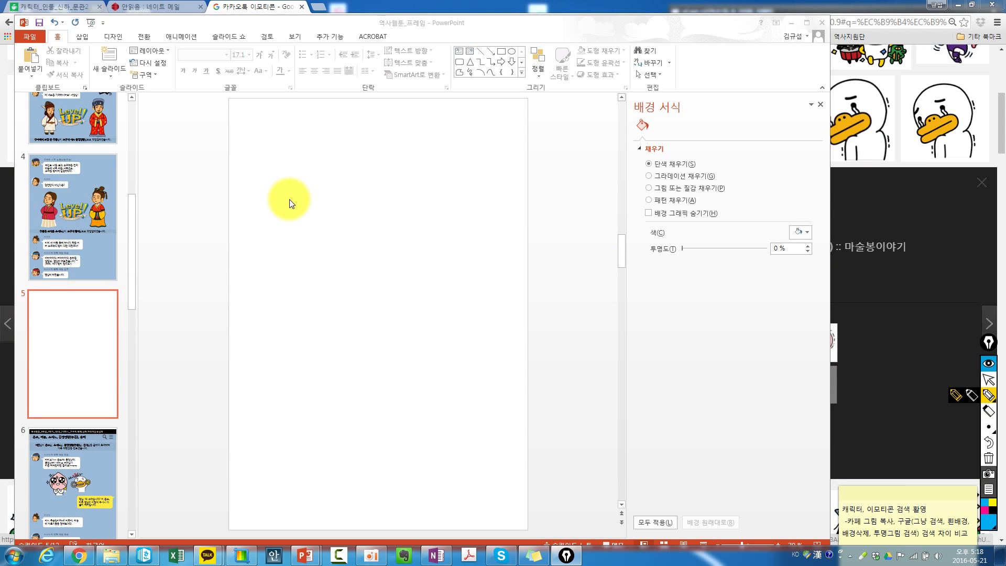
left_click(244, 115)
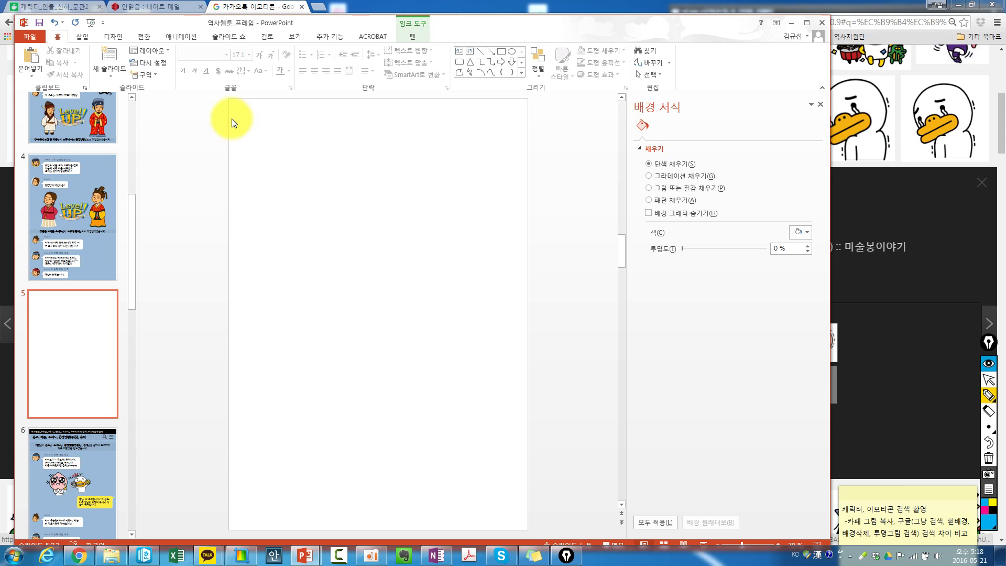
left_click(988, 397)
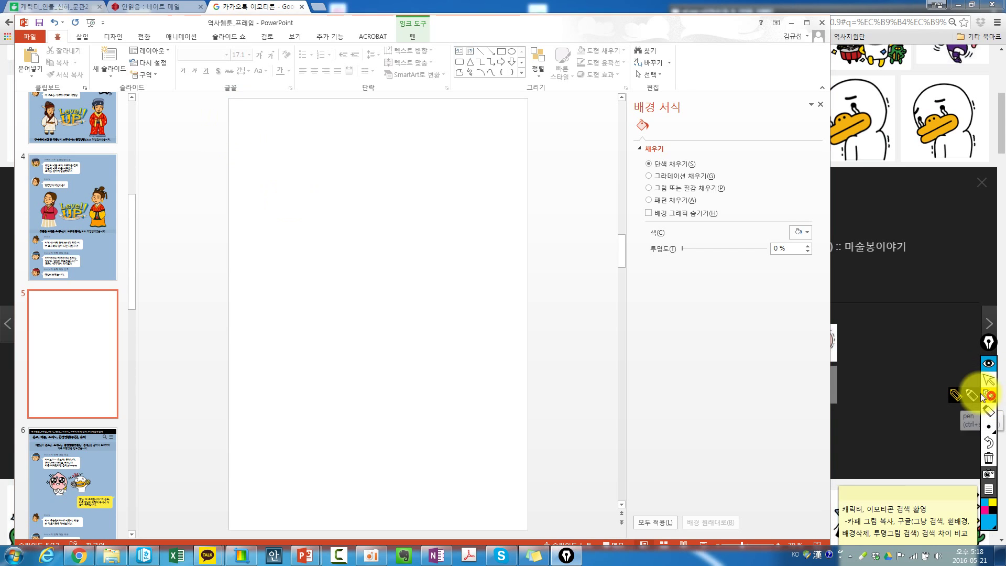
left_click(247, 122)
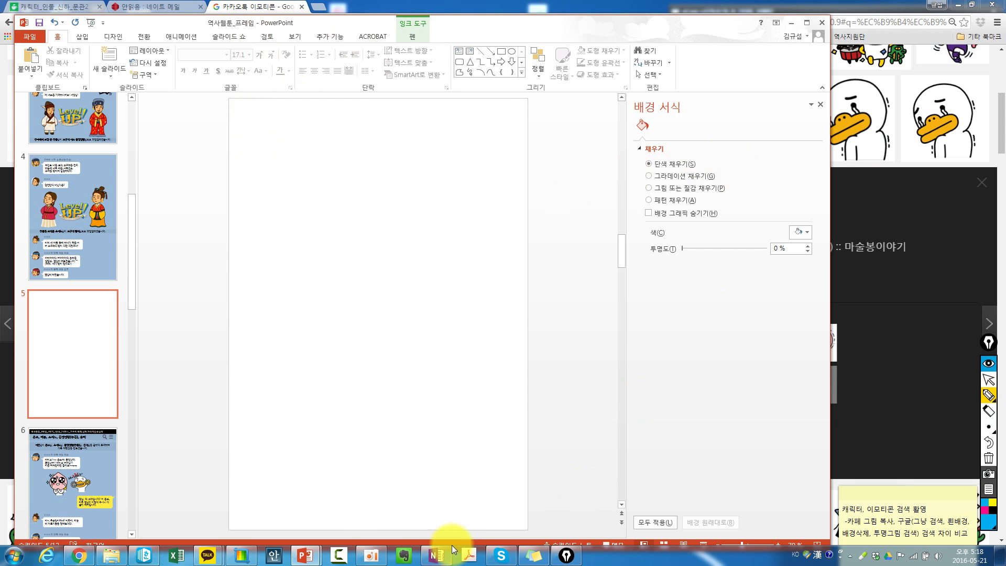
left_click(371, 556)
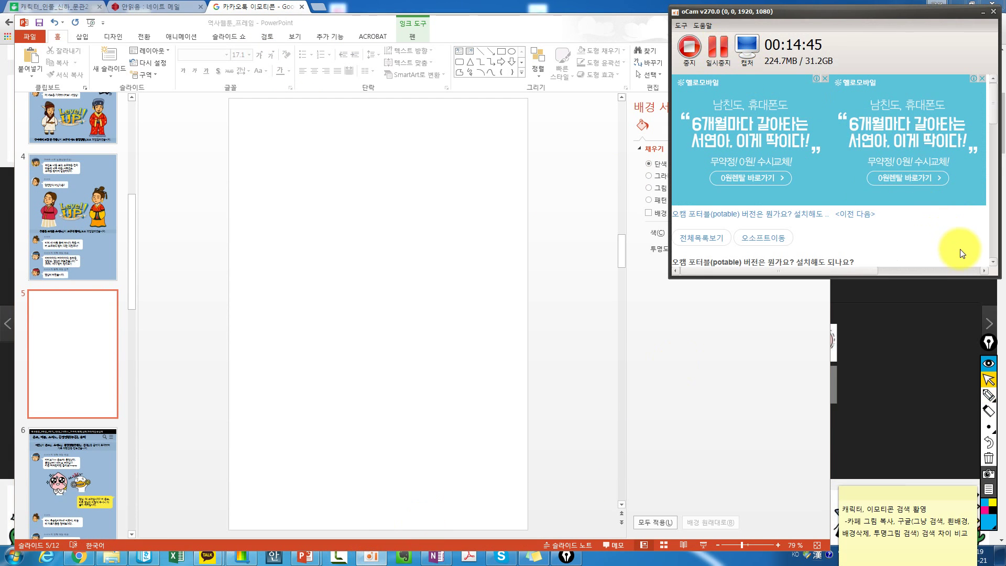
Handwrite the heading "캐릭터, 얼굴" with the screen pen near the blank slide's upper edge and underline it.
left_click(989, 395)
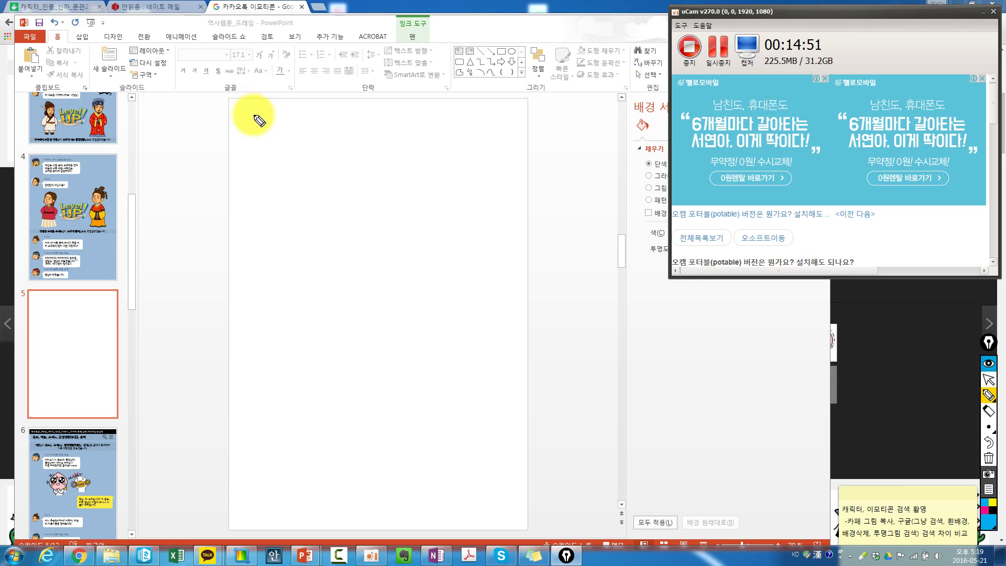
mouse_move(254, 117)
left_mouse_down()
mouse_move(268, 124)
mouse_move(281, 111)
mouse_move(277, 136)
left_mouse_up()
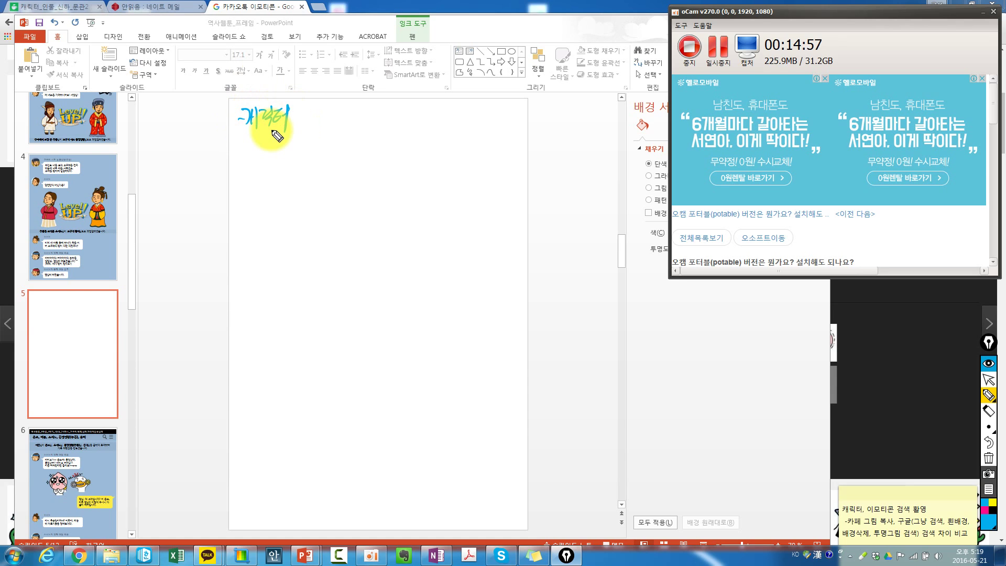
mouse_move(277, 136)
left_mouse_down()
mouse_move(287, 117)
mouse_move(321, 108)
mouse_move(337, 118)
left_mouse_up()
left_click_drag(239, 124, 342, 127)
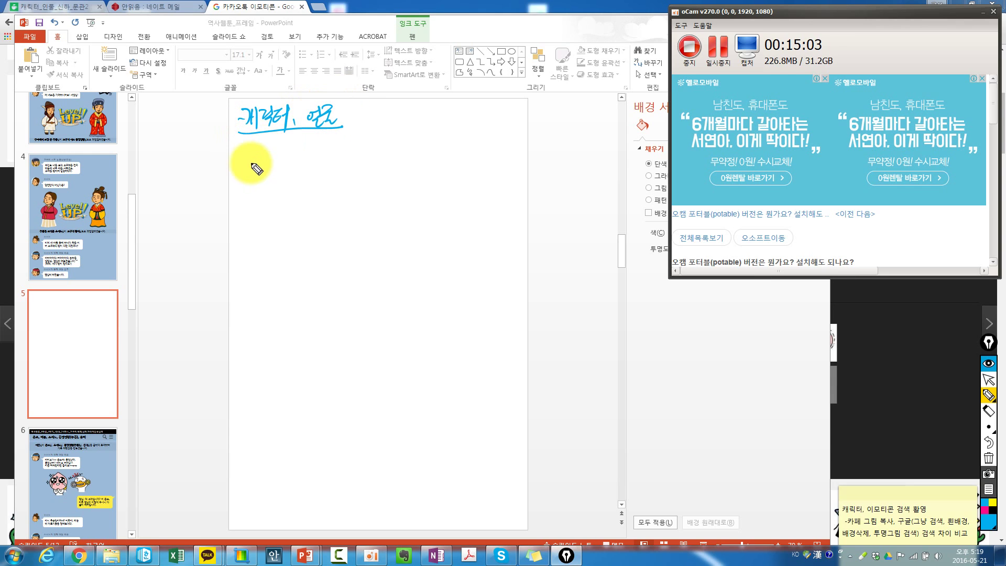
Sketch a chat frame with a face circle and speech boxes below the heading, and write "더블클릭 > 그림서식" under it.
mouse_move(241, 147)
left_mouse_down()
mouse_move(331, 190)
mouse_move(342, 139)
mouse_move(236, 146)
mouse_move(263, 164)
mouse_move(330, 153)
mouse_move(269, 151)
mouse_move(287, 186)
mouse_move(254, 157)
mouse_move(247, 180)
mouse_move(263, 198)
mouse_move(256, 186)
mouse_move(258, 202)
mouse_move(243, 213)
mouse_move(287, 203)
mouse_move(296, 229)
mouse_move(310, 221)
left_mouse_up()
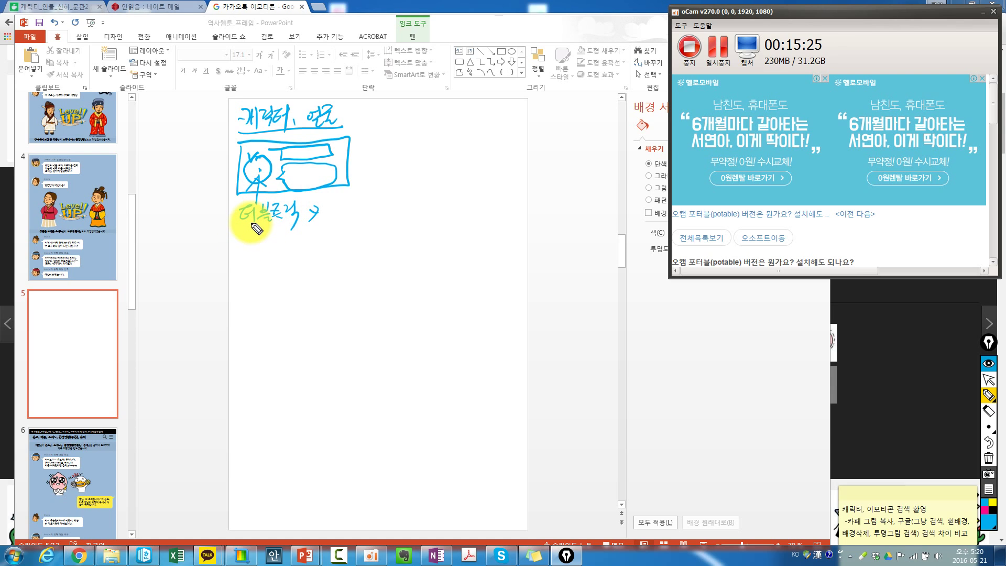
mouse_move(329, 210)
left_mouse_down()
mouse_move(367, 209)
mouse_move(368, 230)
left_mouse_up()
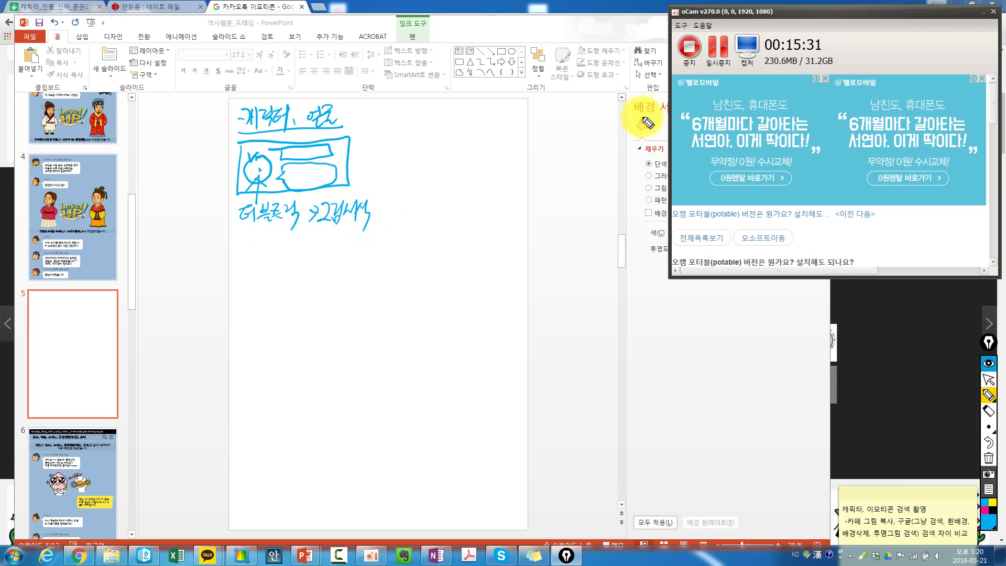
Circle the 배경 서식 pane title with the screen pen, return to the normal pointer, and minimize the oCam window.
mouse_move(646, 117)
left_mouse_down()
mouse_move(640, 101)
mouse_move(642, 114)
left_mouse_up()
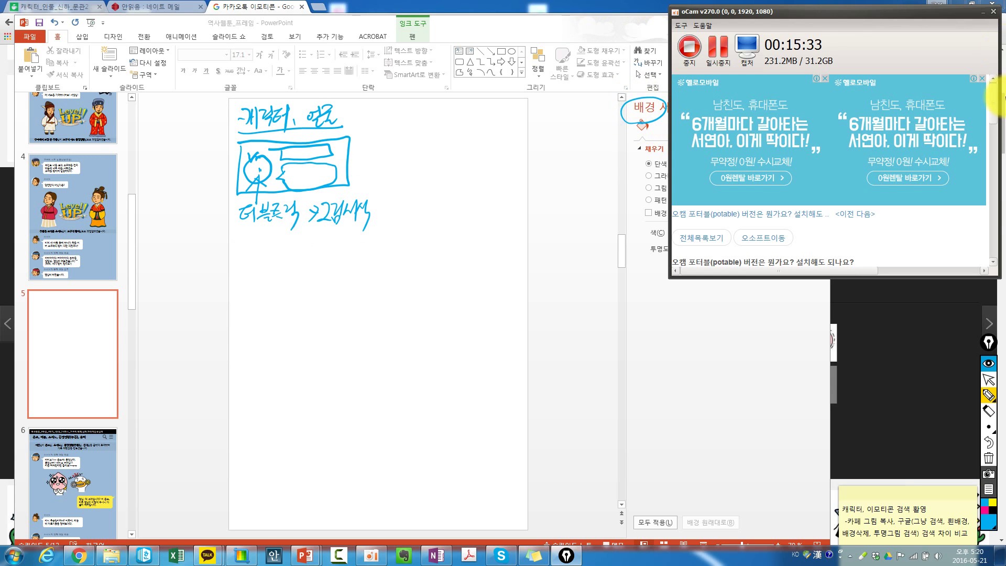
left_click(987, 367)
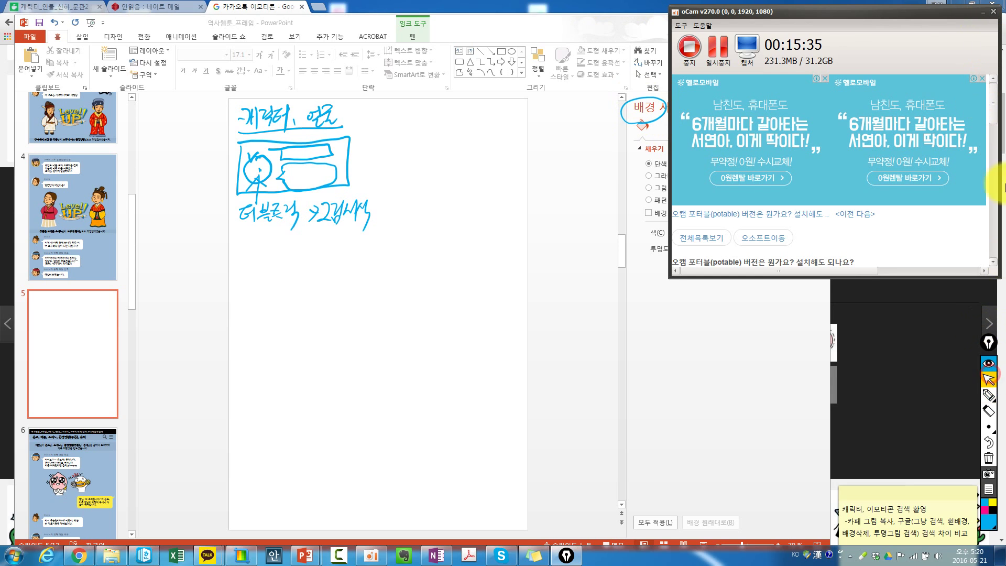
left_click(983, 12)
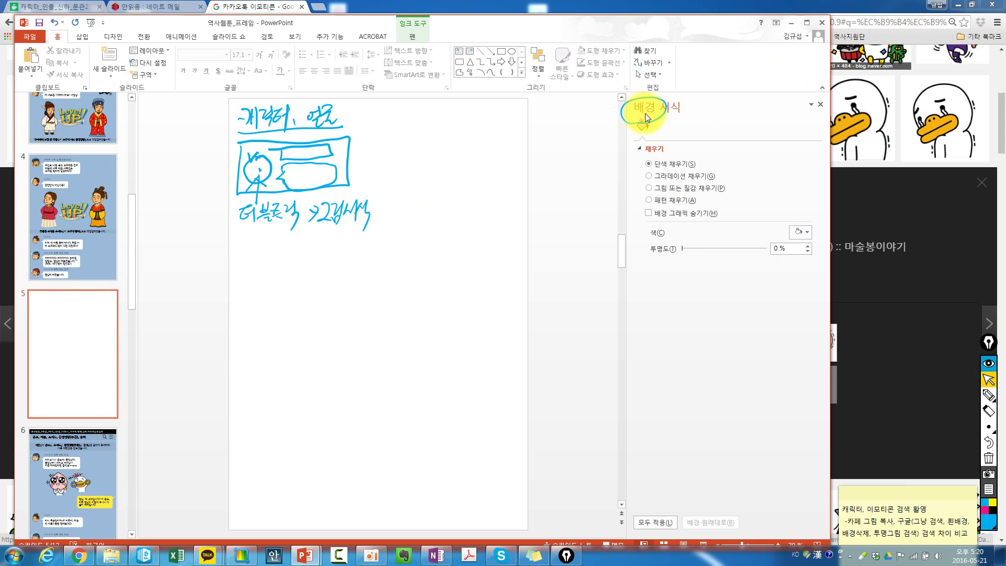
Show the picture fill options of the upper 소서노 face circle on slide 4, and return to blank slide 5.
left_click(98, 192)
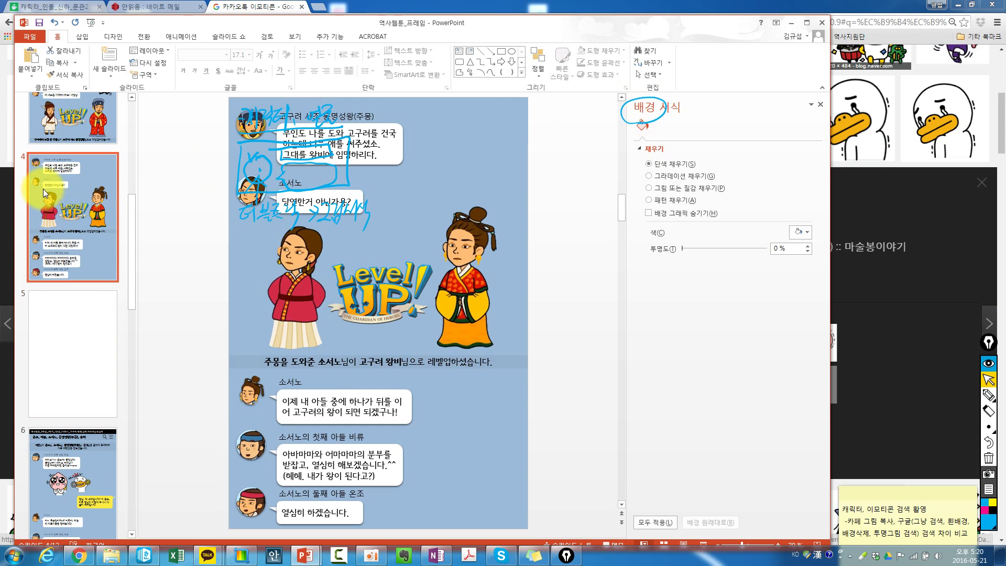
double_click(249, 401)
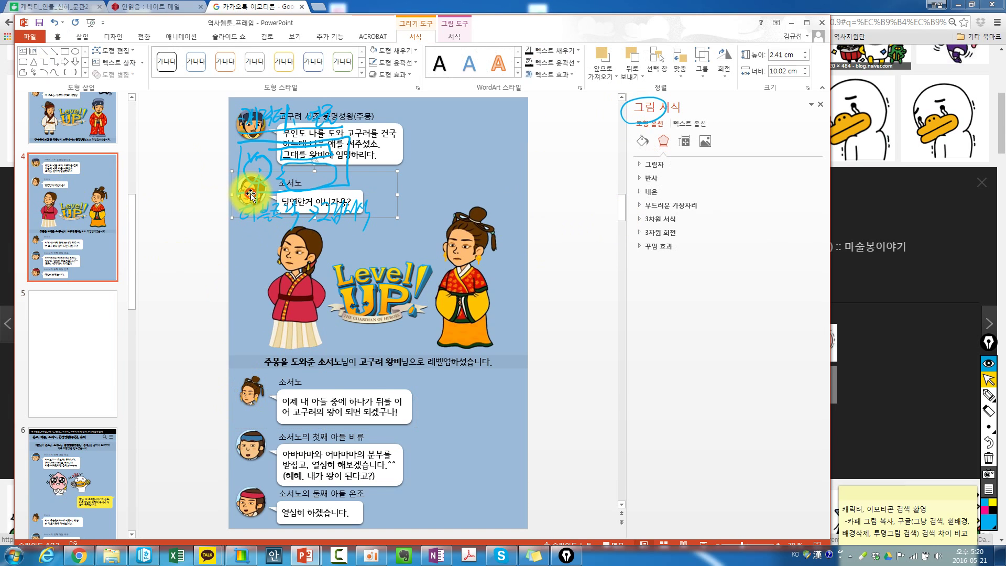
left_click(647, 142)
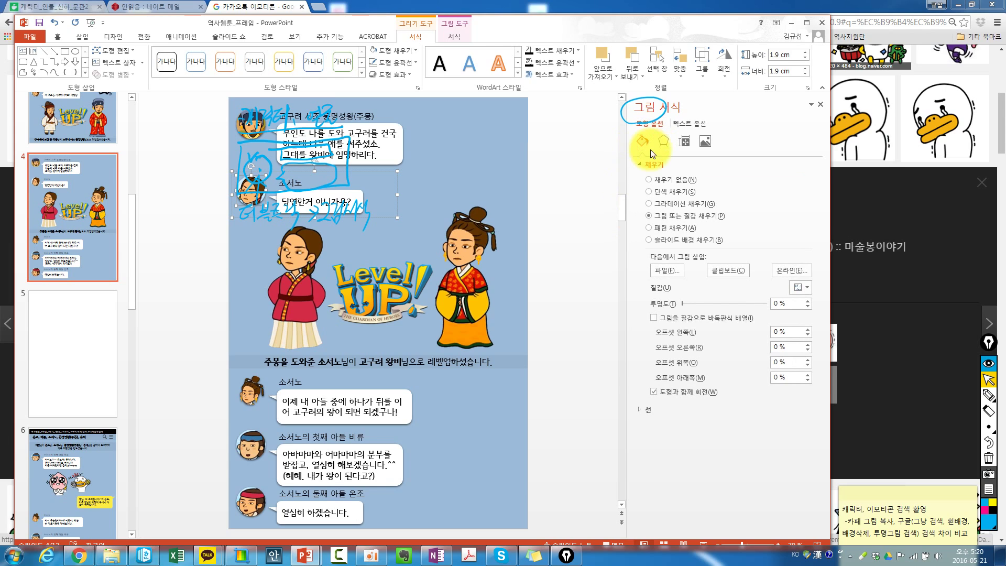
left_click(61, 327)
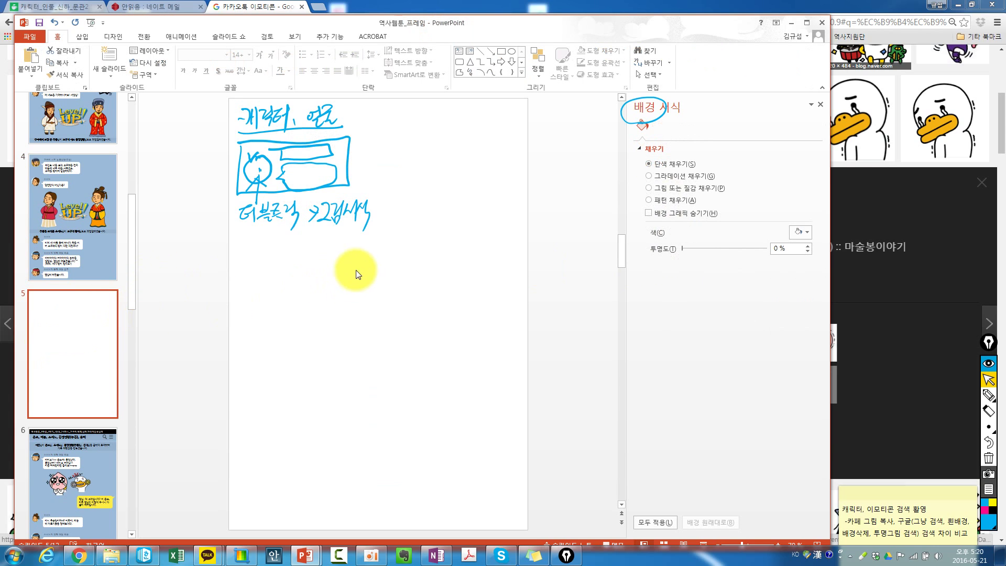
Handwrite "→ 채우기" after 그림서식, and below it method ① "카페 → 그림 → 오.마 버튼 → 그림복사" with an arrow to "클립보드".
left_click(990, 397)
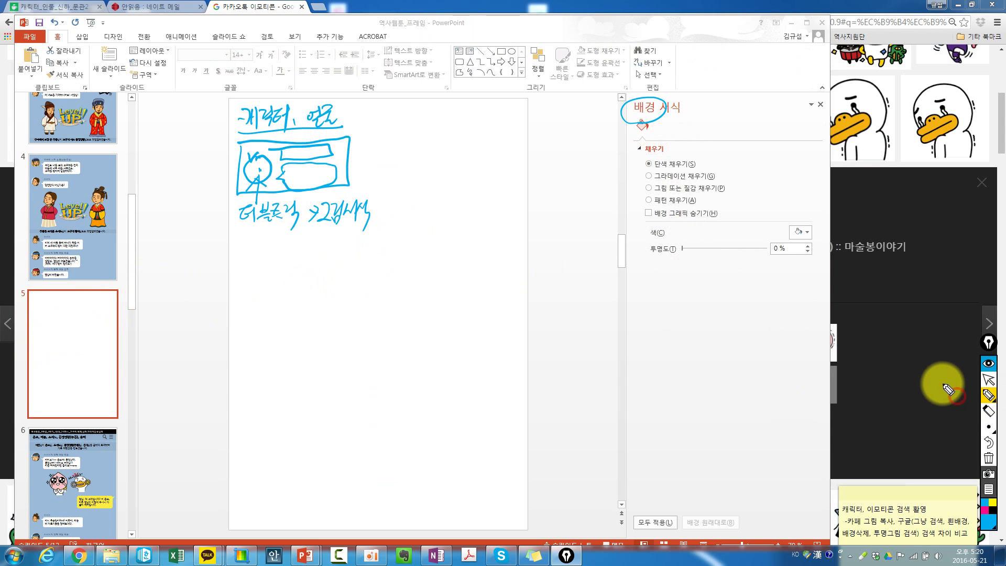
mouse_move(378, 207)
left_mouse_down()
mouse_move(411, 215)
mouse_move(432, 200)
mouse_move(441, 208)
mouse_move(412, 226)
mouse_move(441, 224)
left_mouse_up()
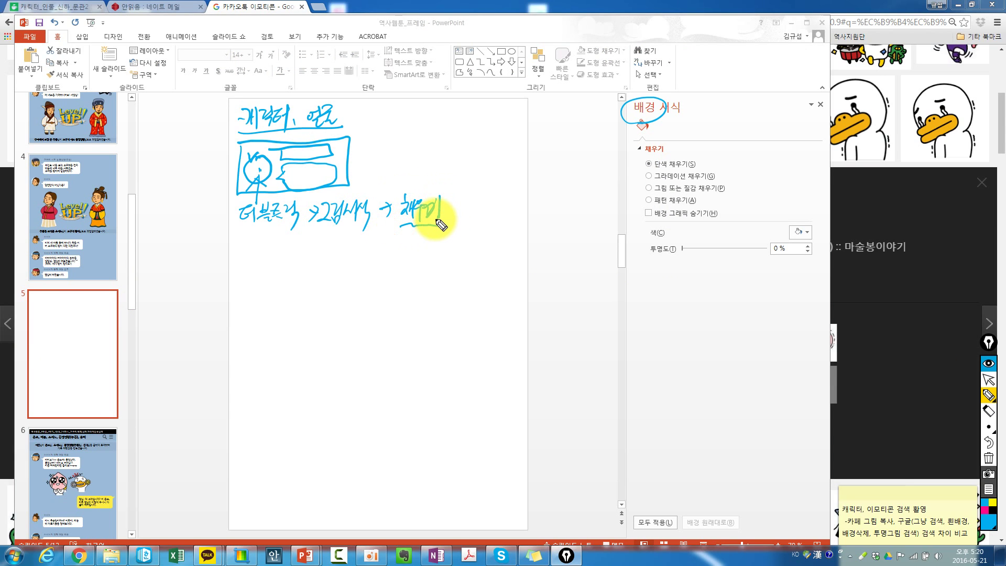
mouse_move(250, 246)
left_mouse_down()
mouse_move(239, 263)
mouse_move(265, 243)
mouse_move(293, 267)
left_mouse_up()
mouse_move(265, 275)
left_mouse_down()
mouse_move(299, 273)
mouse_move(320, 257)
left_mouse_up()
mouse_move(316, 253)
left_mouse_down()
mouse_move(316, 268)
mouse_move(410, 252)
mouse_move(443, 265)
mouse_move(456, 253)
mouse_move(501, 253)
mouse_move(506, 269)
mouse_move(514, 252)
mouse_move(536, 262)
mouse_move(564, 239)
mouse_move(483, 217)
mouse_move(491, 202)
mouse_move(499, 209)
mouse_move(506, 195)
mouse_move(524, 212)
mouse_move(532, 198)
mouse_move(548, 209)
left_mouse_up()
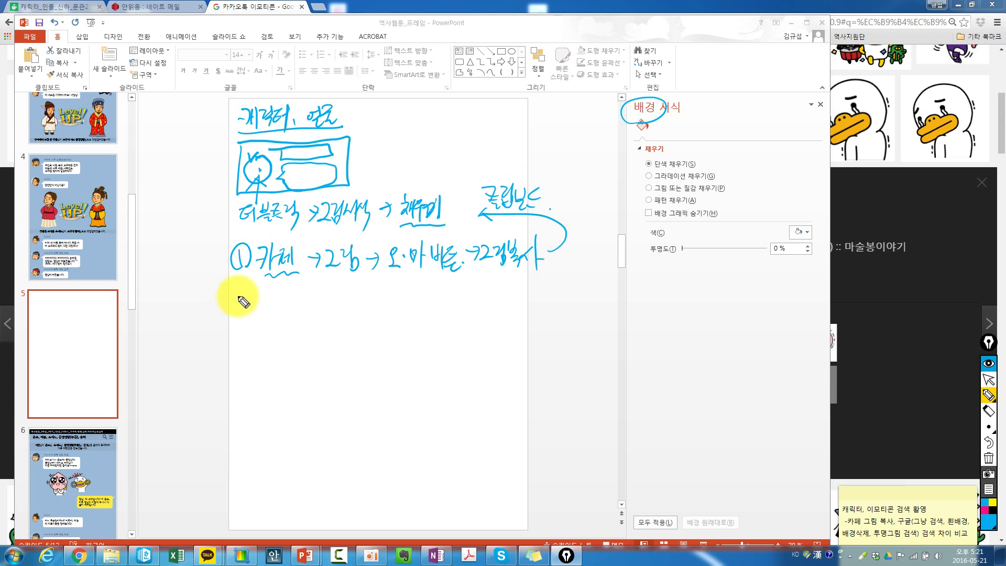
Handwrite ② "캡쳐(네이버캡처)" and ③ "구글크롬 그림검색 → 오.마버튼 → 그림복사", linked to 클립보드, with a circled 4 and a plus sign below.
mouse_move(245, 308)
left_mouse_down()
mouse_move(231, 329)
mouse_move(276, 291)
mouse_move(269, 308)
mouse_move(354, 299)
mouse_move(371, 313)
mouse_move(388, 300)
mouse_move(392, 314)
mouse_move(406, 305)
mouse_move(377, 306)
mouse_move(407, 317)
mouse_move(517, 285)
mouse_move(560, 225)
mouse_move(545, 216)
left_mouse_up()
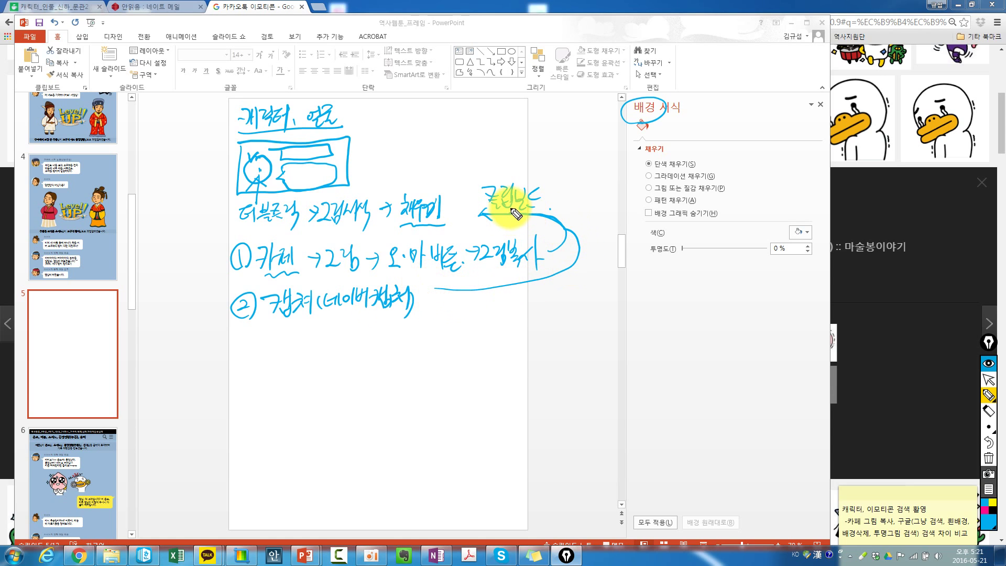
mouse_move(243, 329)
left_mouse_down()
mouse_move(242, 341)
mouse_move(281, 359)
left_mouse_up()
mouse_move(265, 357)
left_mouse_down()
mouse_move(332, 337)
mouse_move(317, 357)
left_mouse_up()
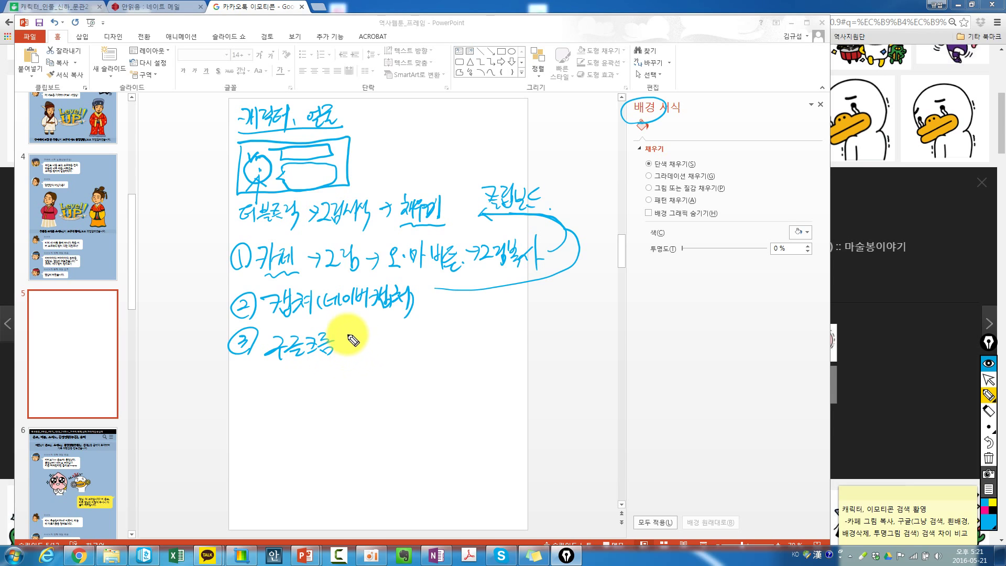
mouse_move(362, 340)
left_mouse_down()
mouse_move(448, 332)
mouse_move(460, 346)
mouse_move(542, 323)
mouse_move(582, 328)
mouse_move(601, 286)
mouse_move(577, 232)
mouse_move(513, 212)
left_mouse_up()
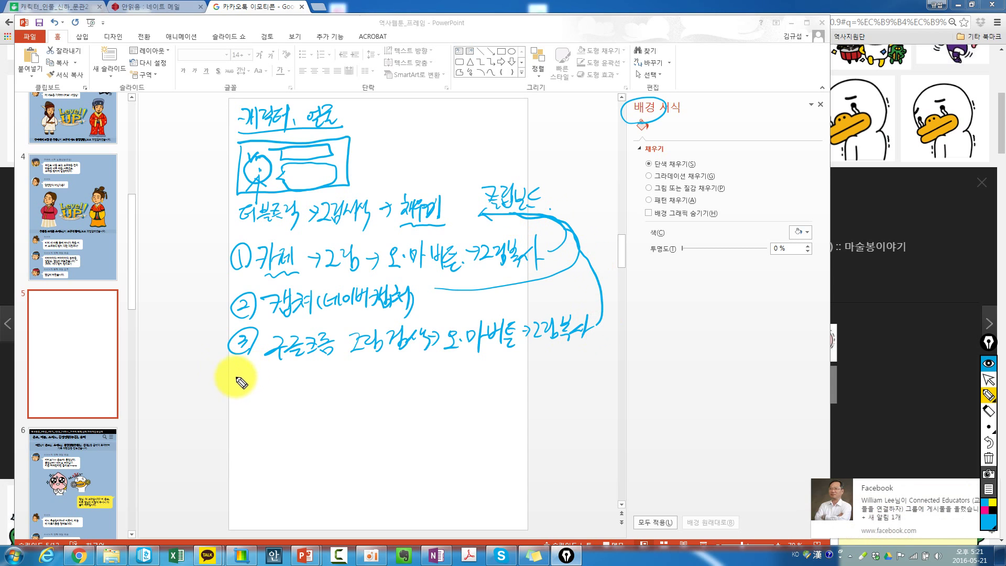
mouse_move(236, 383)
left_mouse_down()
mouse_move(240, 398)
mouse_move(276, 360)
mouse_move(419, 354)
left_mouse_up()
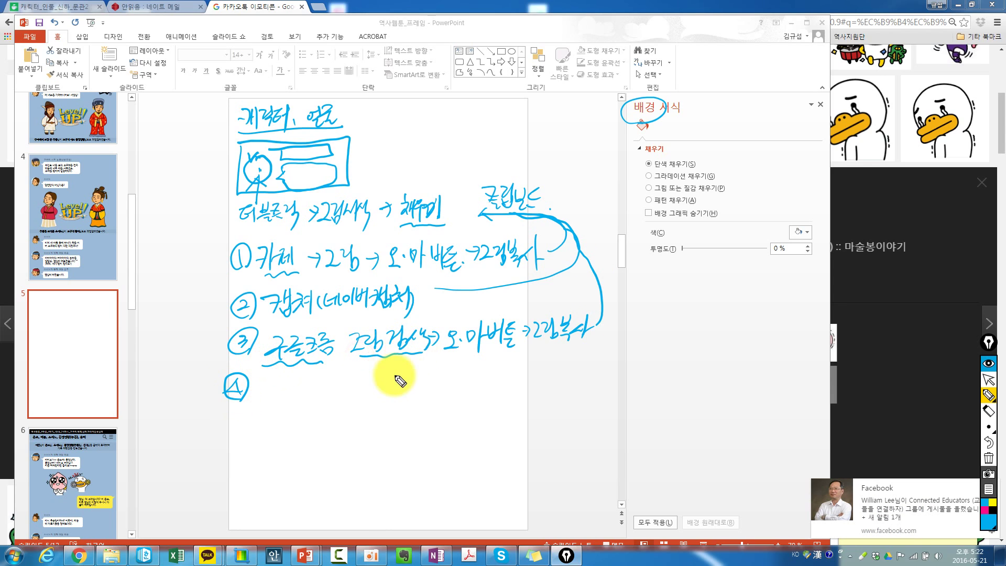
mouse_move(367, 378)
left_mouse_down()
mouse_move(390, 377)
mouse_move(381, 390)
left_mouse_up()
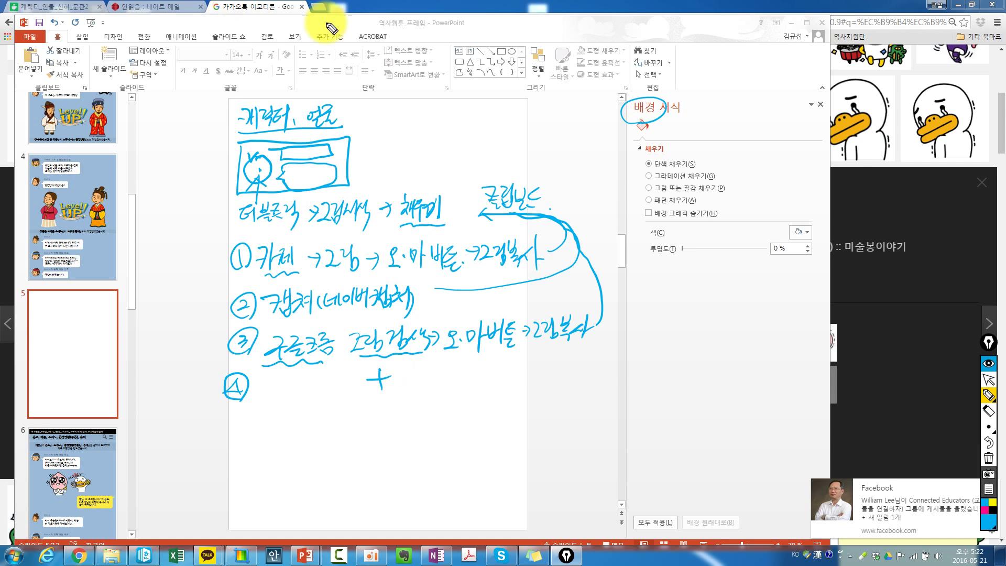
Show the 투명 color filter in the Google image search for 카카오톡 이모티콘, and minimize the browser.
left_click(985, 377)
left_click(273, 11)
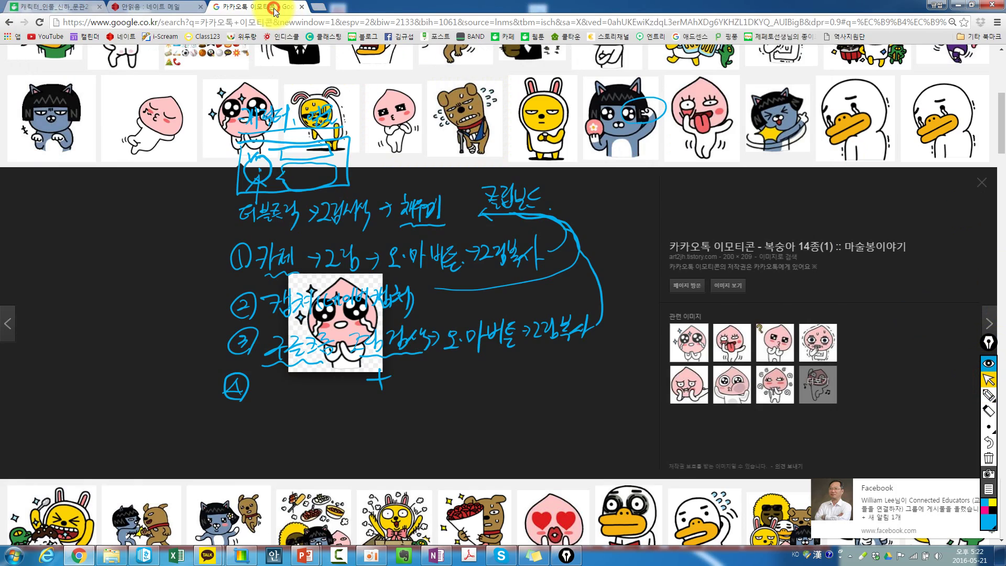
scroll(179, 86, "up", 7)
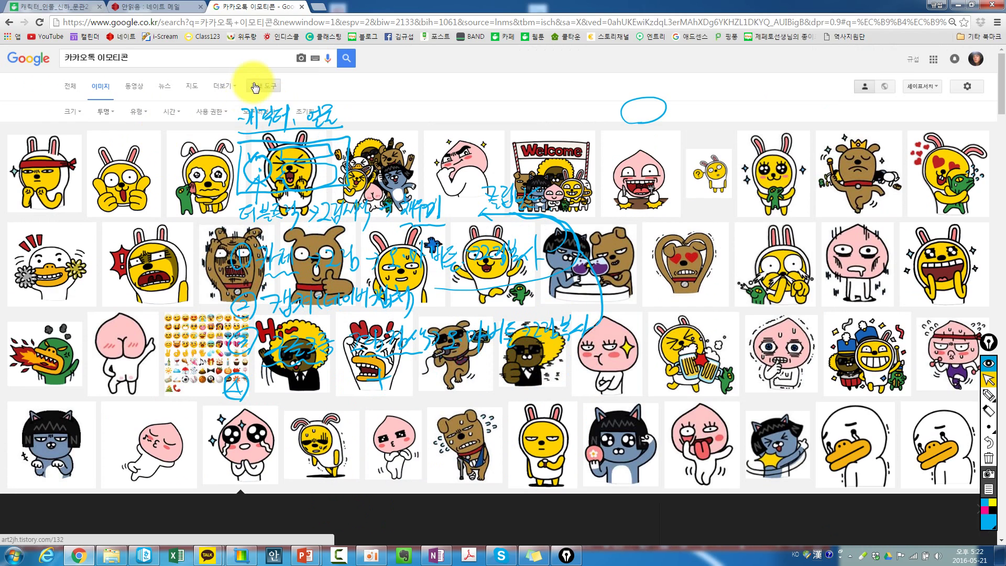
left_click(101, 113)
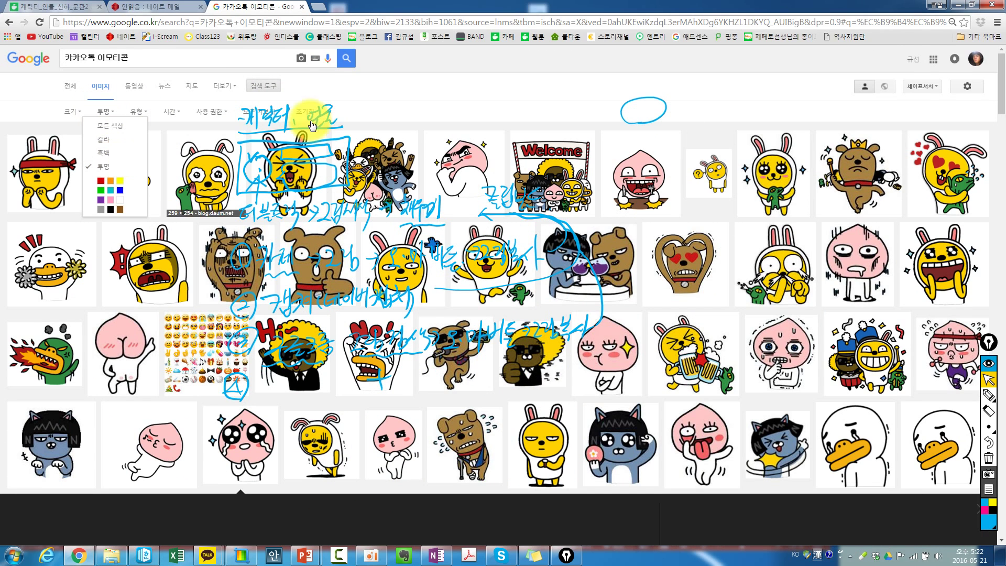
left_click(954, 5)
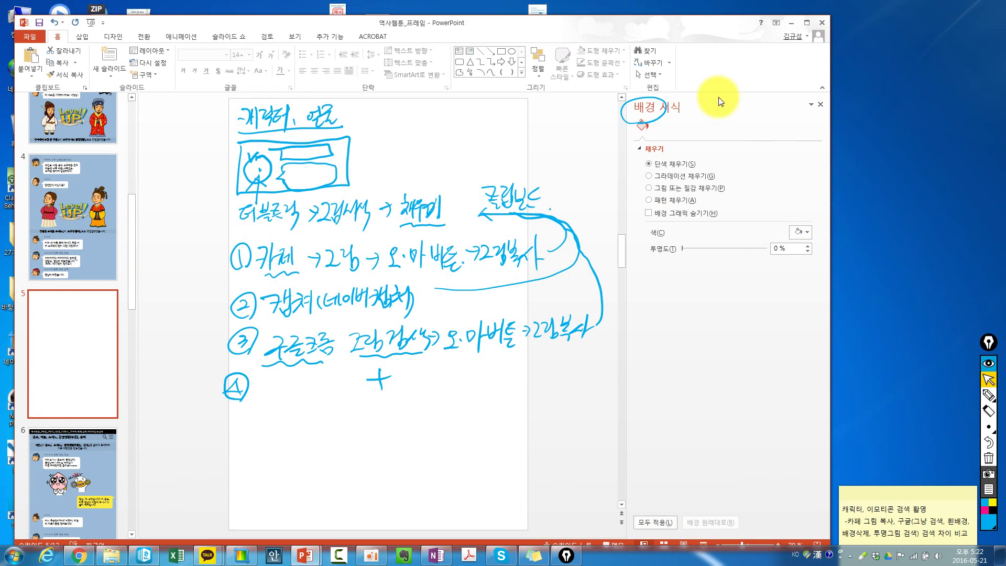
Handwrite "검색도구 → 투명한" under the plus sign with the screen pen, with an arrow up to the copy instruction of method ③.
left_click(373, 392)
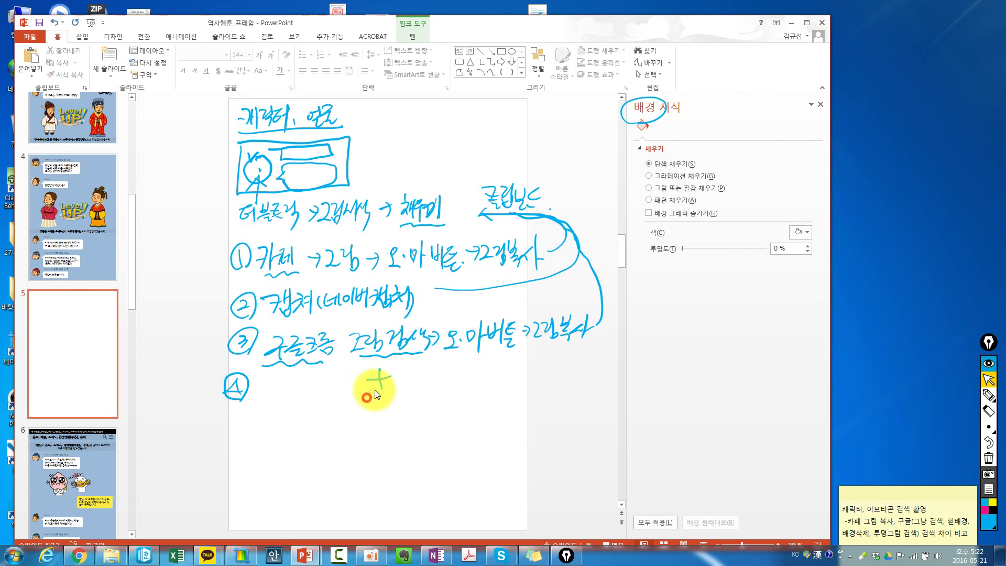
left_click(989, 395)
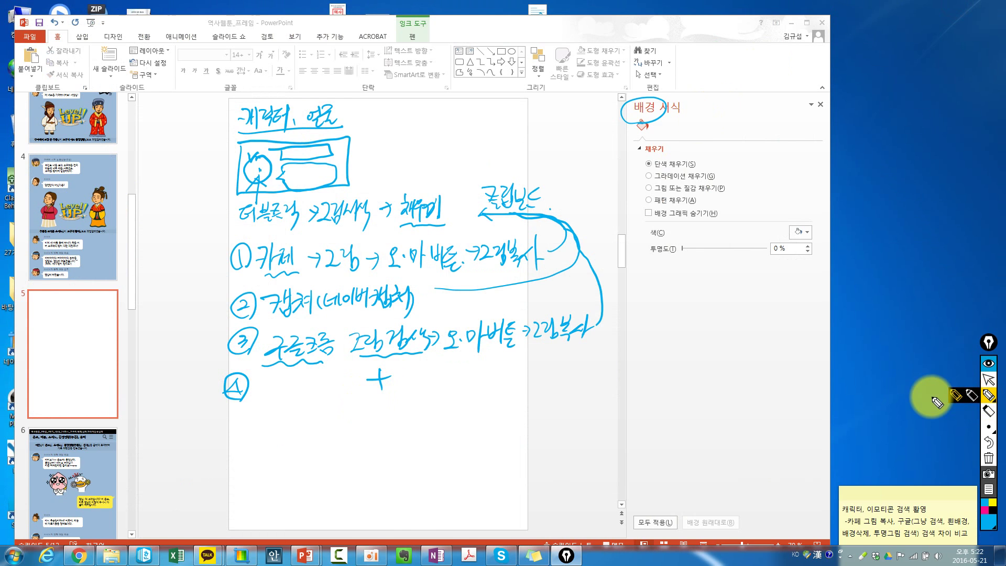
mouse_move(360, 399)
left_mouse_down()
mouse_move(491, 408)
mouse_move(501, 388)
mouse_move(531, 397)
mouse_move(602, 326)
left_mouse_up()
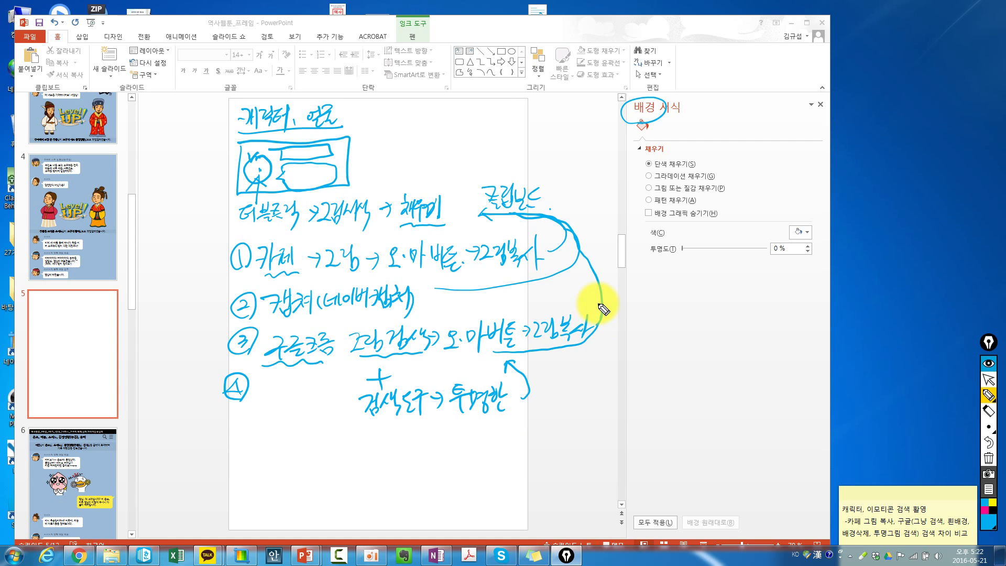
Handwrite method ⑤ "내가 가지고 있는 그림 → 열면 → 알see → 컨트롤 C", link it to 클립보드, and return to the normal pointer.
mouse_move(234, 445)
left_mouse_down()
mouse_move(270, 456)
mouse_move(425, 443)
mouse_move(422, 452)
mouse_move(524, 421)
mouse_move(569, 430)
left_mouse_up()
mouse_move(246, 480)
left_mouse_down()
mouse_move(258, 497)
mouse_move(299, 482)
mouse_move(318, 499)
mouse_move(521, 476)
mouse_move(611, 332)
mouse_move(598, 288)
left_mouse_up()
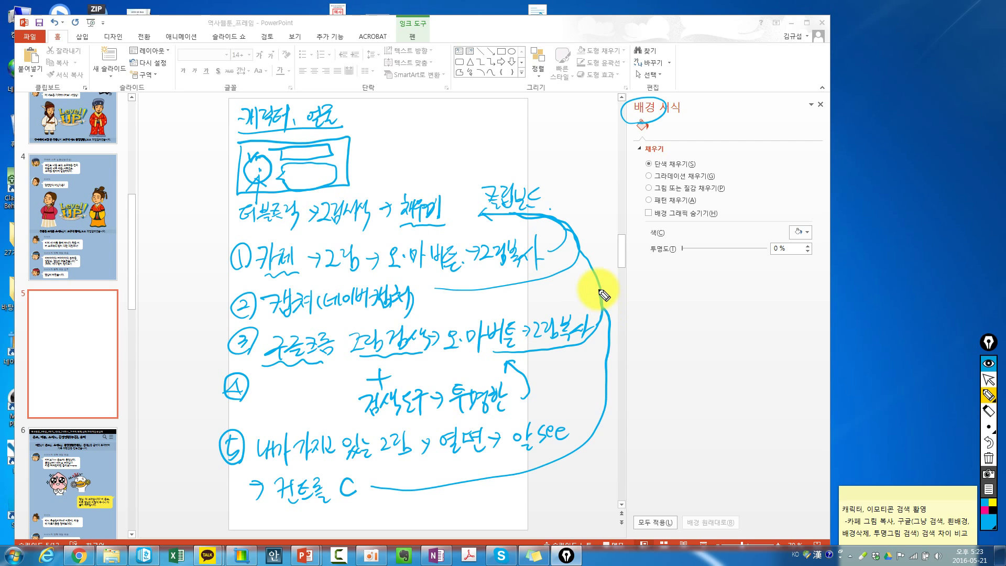
left_click(989, 380)
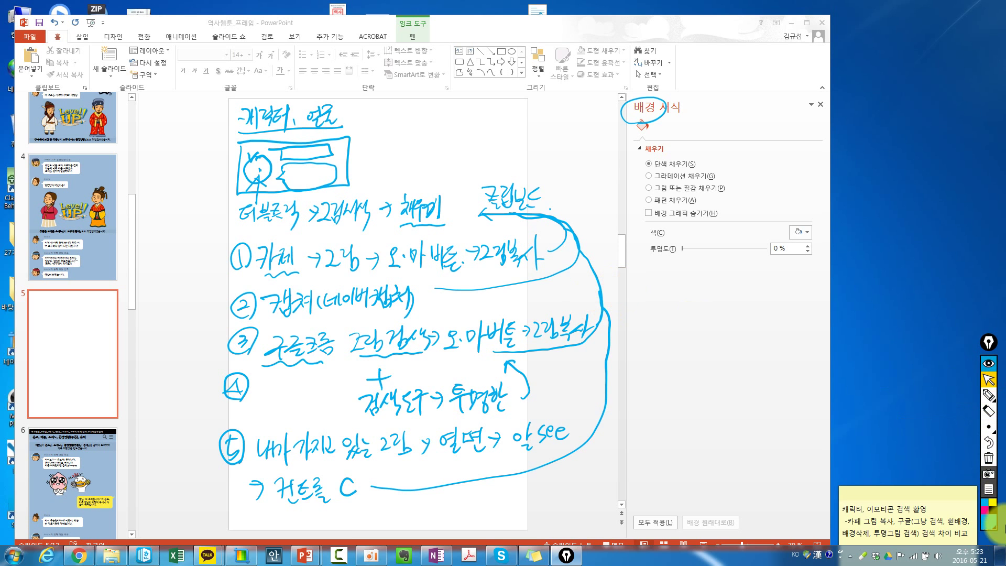
Open KakaoTalk_20160517_163042609.jpg from the desktop folder 클립아트(캐릭터) in 알씨, and select and copy its face area, about 597 × 765 pixels.
left_click(1003, 555)
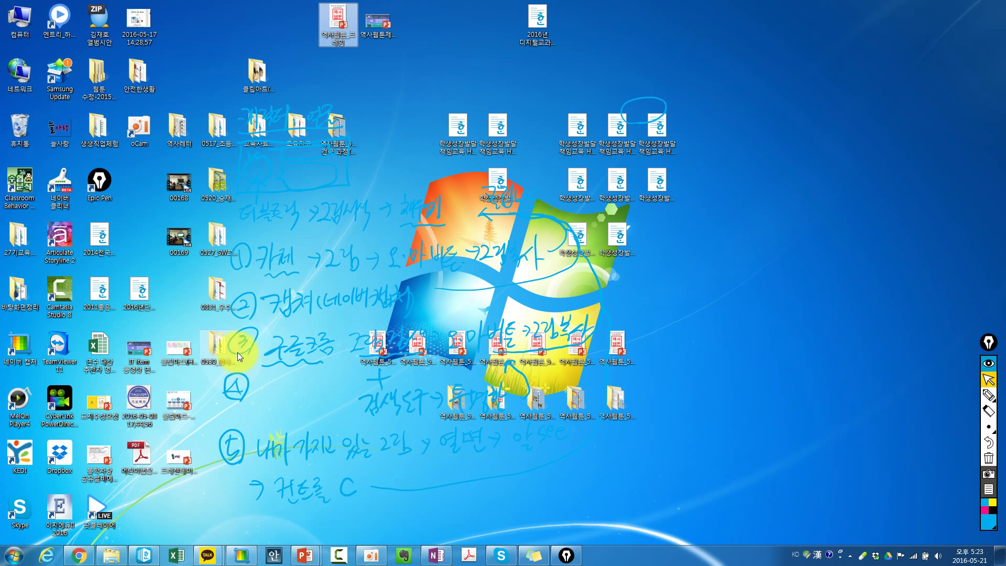
double_click(263, 78)
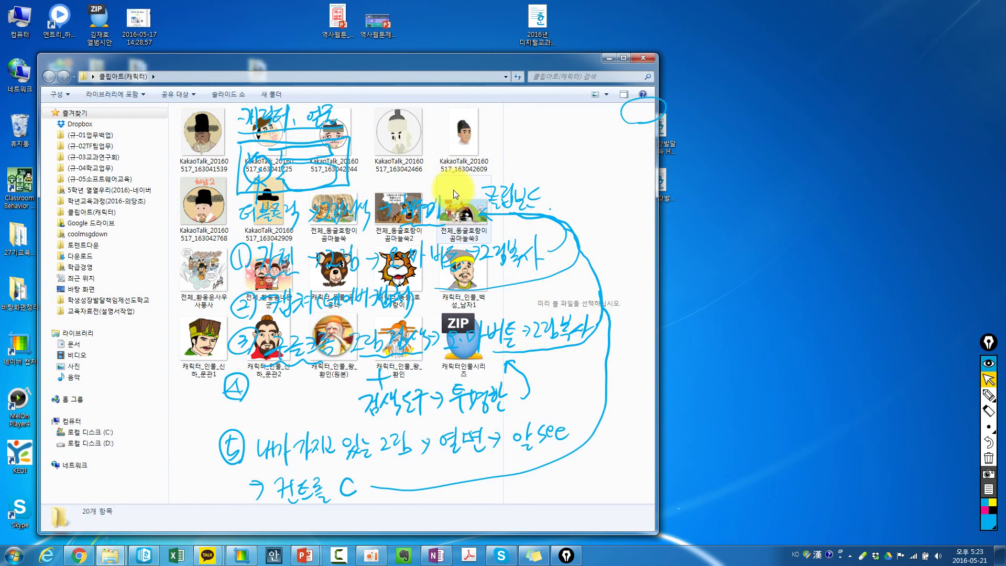
left_click(458, 141)
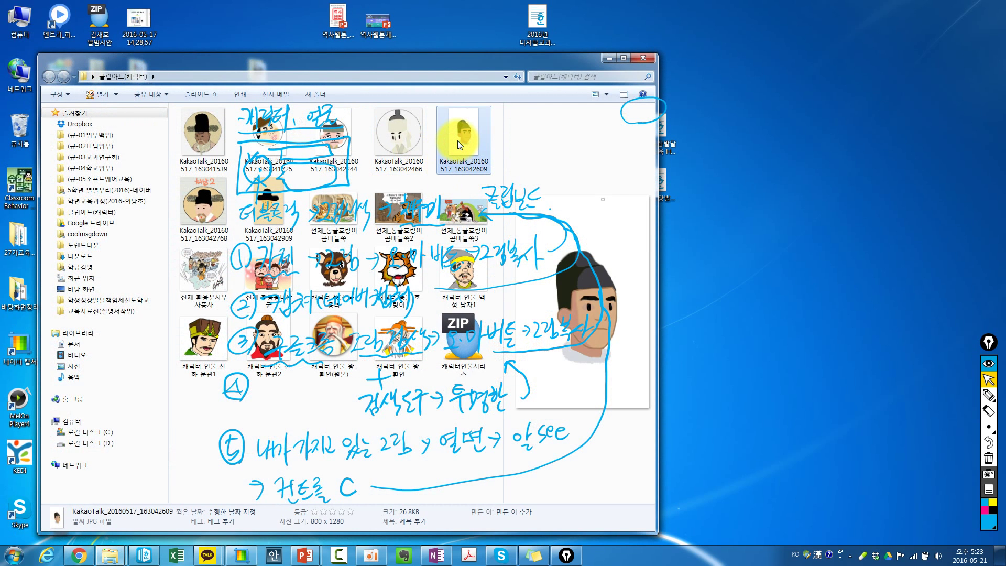
double_click(458, 141)
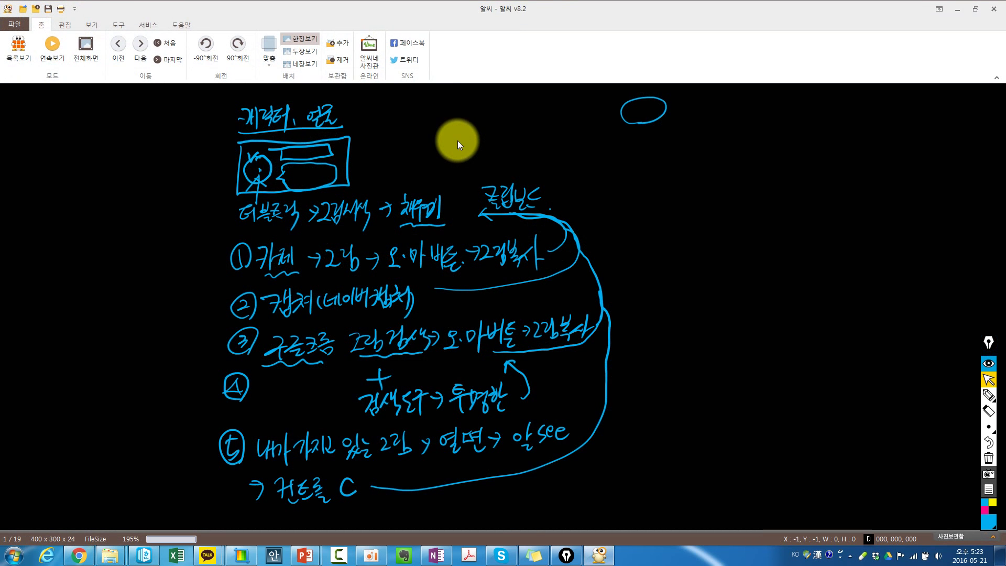
left_click_drag(410, 178, 618, 445)
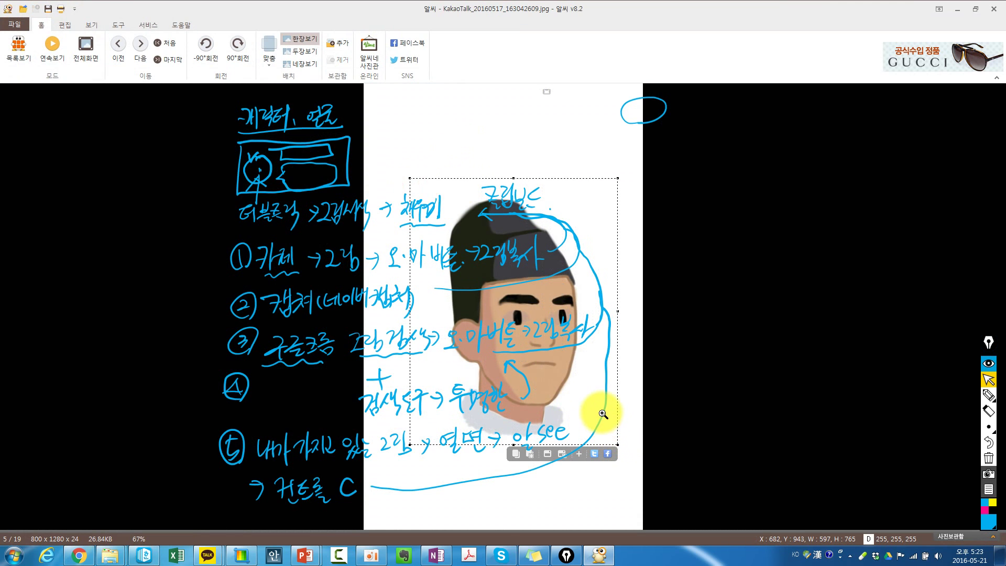
In the 역사웹툰_프레임 presentation, fill the 소서노 face circle below the Level UP picture on slide 4 with the clipboard picture.
mouse_move(305, 555)
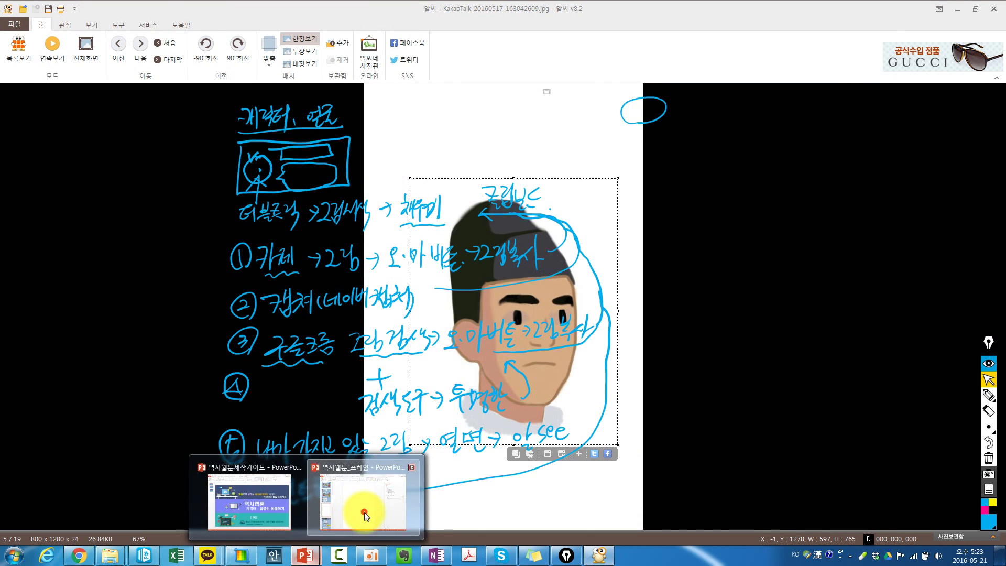
left_click(363, 512)
left_click(85, 232)
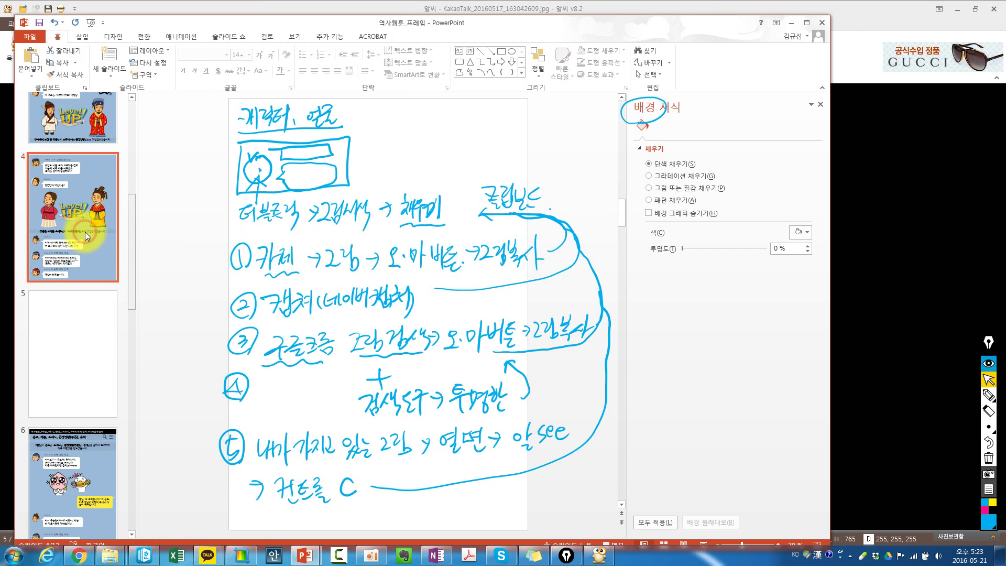
left_click(277, 137)
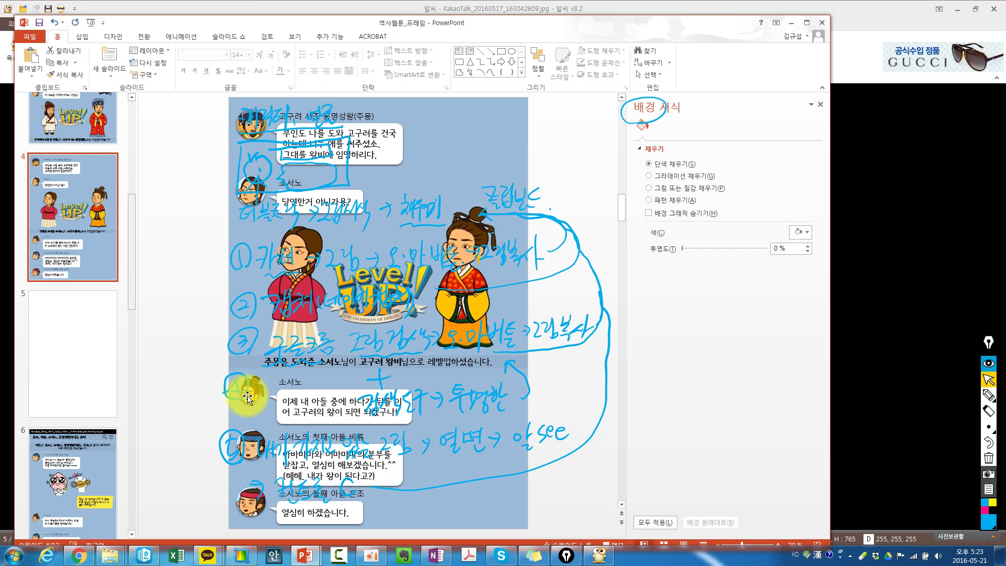
left_click(248, 398)
double_click(251, 392)
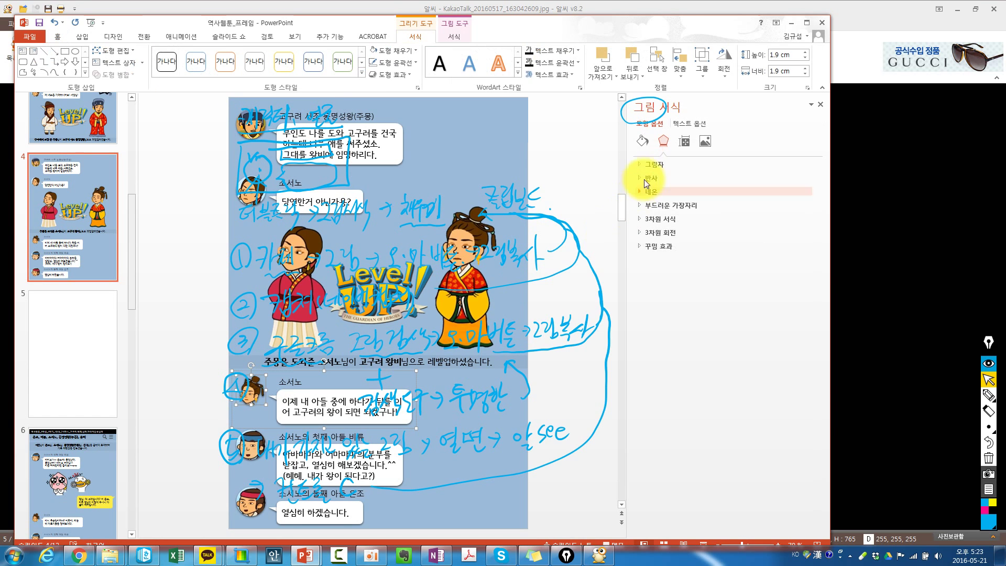
left_click(641, 140)
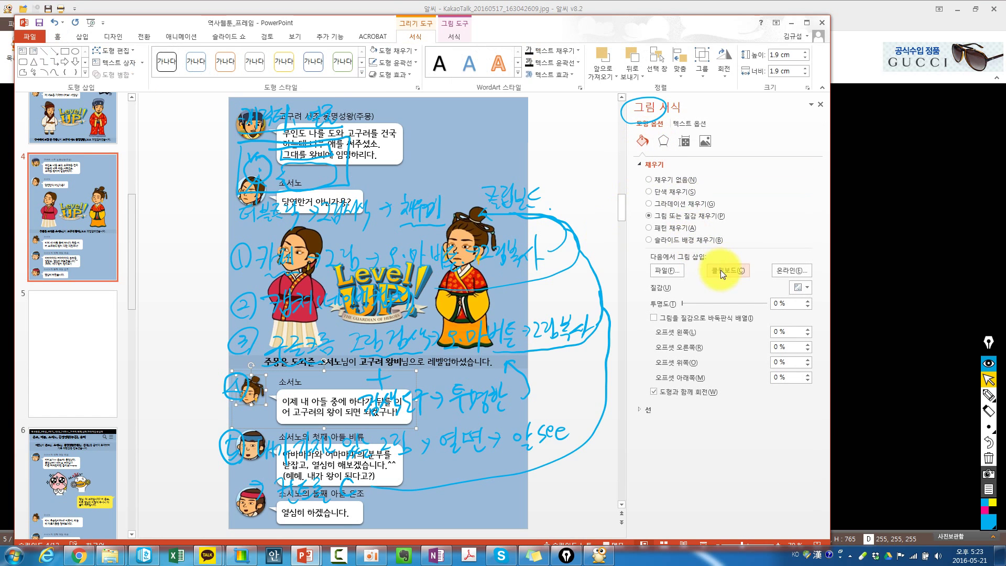
left_click(259, 392)
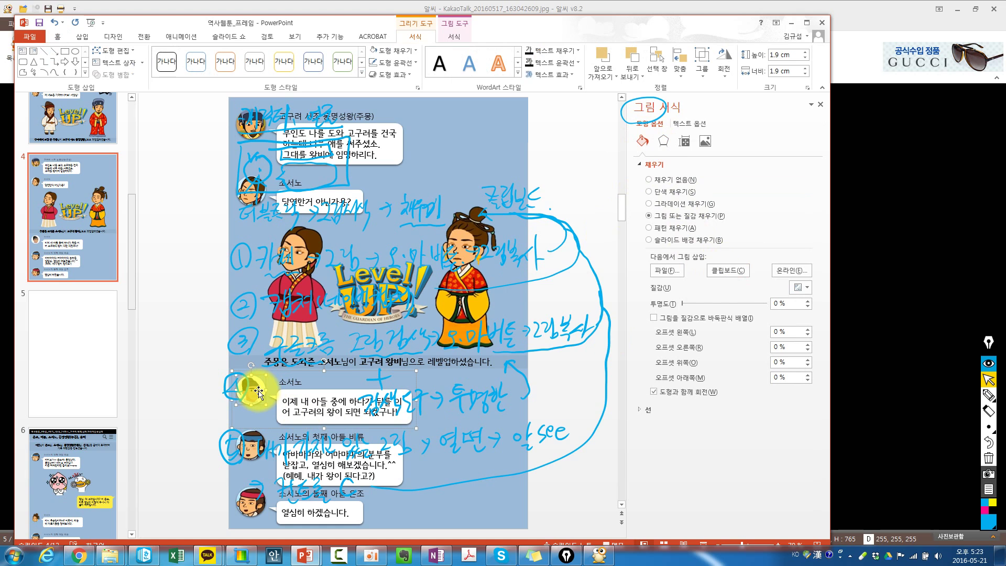
Return to blank slide 5, bring up the sticky note on character and emoticon search, and close the 배경 서식 pane.
left_click(61, 315)
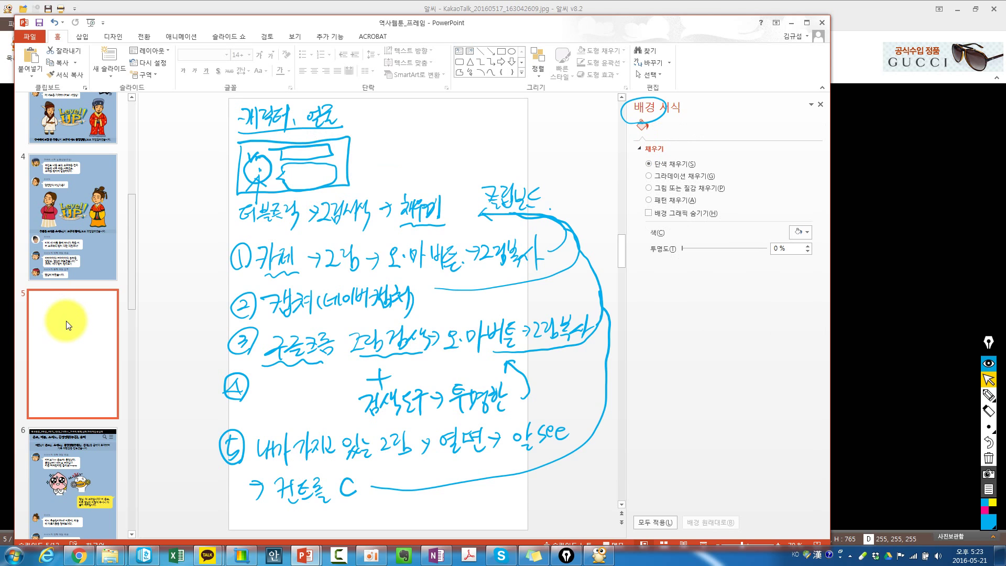
left_click(536, 557)
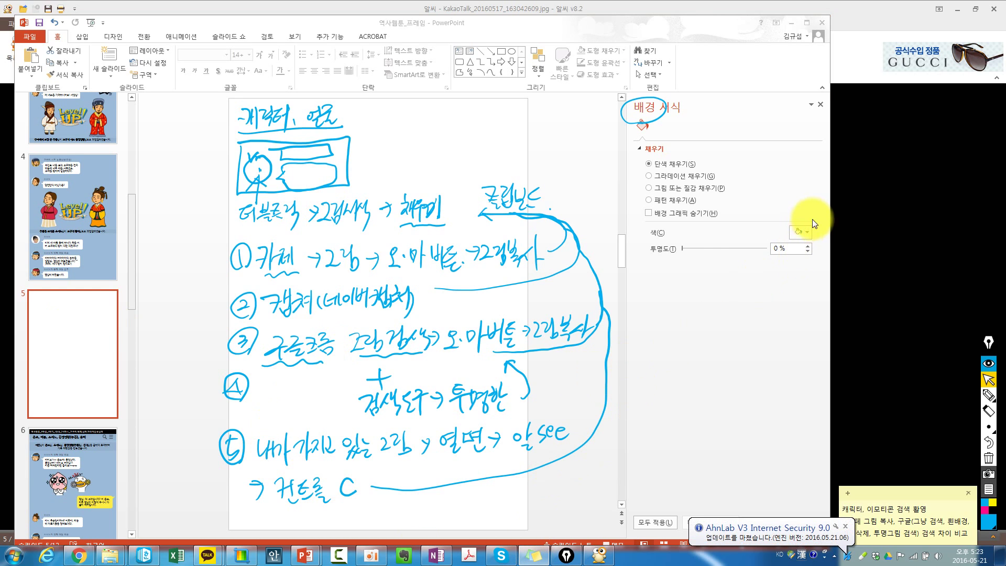
left_click(818, 103)
left_click(821, 103)
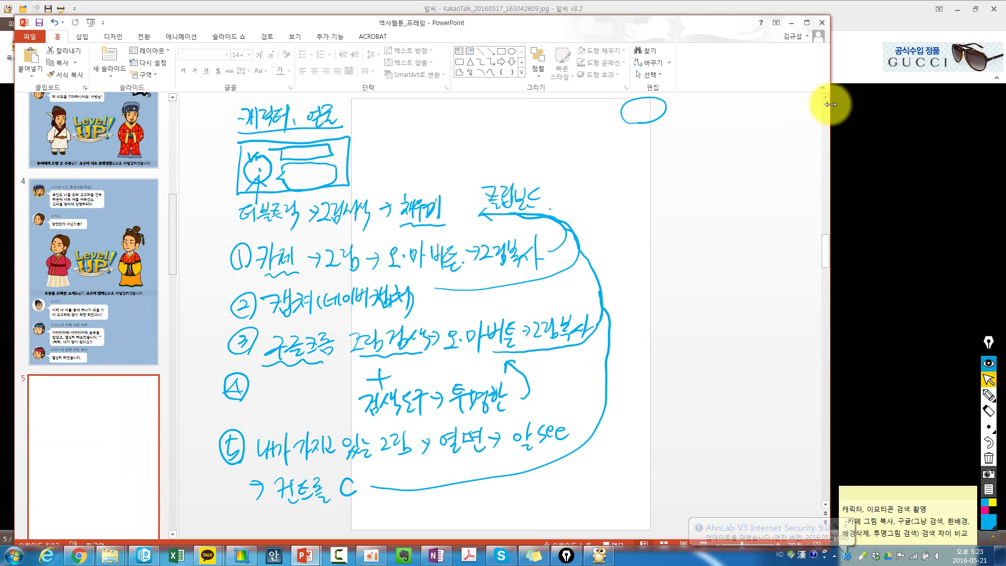
Widen the 역사웹툰_프레임 presentation window toward the screen edge and bring the character and emoticon search sticky note back to the front.
left_click_drag(830, 105, 982, 117)
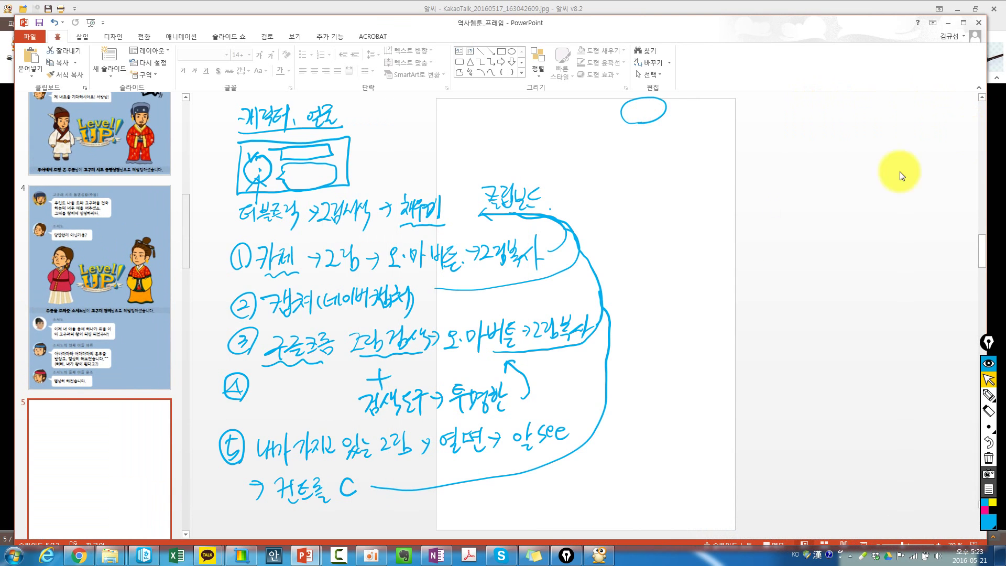
left_click(532, 555)
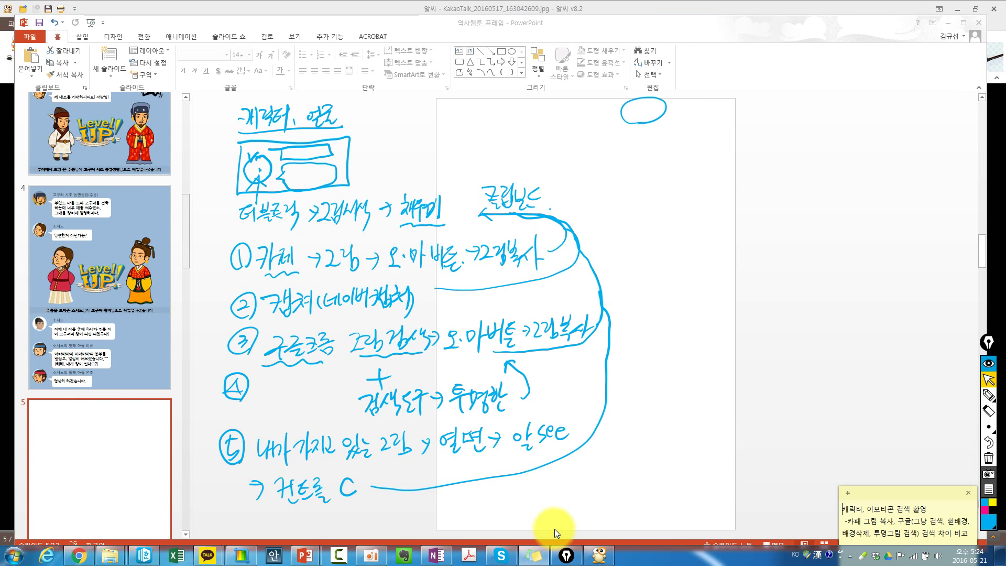
Beside slide 4, handwrite "배경삭제" and "깔끔하게. 질도 ↑up", and link them with an arrow from a circle around the yellow-robed character.
left_click(611, 151)
scroll(608, 145, "up", 1)
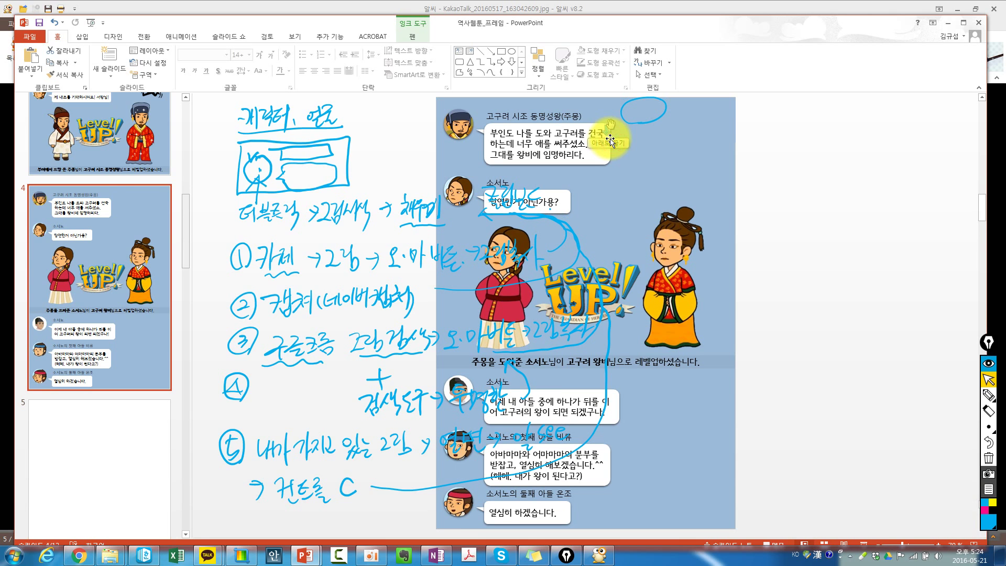
left_click(986, 397)
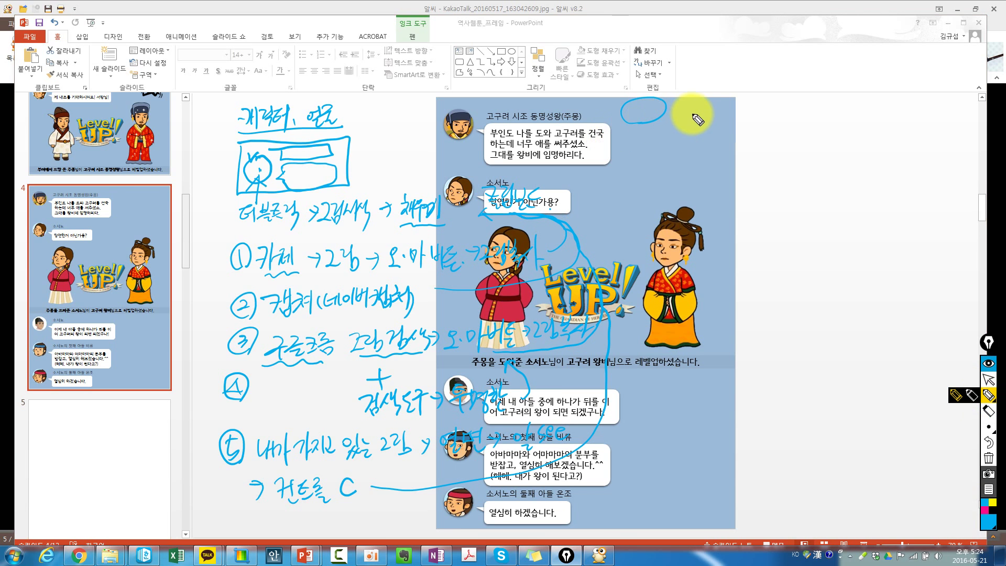
mouse_move(748, 112)
left_mouse_down()
mouse_move(822, 106)
mouse_move(837, 138)
left_mouse_up()
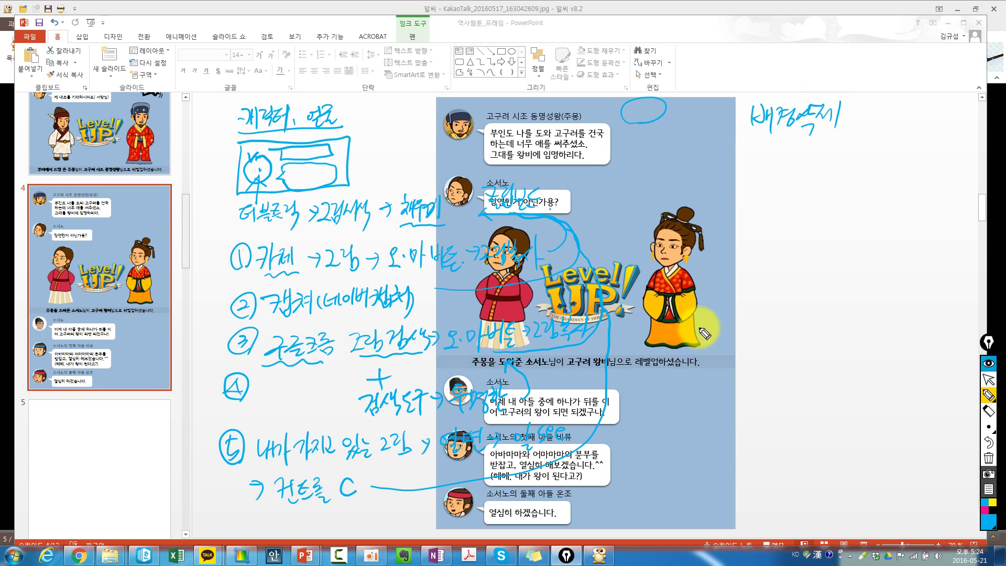
mouse_move(697, 325)
left_mouse_down()
mouse_move(715, 247)
mouse_move(693, 208)
mouse_move(757, 152)
mouse_move(791, 149)
mouse_move(792, 157)
mouse_move(839, 141)
mouse_move(897, 153)
mouse_move(905, 140)
mouse_move(954, 140)
mouse_move(961, 183)
mouse_move(959, 160)
left_mouse_up()
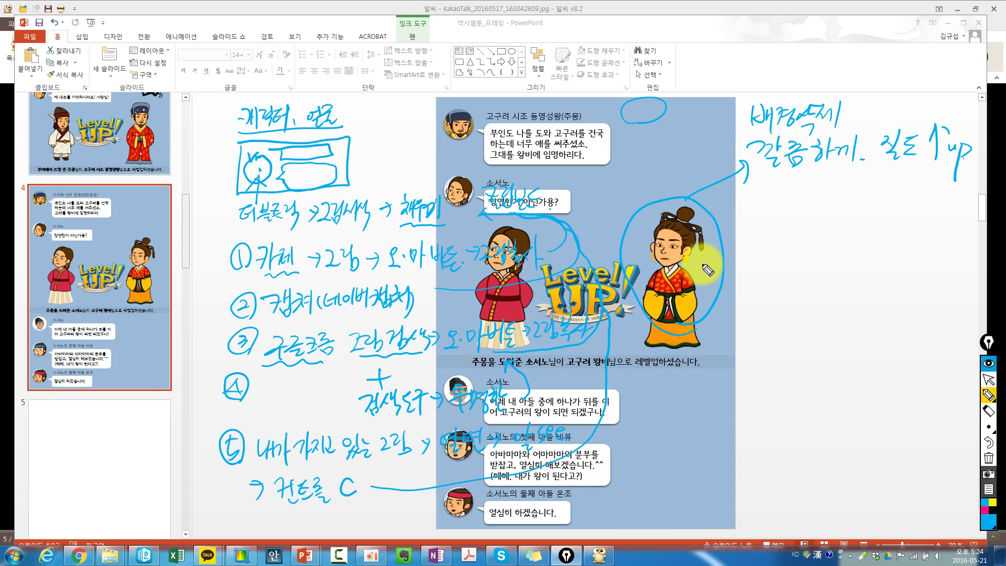